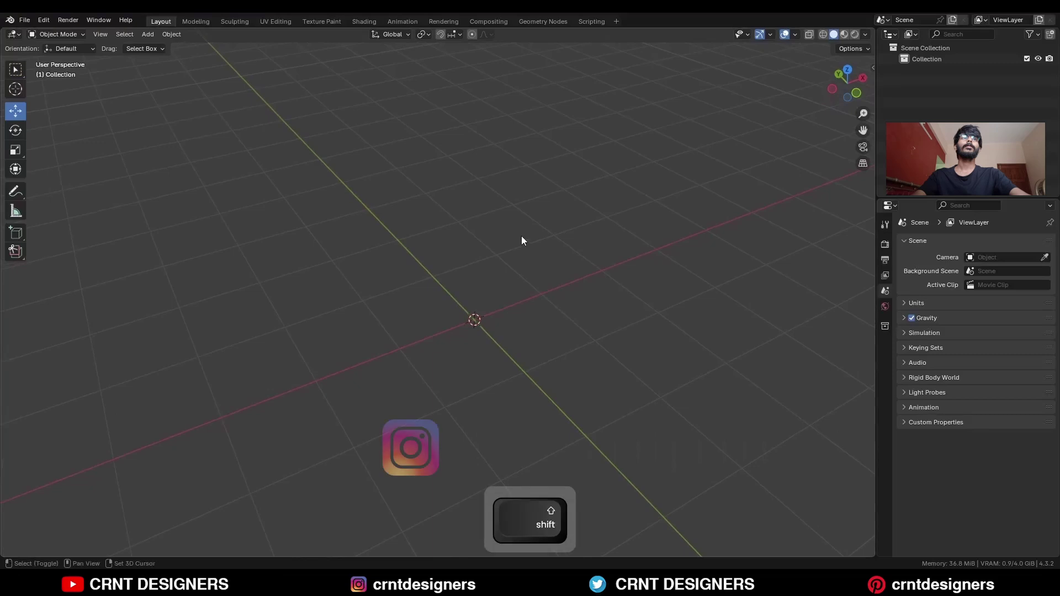
Add a cube and scale it to 0.3 along the Y axis
key("shift+a")
mouse_move(521, 237)
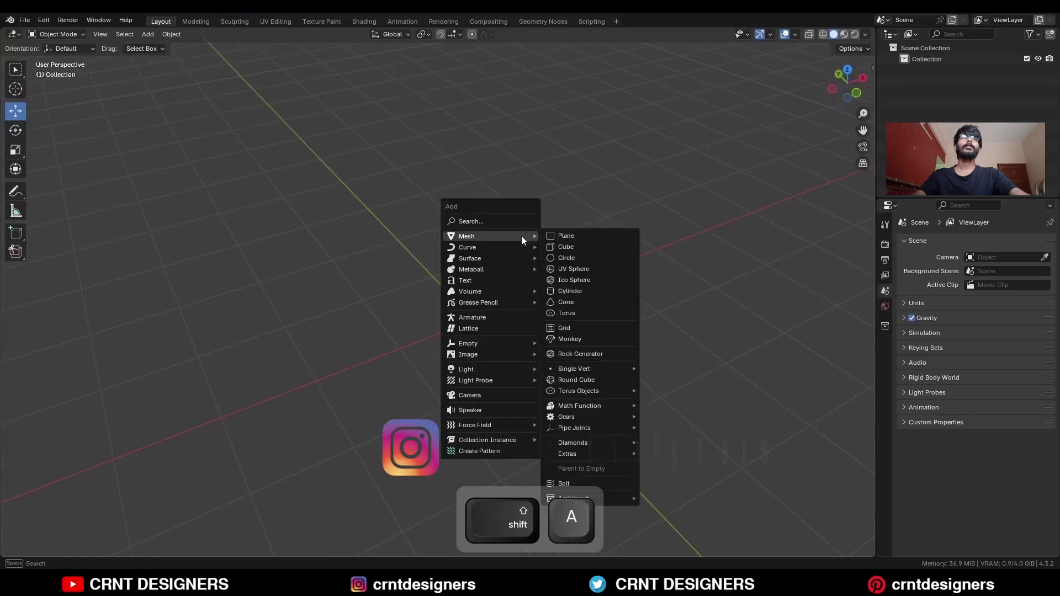
left_click(573, 252)
left_click(832, 90)
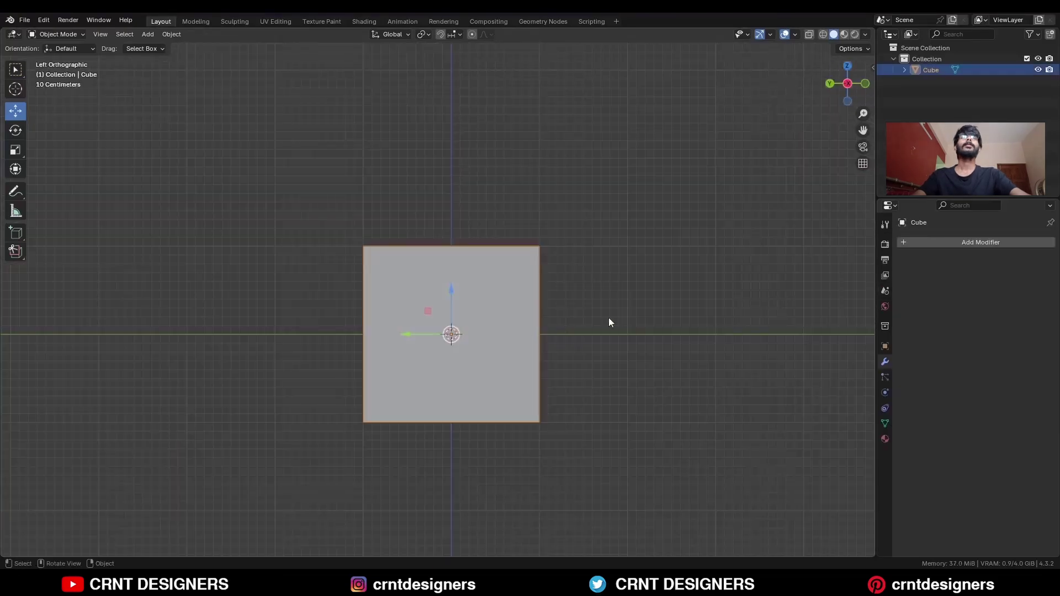
key("s")
key("y")
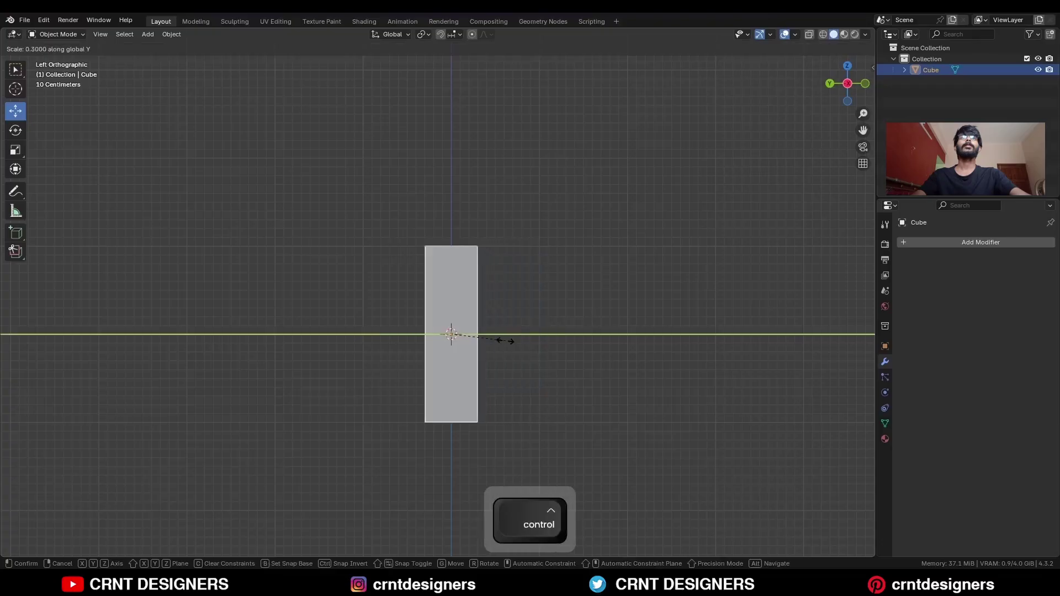
left_click(501, 343, "ctrl")
Scale the cube to 0.9 along the X axis and apply its transform
left_click(865, 83)
key("s")
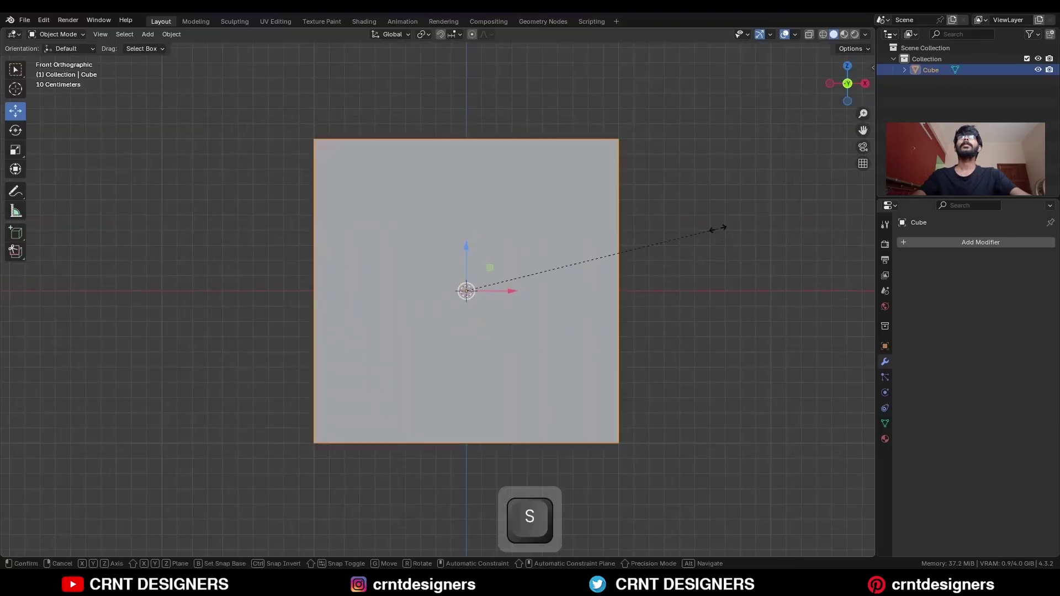
key("x")
left_click(701, 239, "ctrl")
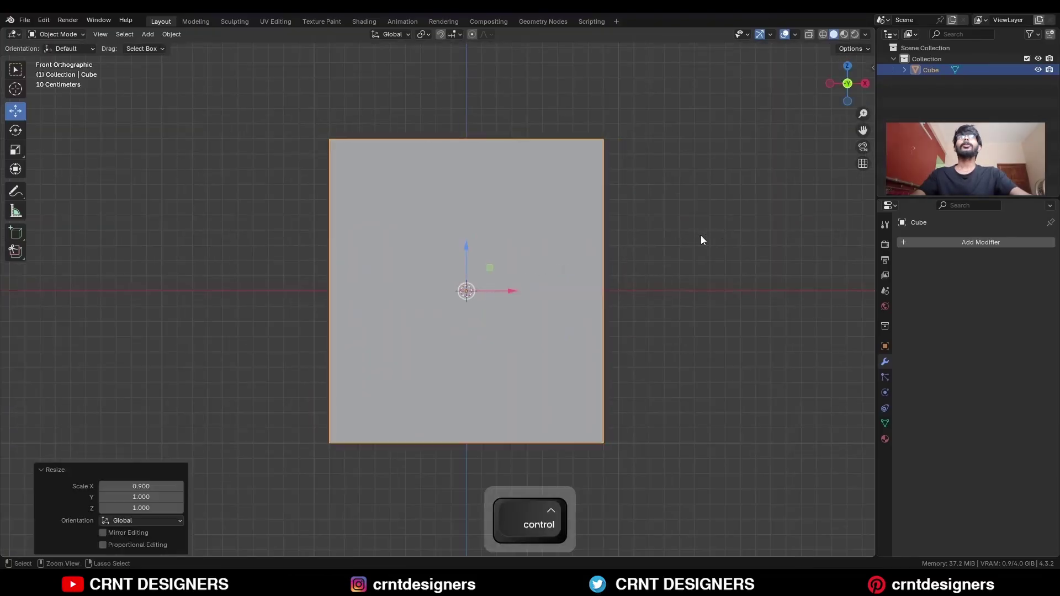
key("ctrl+a")
left_click(593, 242)
Bevel the four short corner edges of the block with a width of 0.25 m and 4 segments
middle_click_drag(618, 250, 564, 285)
key("Tab")
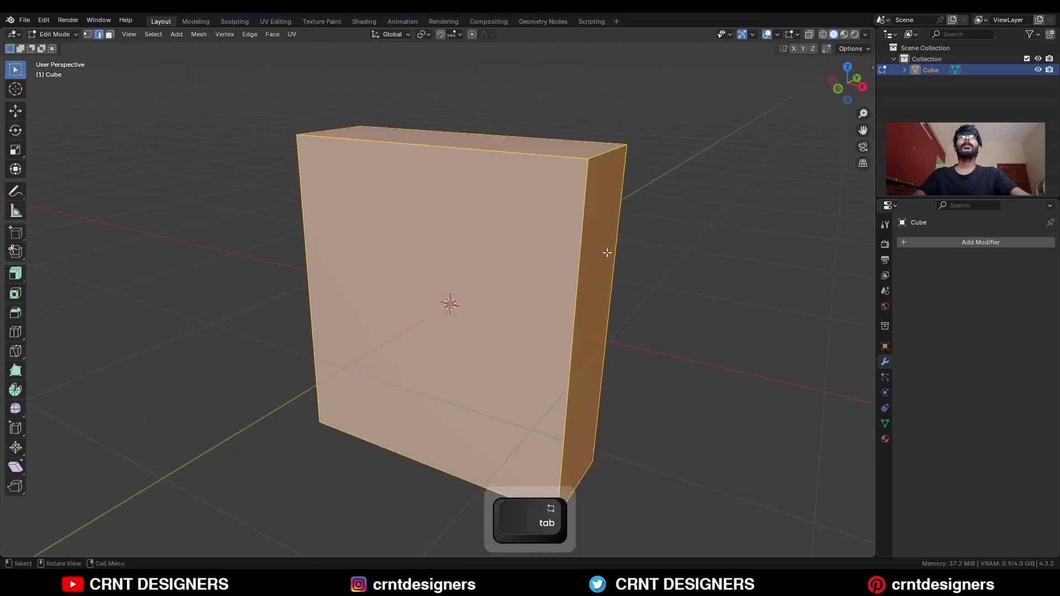
key("alt+a")
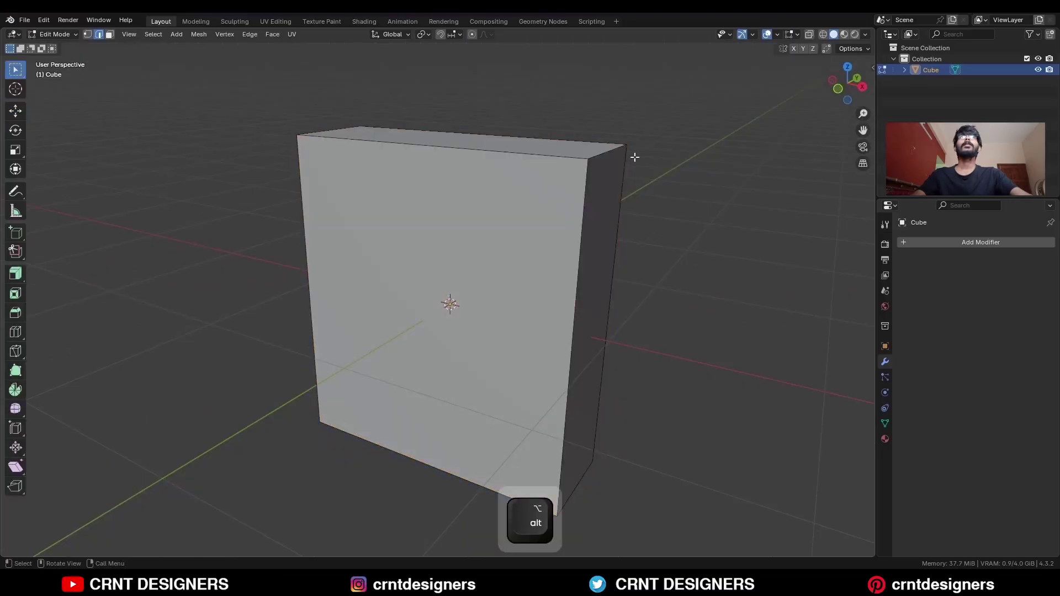
left_click(601, 151, "ctrl+alt+shift")
scroll(591, 243, "down", 3)
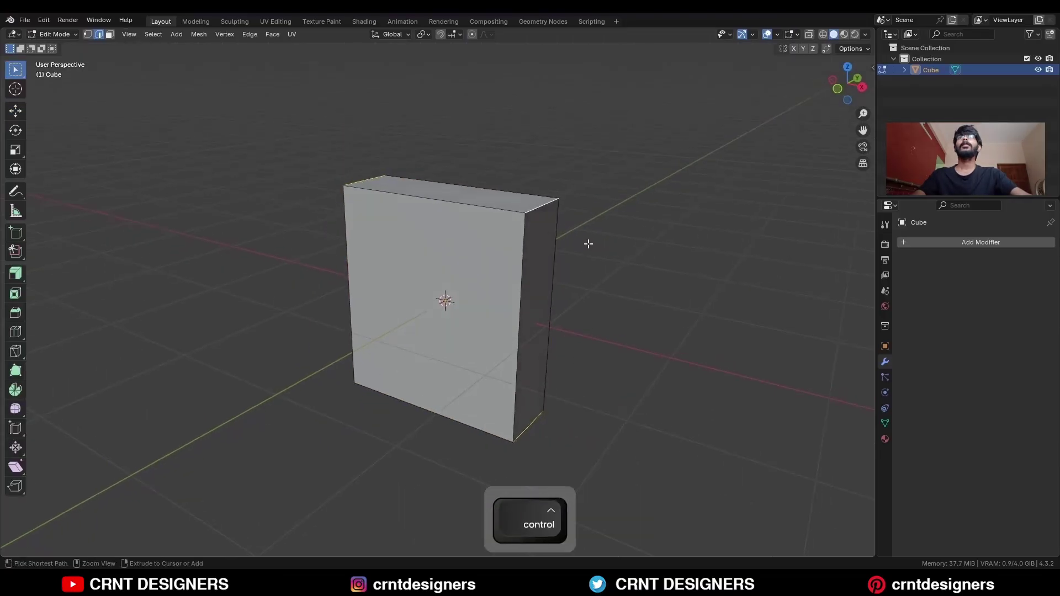
key("ctrl+b")
scroll(630, 269, "up", 1)
left_click(630, 269)
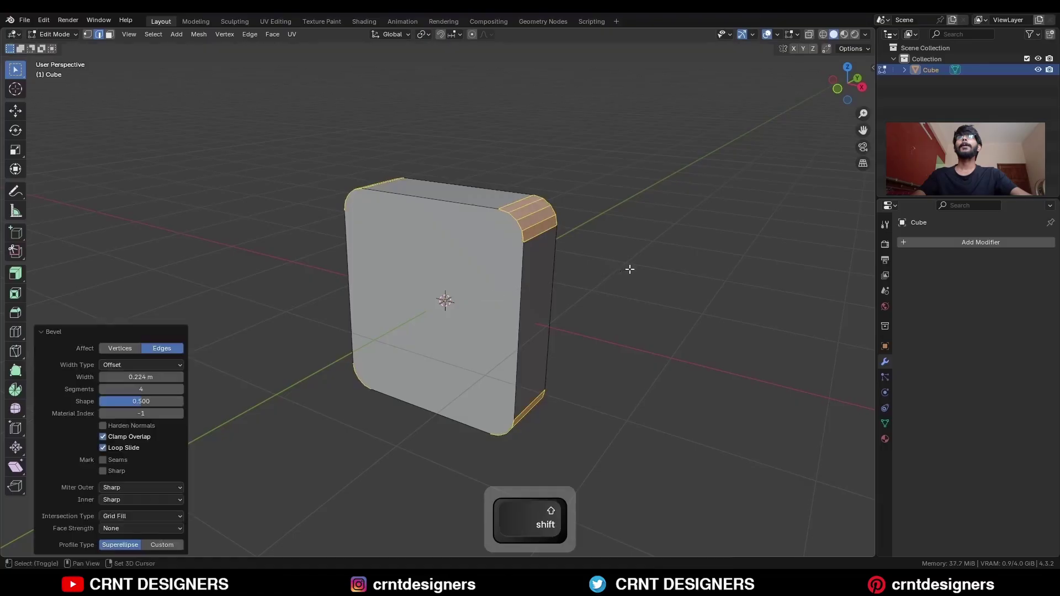
double_click(133, 376)
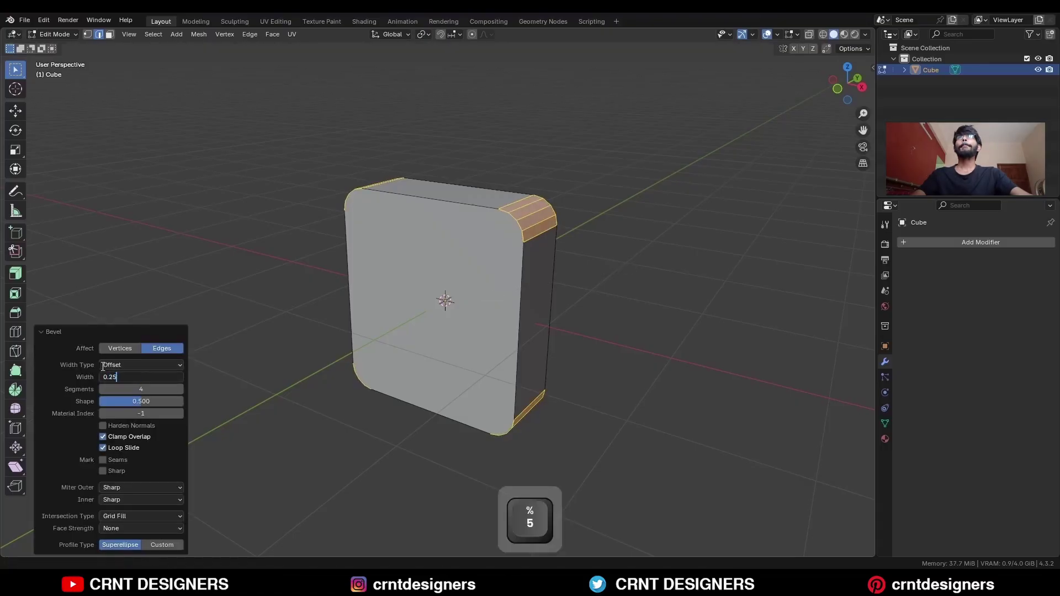
type("0.25")
key("Return")
key("Tab")
Add a second cube at the origin and scale it uniformly to 0.3
key("1")
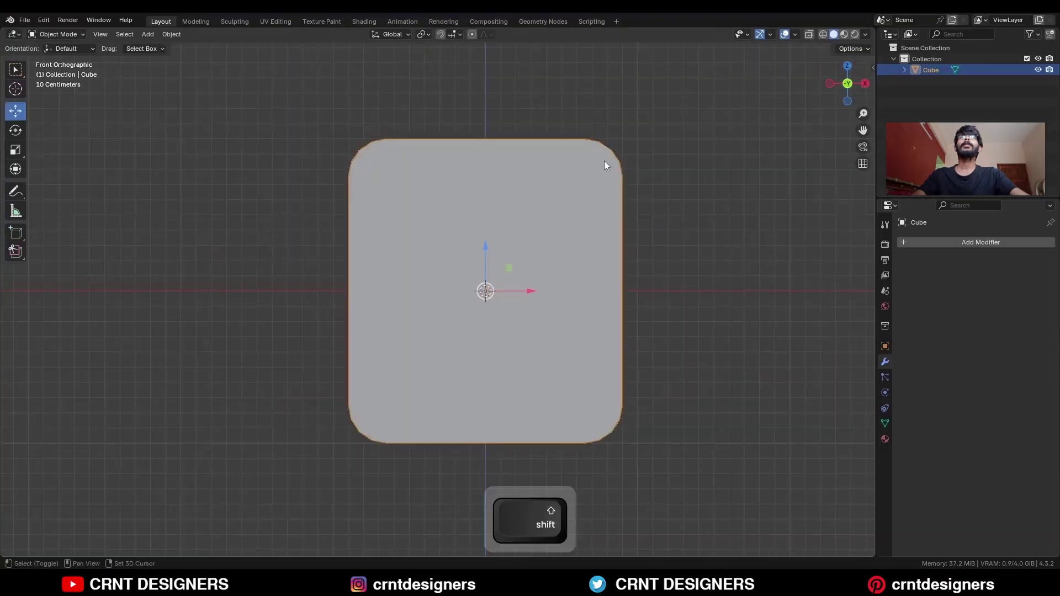
key("shift+a")
mouse_move(604, 161)
left_click(668, 172)
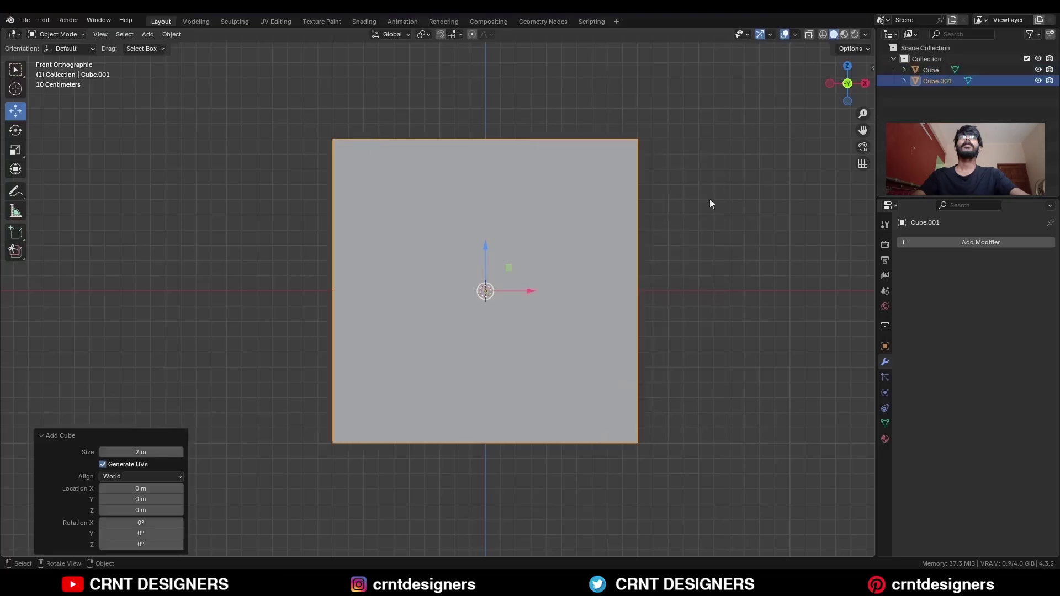
key("s")
left_click(578, 254, "ctrl")
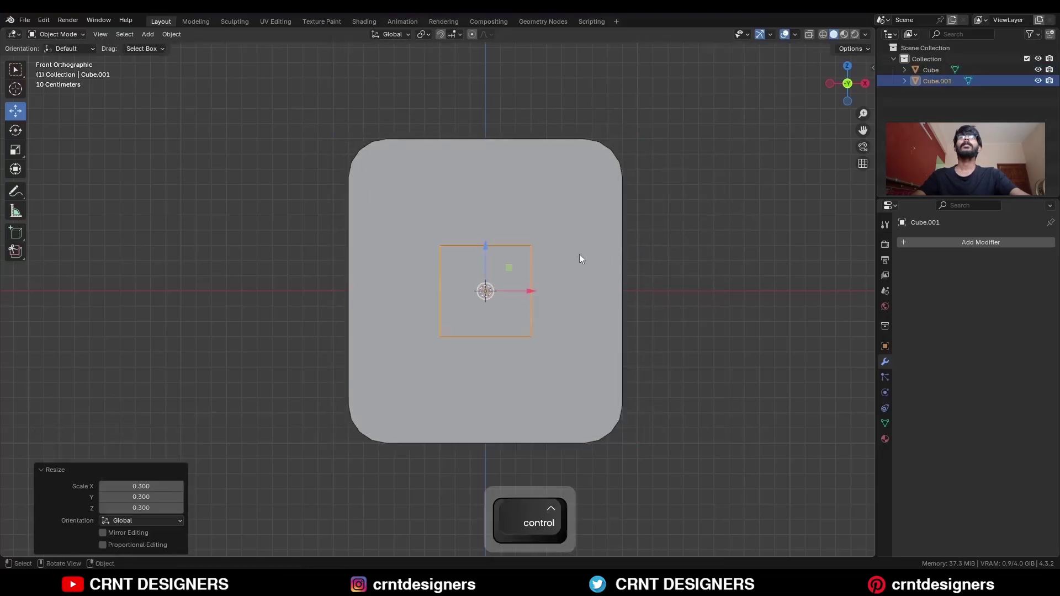
Scale the second cube by 3.2 along Z and move it down 0.6 m
type("s3.2")
key("Return")
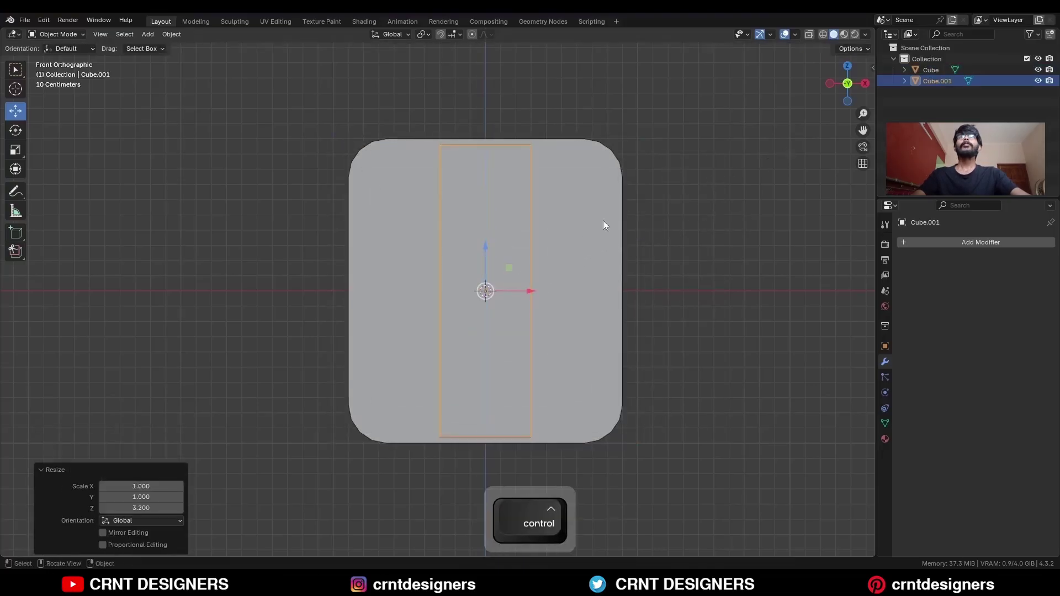
left_click_drag(482, 253, 482, 305, "ctrl")
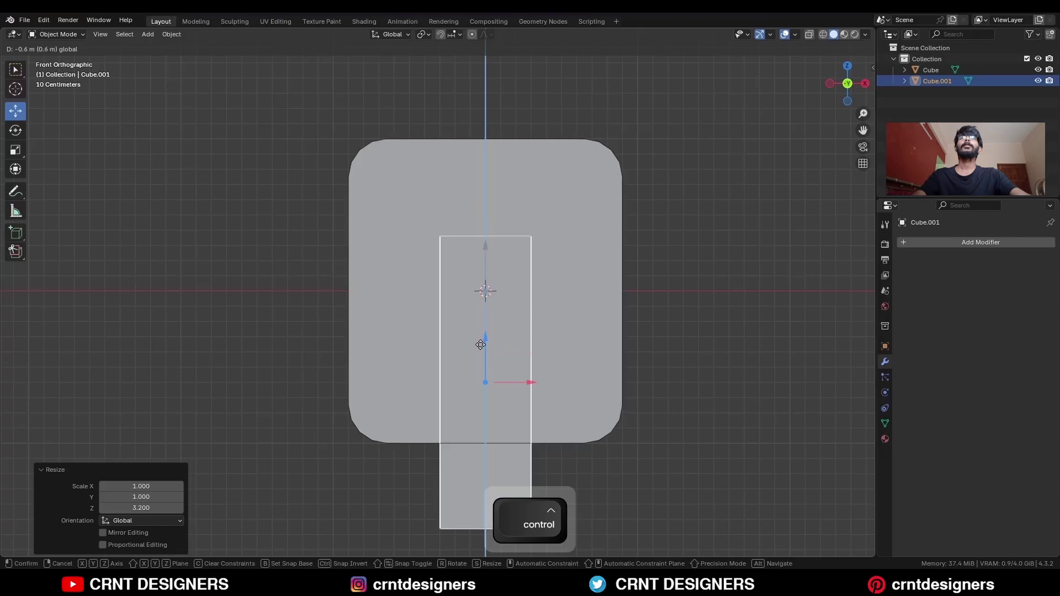
left_click_drag(480, 344, 482, 346, "ctrl")
Scale the second cube along X by 1.5 and 0.9, and lengthen it along Y past both faces of the rounded block
key("s")
key("x")
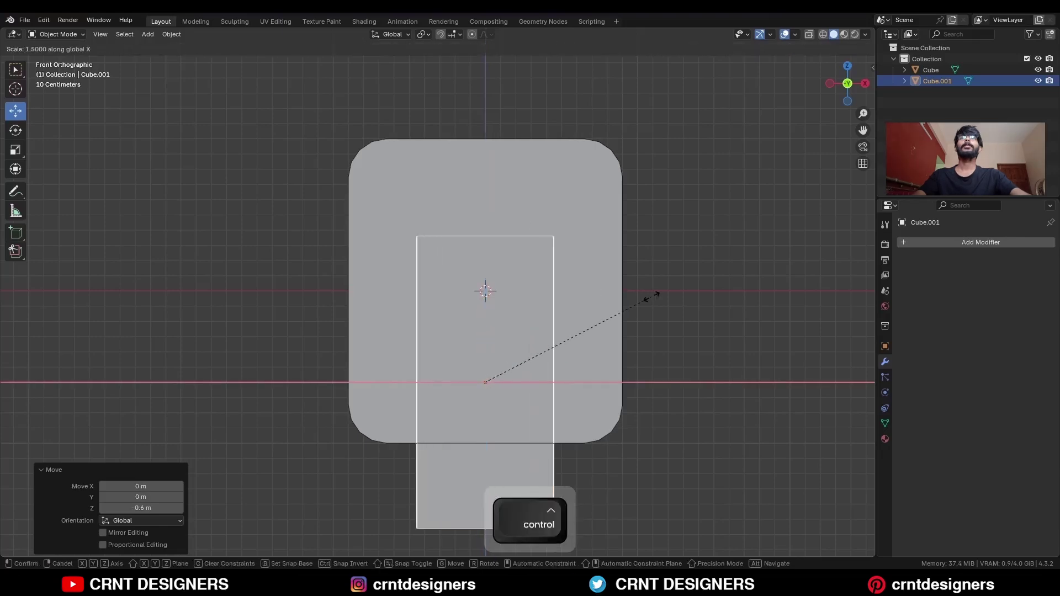
left_click(644, 290)
middle_click_drag(643, 291, 569, 321)
key("s")
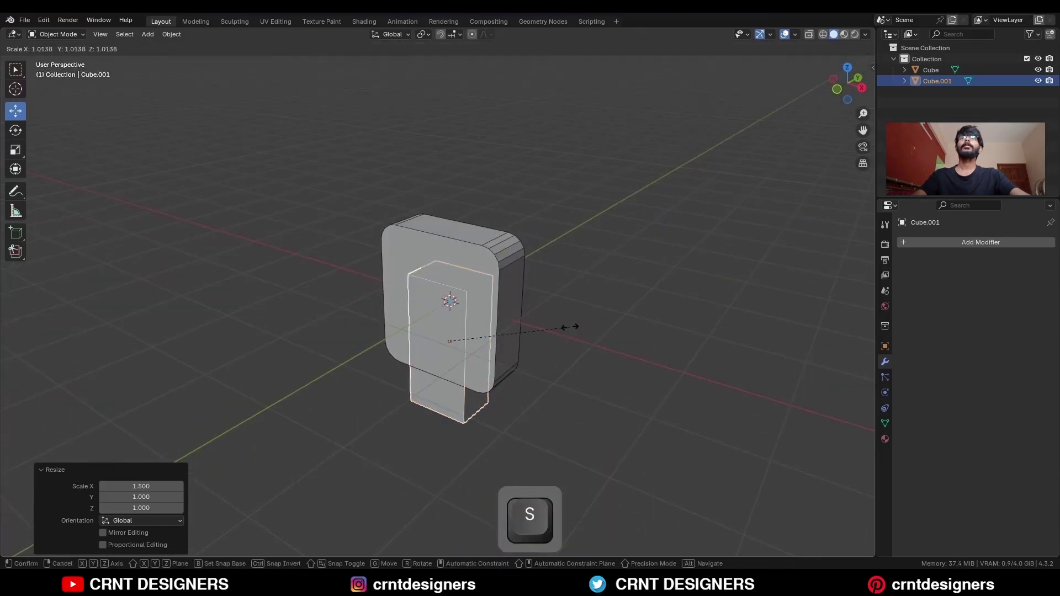
key("y")
left_click(665, 301)
key("KP_1")
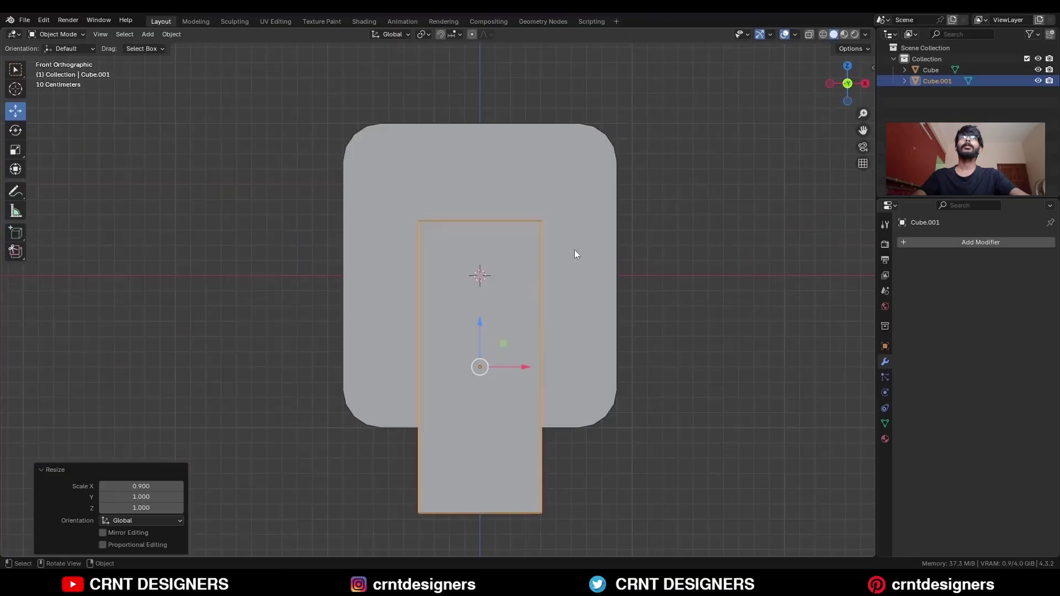
Cut the second cube out of the rounded block with a Boolean Difference and apply the modifier
left_click(592, 232, "shift")
mouse_move(587, 235)
middle_mouse_down()
mouse_move(545, 272)
mouse_move(581, 241)
middle_mouse_up()
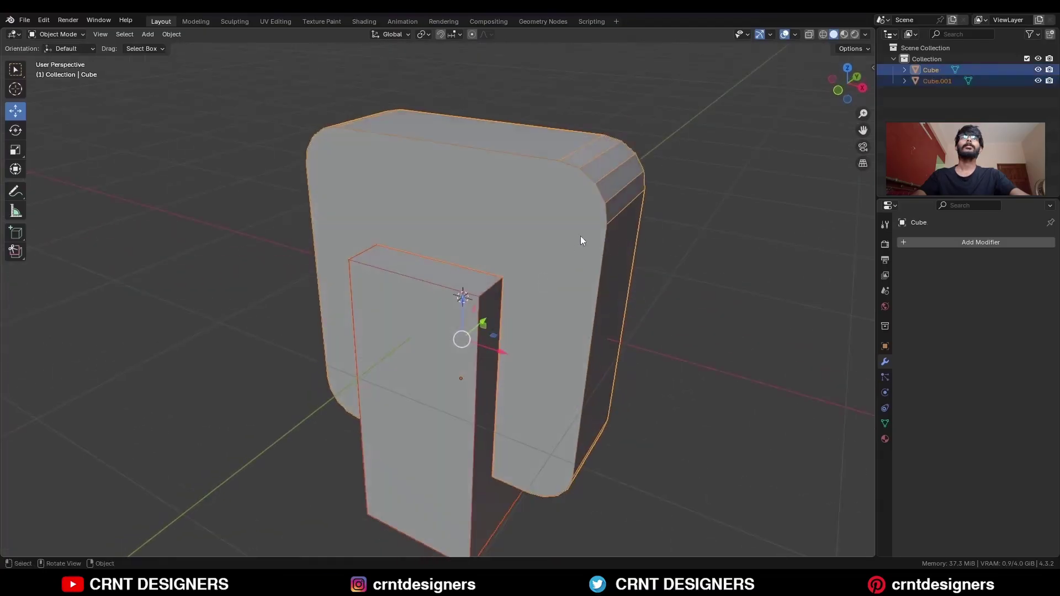
key("shift+q")
left_click(500, 236)
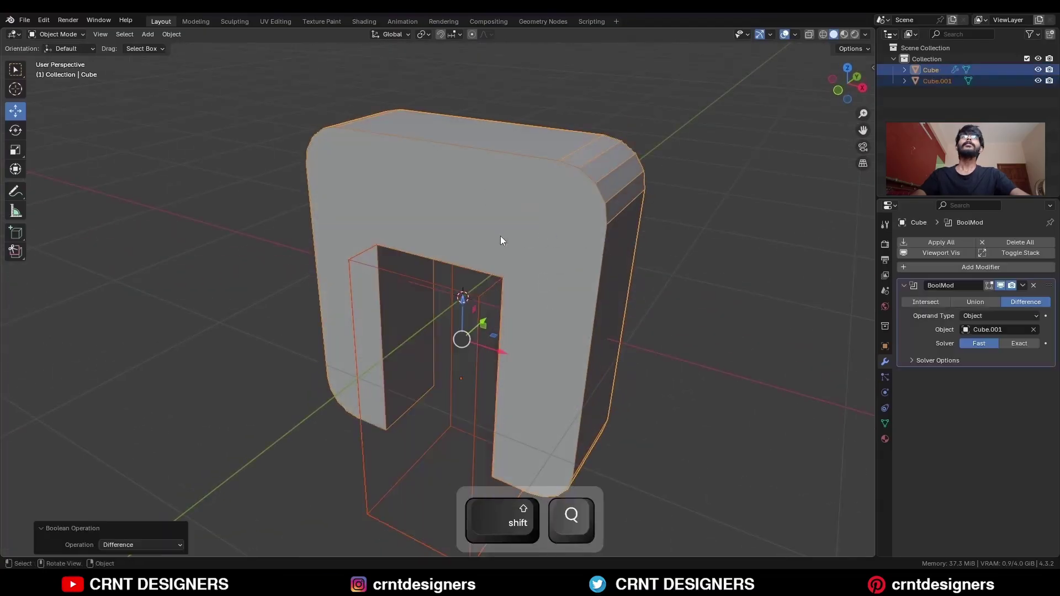
left_click(556, 246)
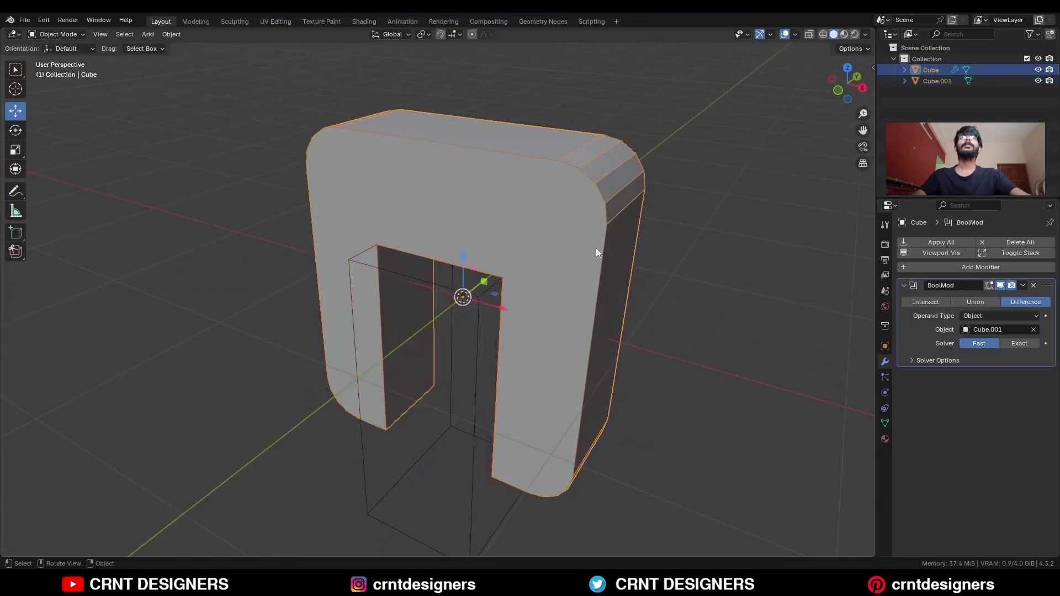
left_click(1023, 285)
left_click(1012, 298)
Delete the leftover cutter cube and apply the transform of the remaining body
left_click(450, 298)
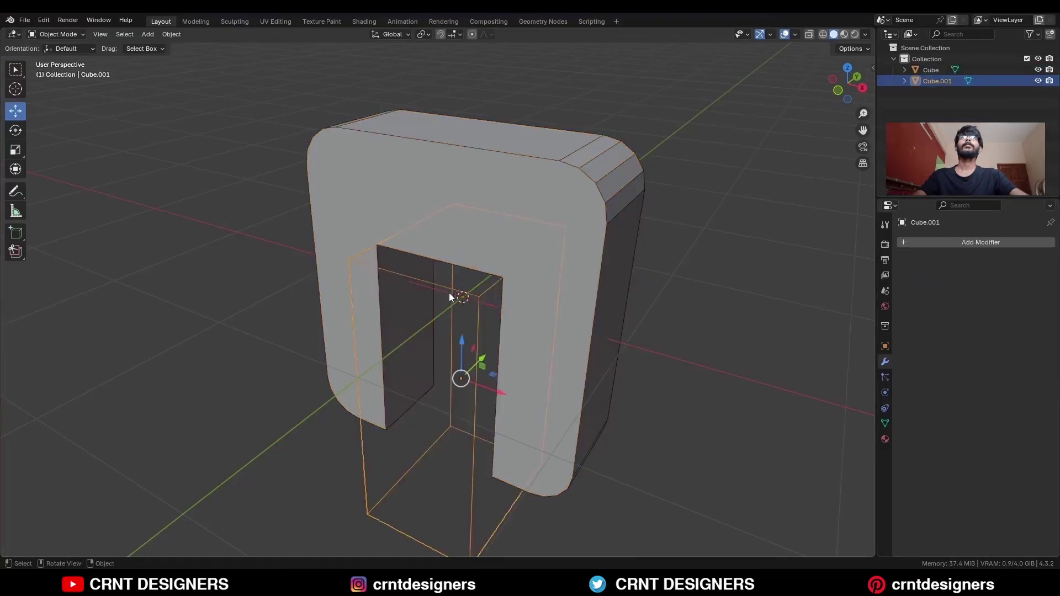
key("x")
left_click(448, 292)
key("KP_1")
left_click(579, 184)
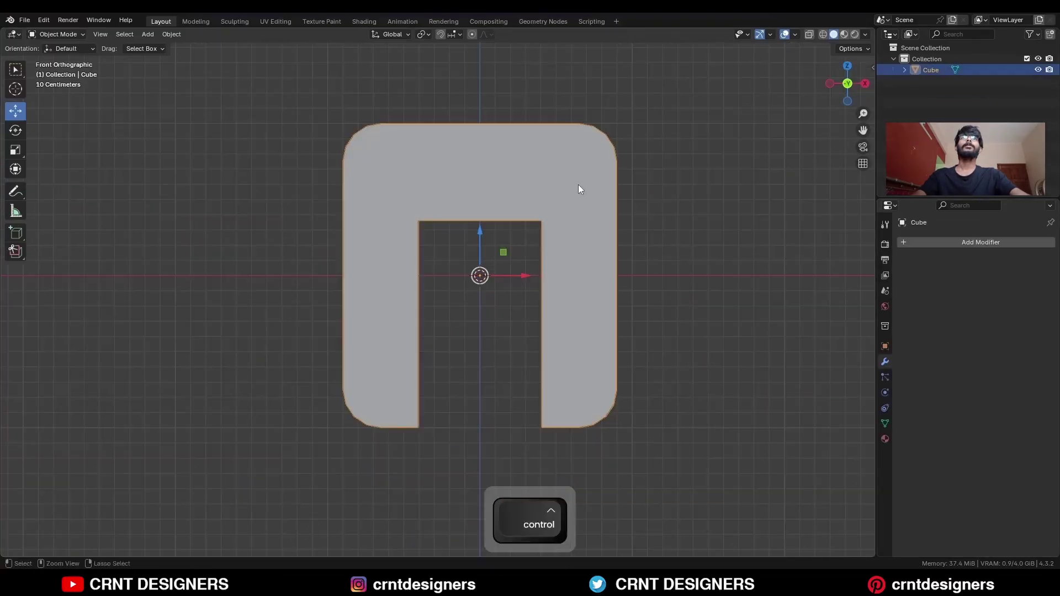
key("ctrl+a")
left_click(578, 188)
Bevel the two upper inner corner edges of the opening about 0.16 m with 4 segments
key("Tab")
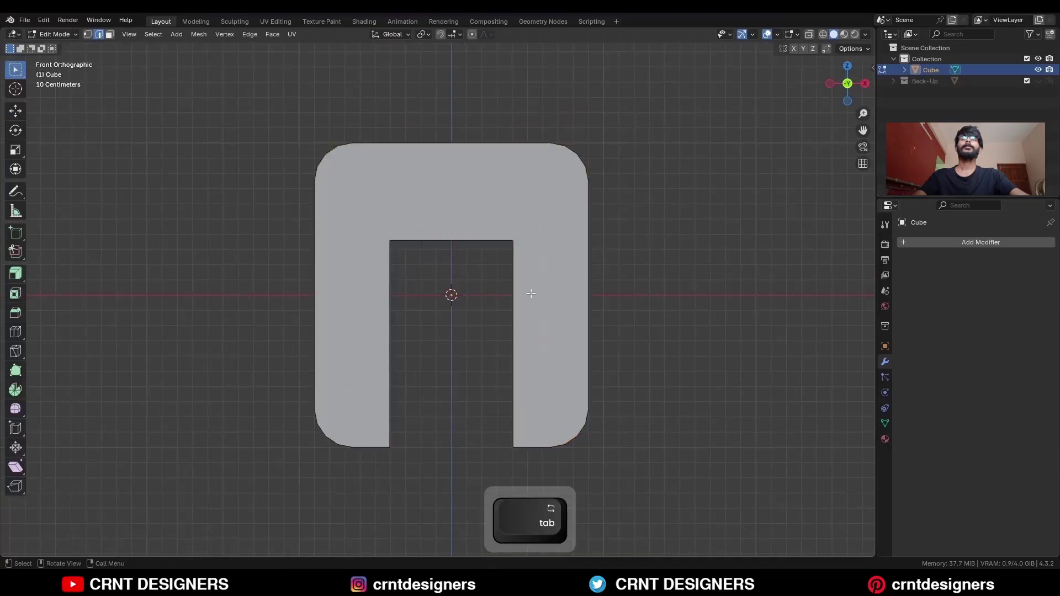
key("3")
middle_click_drag(530, 293, 481, 269)
key("2")
left_click(399, 249, "shift")
left_click(512, 245, "shift")
key("ctrl+b")
scroll(613, 275, "up", 2)
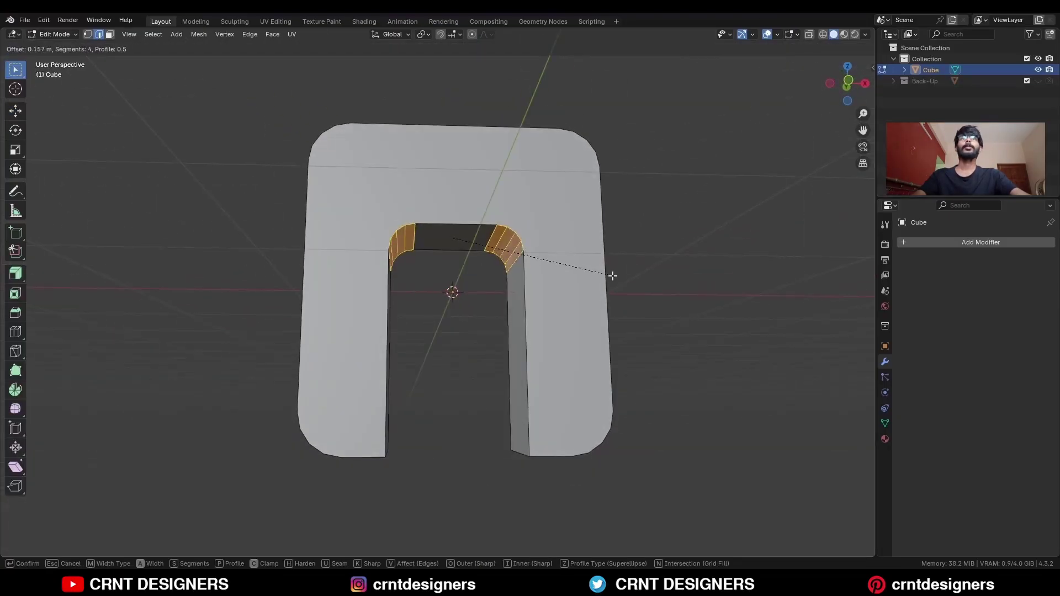
left_click(613, 276)
Bevel the front rim edges around the opening with a width of 0.1 m and 4 segments
key("2")
left_click(525, 303)
middle_click_drag(524, 303, 540, 316)
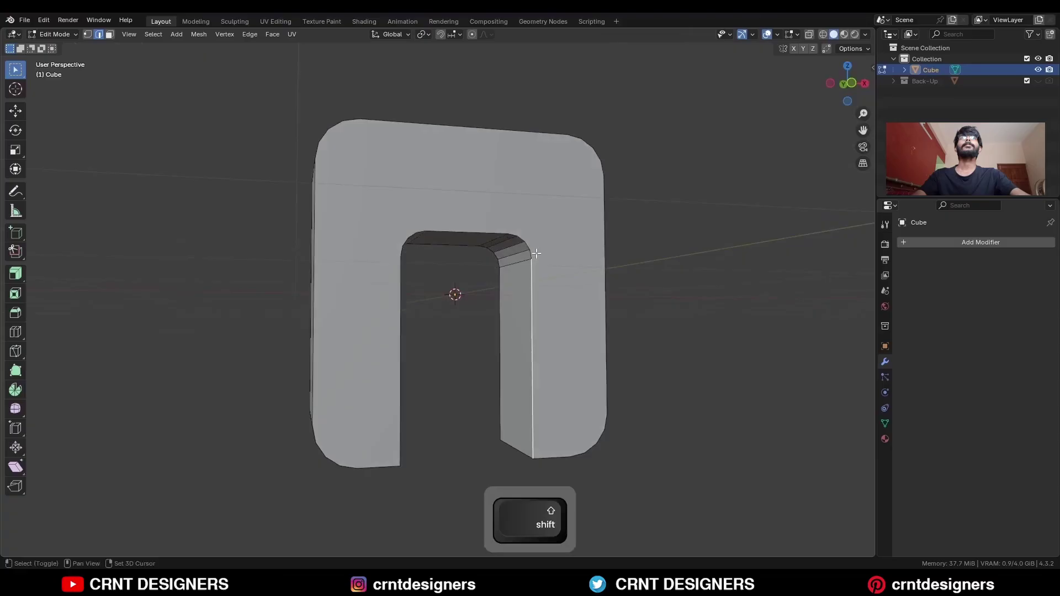
left_click(490, 228, "ctrl+shift")
key("ctrl+b")
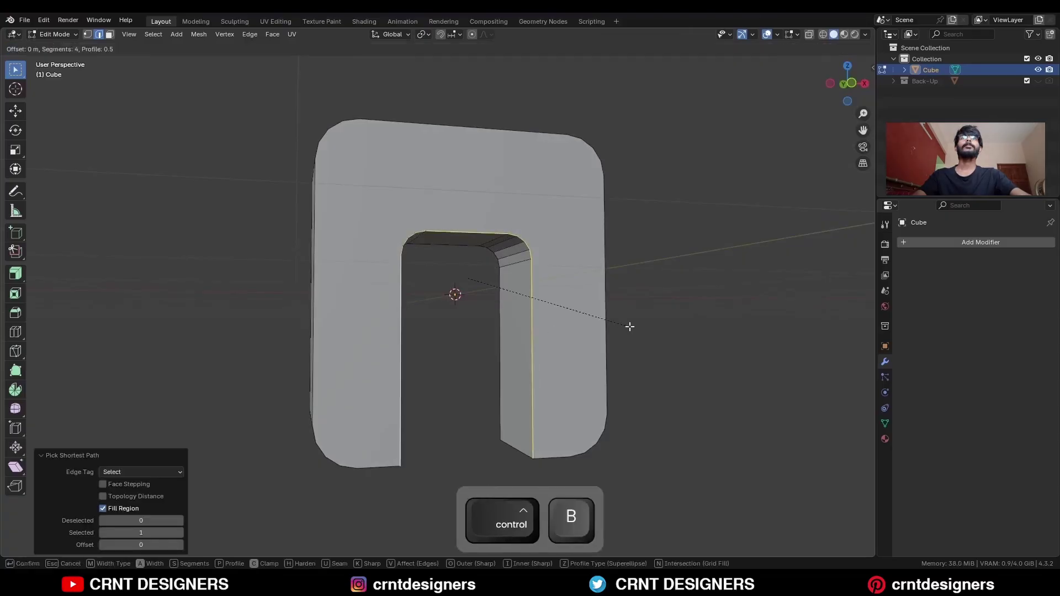
left_click(652, 333)
Symmetrize the whole mesh along Y so the bevelled front is mirrored onto the back
middle_click_drag(641, 338, 674, 270)
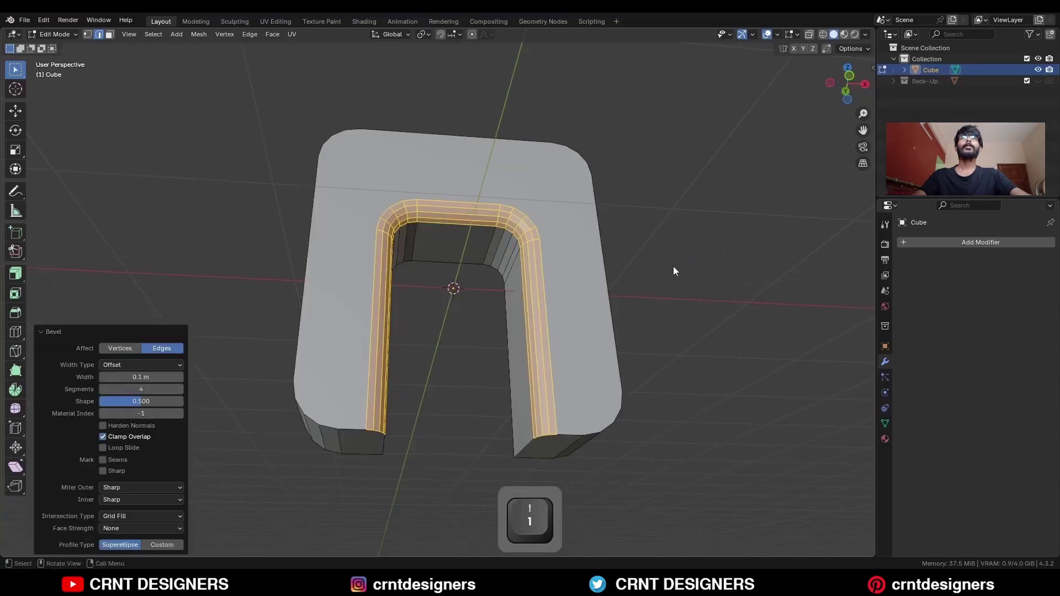
key("alt+a")
key("a")
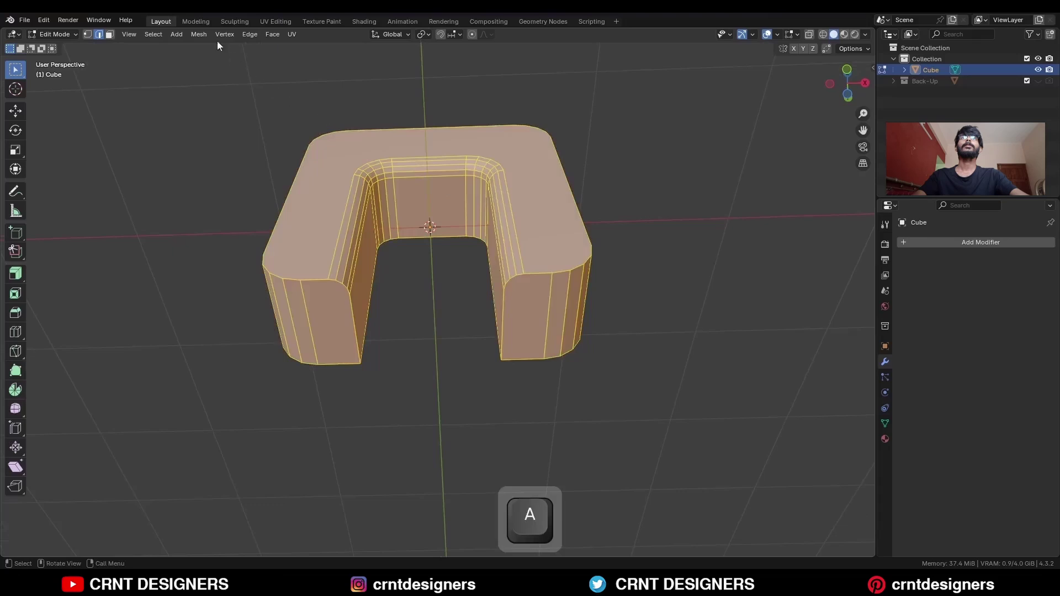
left_click(199, 35)
left_click(234, 196)
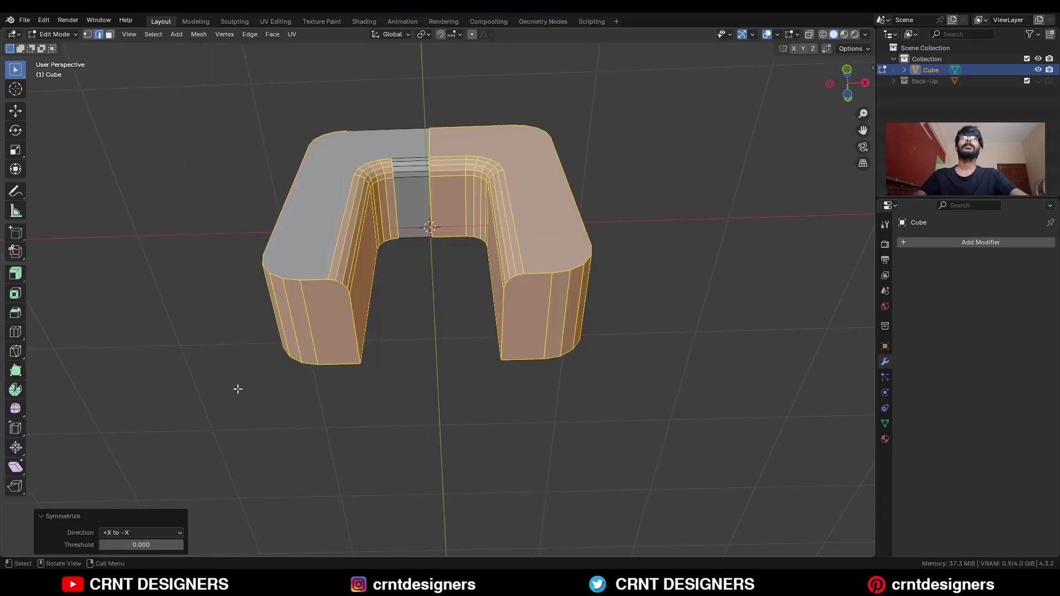
left_click(166, 532)
left_click(141, 507)
left_click(283, 467)
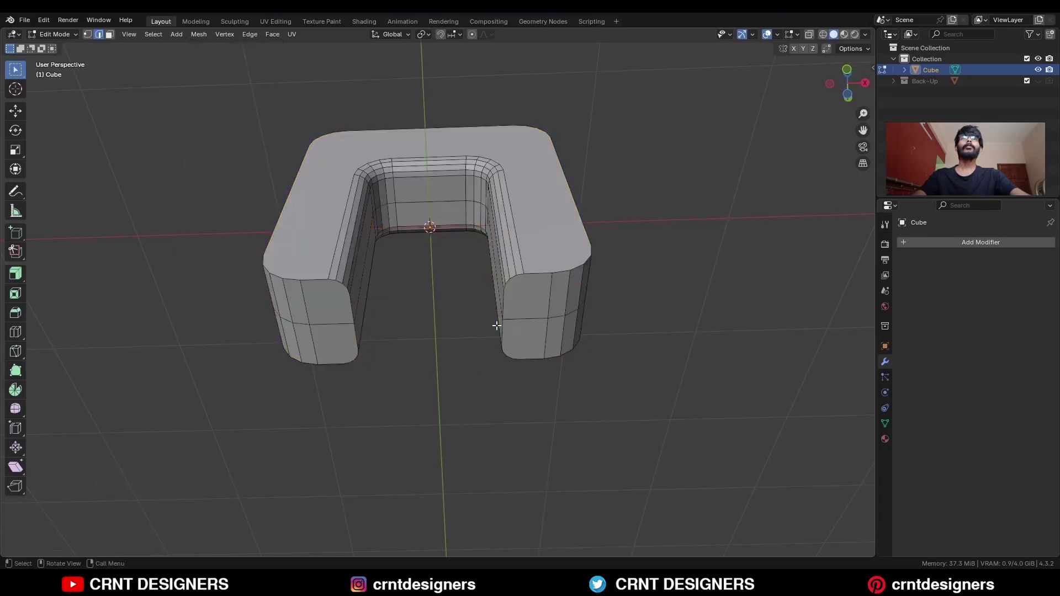
Select all sharp edges of the body, bevel them about 0.055 m wide and reduce the bevel's segment count
middle_click_drag(497, 324, 511, 217)
key("ctrl+shift+z")
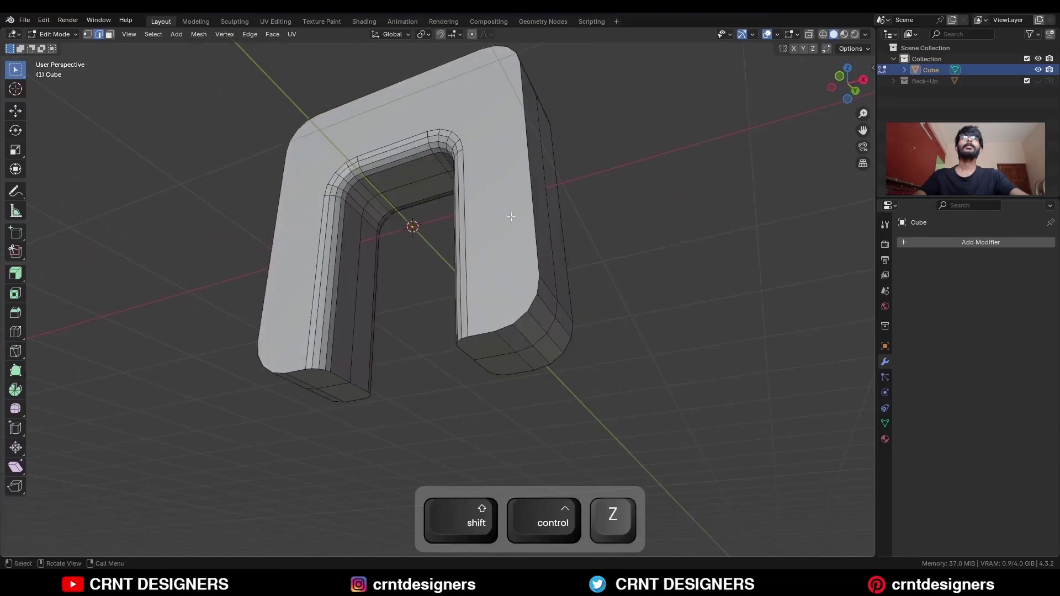
left_click(154, 35)
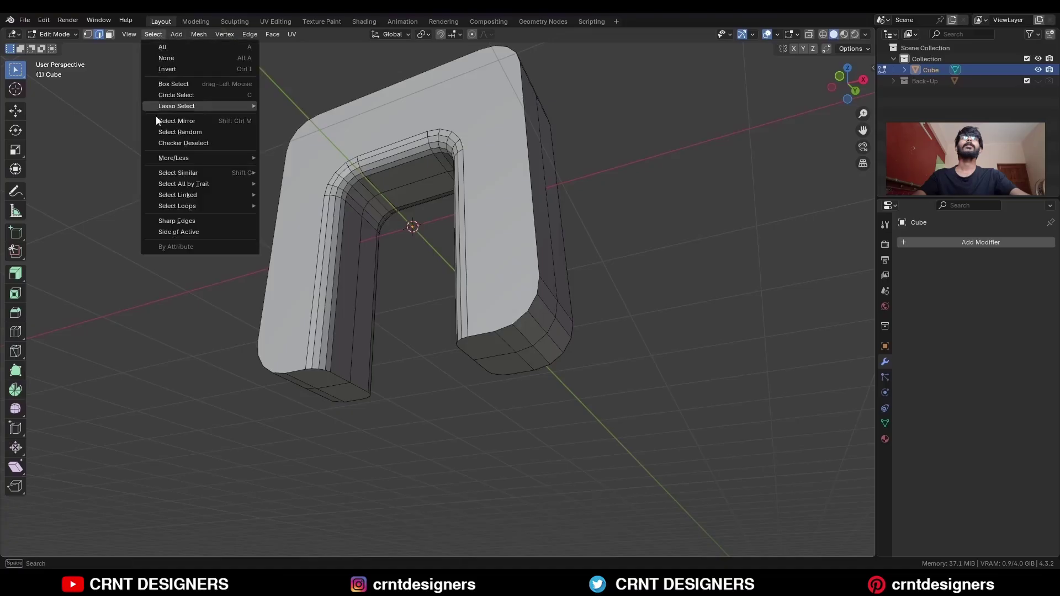
left_click(177, 221)
middle_click_drag(249, 220, 643, 205)
key("ctrl+b")
left_click(672, 244)
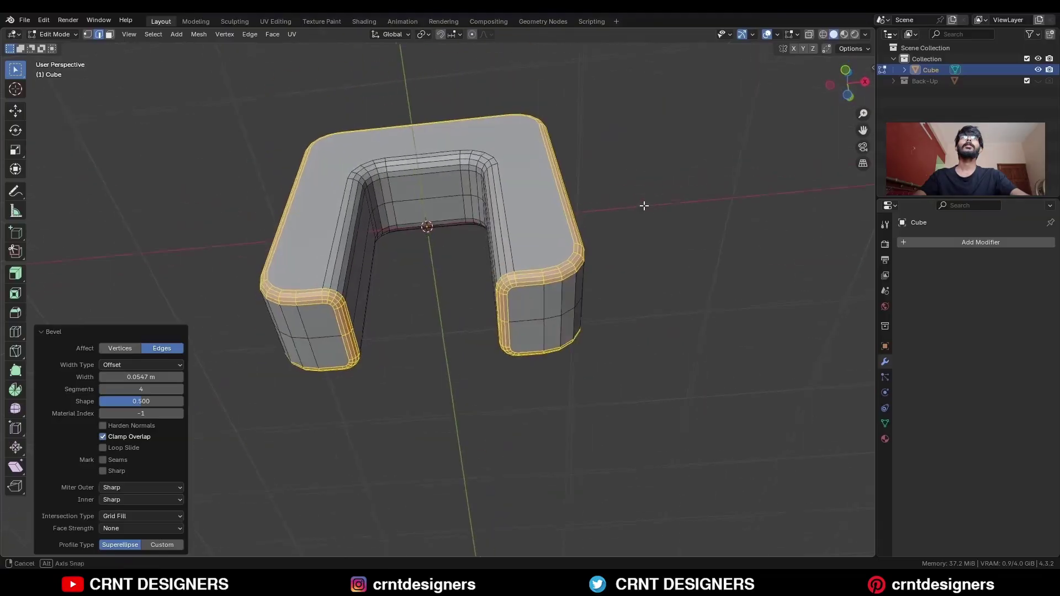
scroll(644, 205, "up", 3)
left_click(102, 389)
left_click(101, 388)
left_click(102, 389)
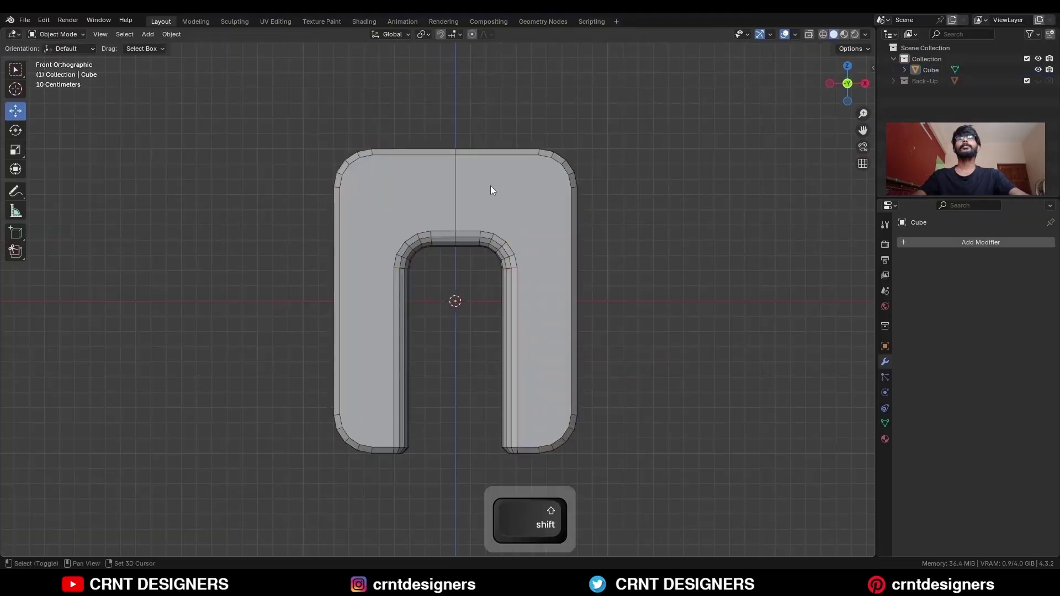
Add a cube, scale it down to a small block and move it up along Z above the arched body
key("shift+a")
mouse_move(489, 185)
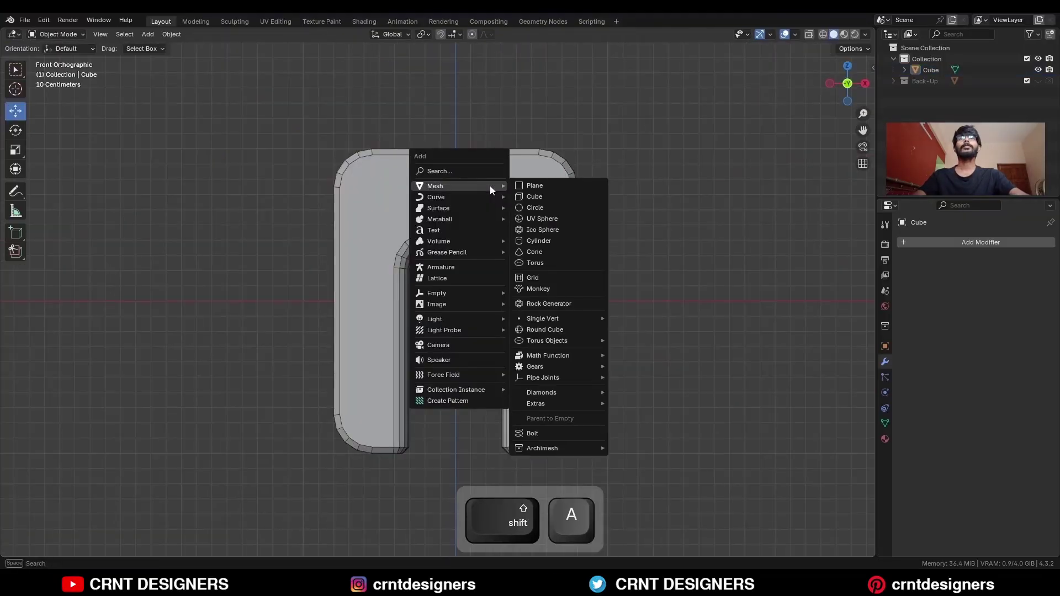
left_click(559, 194)
key("s")
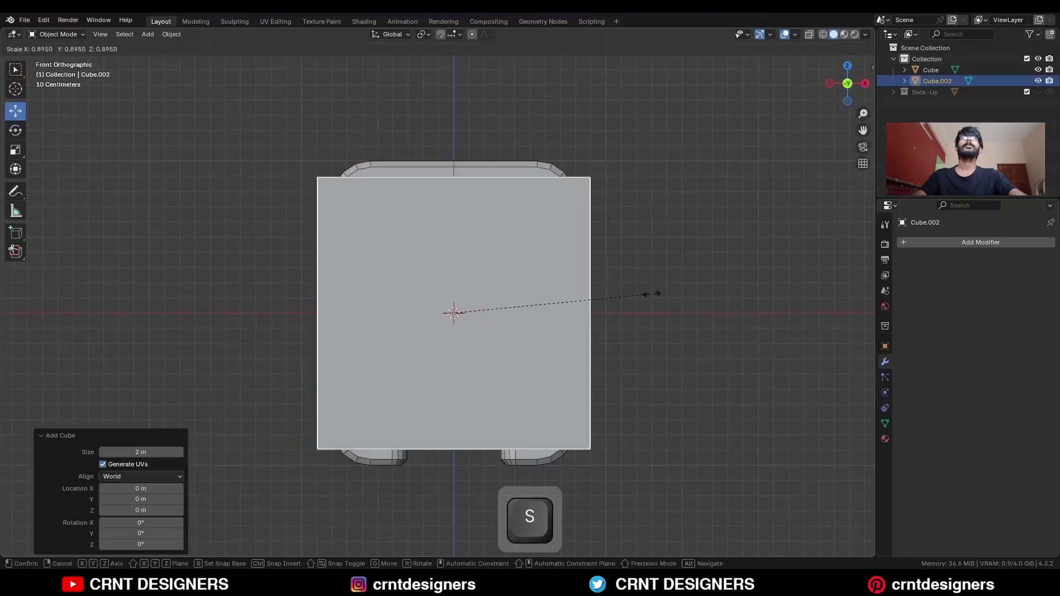
left_click(509, 290)
left_click_drag(454, 279, 456, 171)
middle_click_drag(517, 212, 509, 296, "shift")
scroll(509, 296, "up", 1)
key("s")
left_click(472, 260)
left_click_drag(448, 243, 448, 124)
Snap the 3D cursor to the midpoint of the short vertical centre edge above the opening on the body's front
left_click(470, 298)
key("Tab")
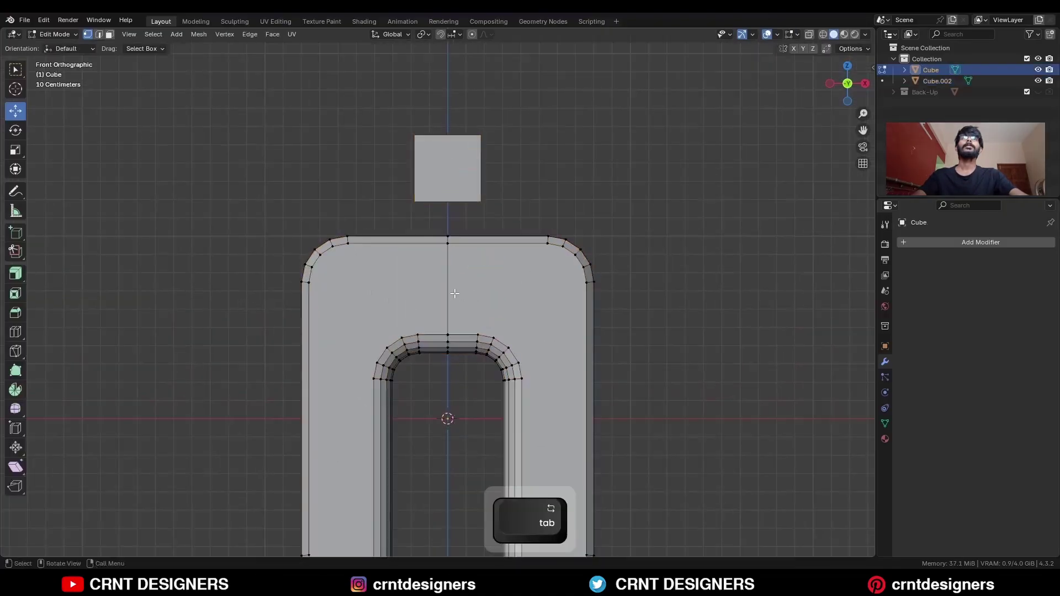
key("2")
left_click(445, 289)
key("shift+s")
left_click(552, 276)
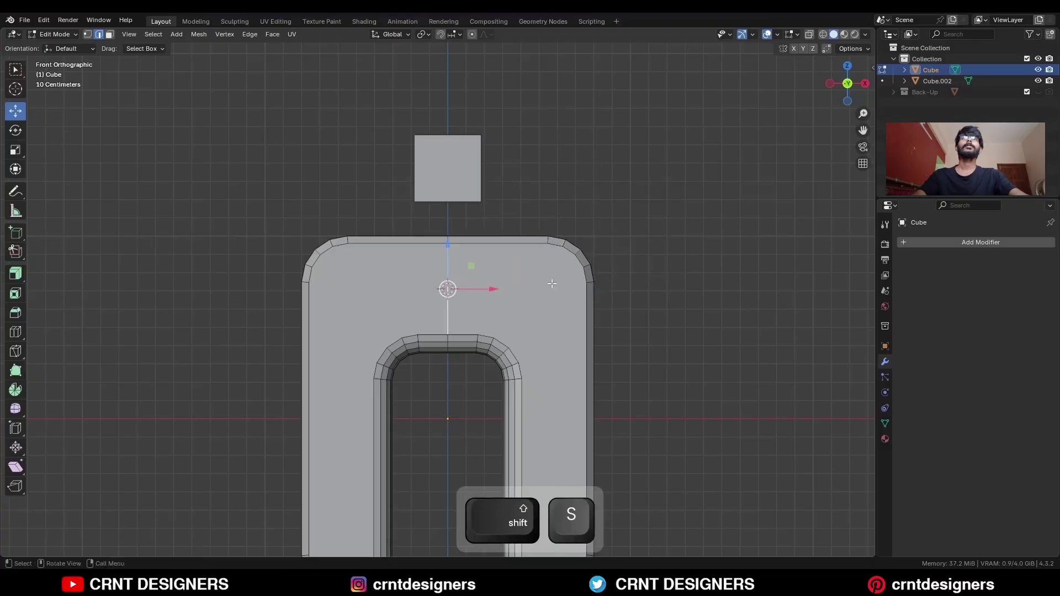
Snap the small cube to the 3D cursor on the body's front face
key("Tab")
left_click(468, 187)
key("shift+s")
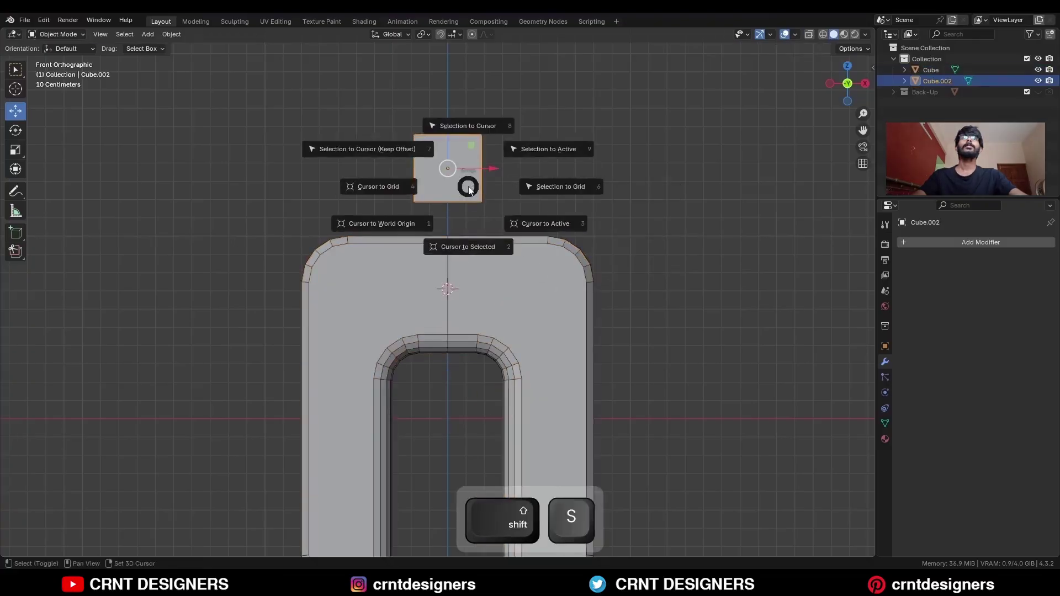
left_click(463, 125)
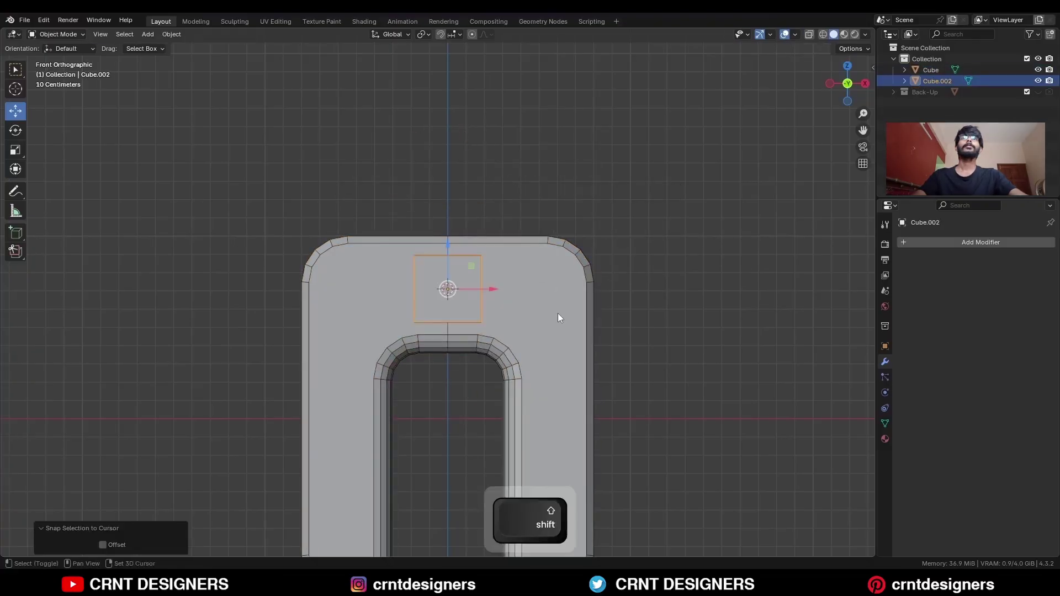
Scale the small cube by 2 along X, then fine-tune its width to about the width of the opening
middle_click_drag(558, 313, 549, 314, "shift")
key("s")
key("x")
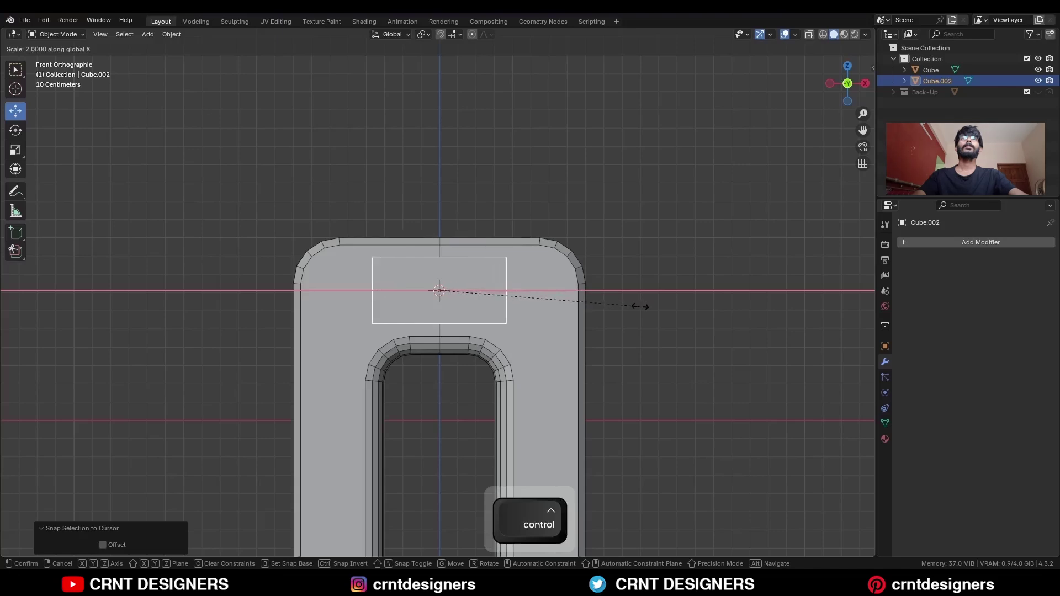
left_click(640, 307)
scroll(635, 315, "up", 3)
key("s")
key("x")
left_click(690, 296)
left_click(701, 296)
Subtract the small box from the body with a Boolean Difference and apply the modifier
middle_click_drag(696, 296, 641, 268)
middle_click_drag(641, 268, 591, 241, "shift")
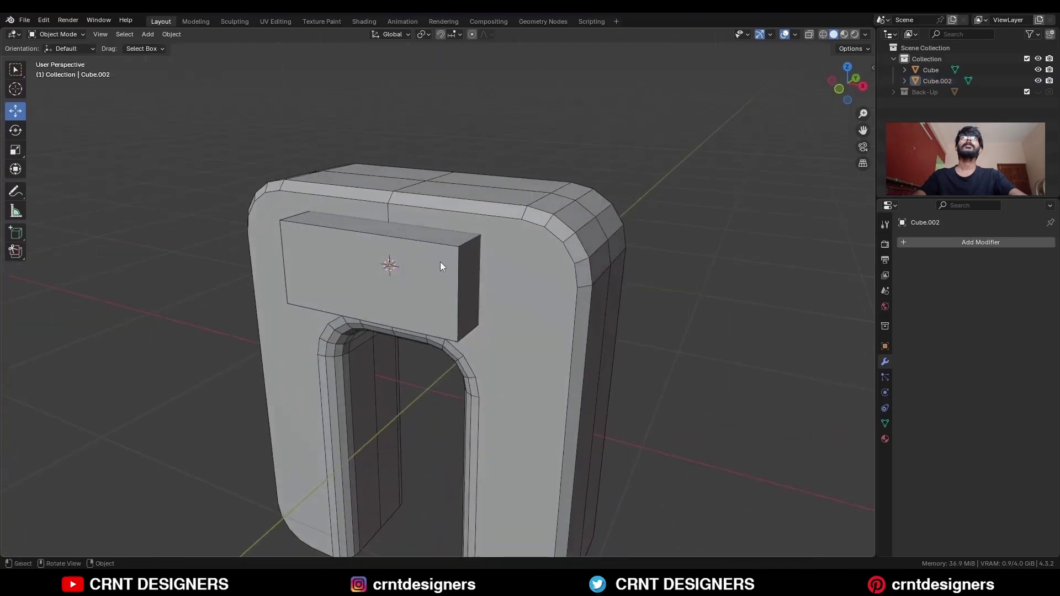
left_click(439, 262)
left_click(549, 223, "shift")
key("shift+q")
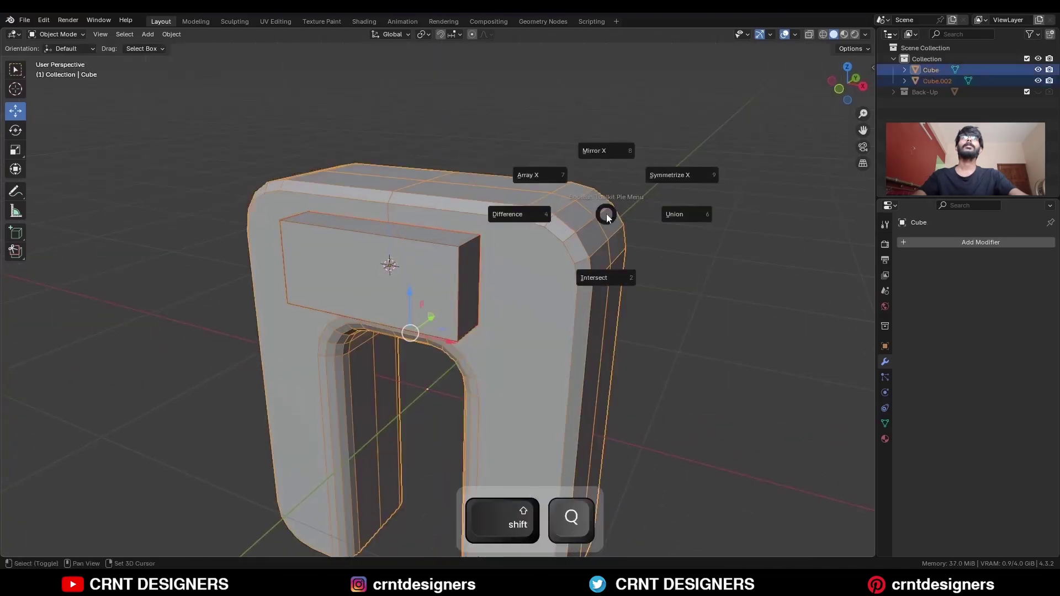
left_click(535, 214)
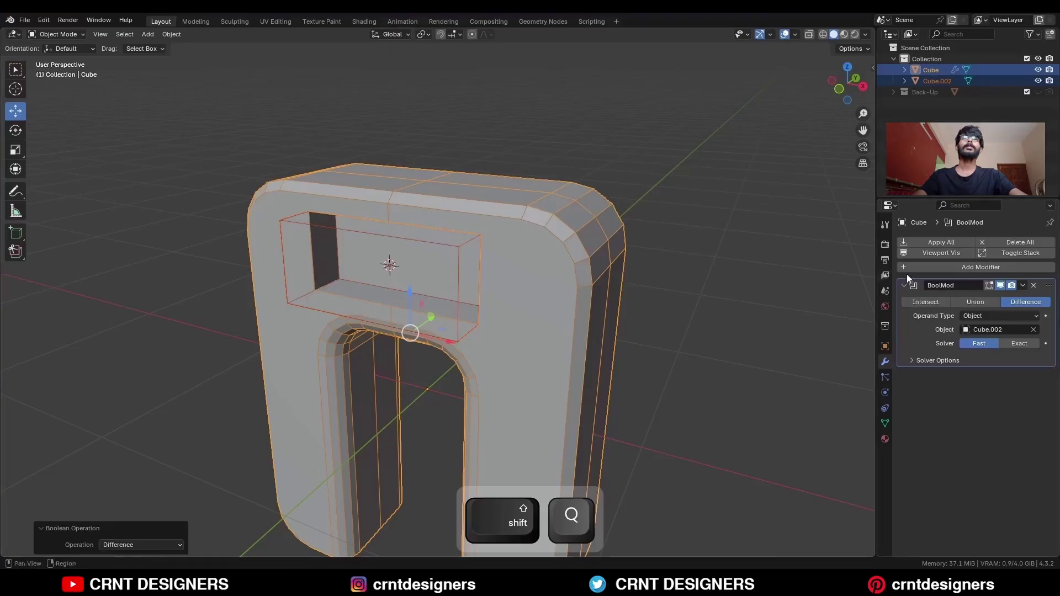
left_click(1023, 285)
left_click(1018, 301)
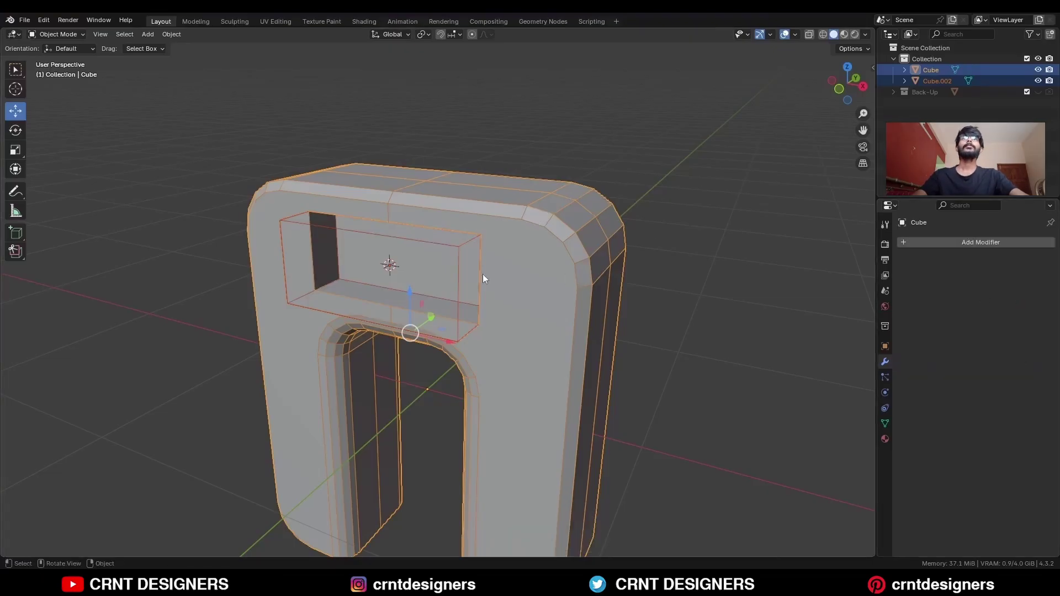
Delete the cutter box from the recess above the opening
left_click(458, 246)
key("x")
left_click(459, 245)
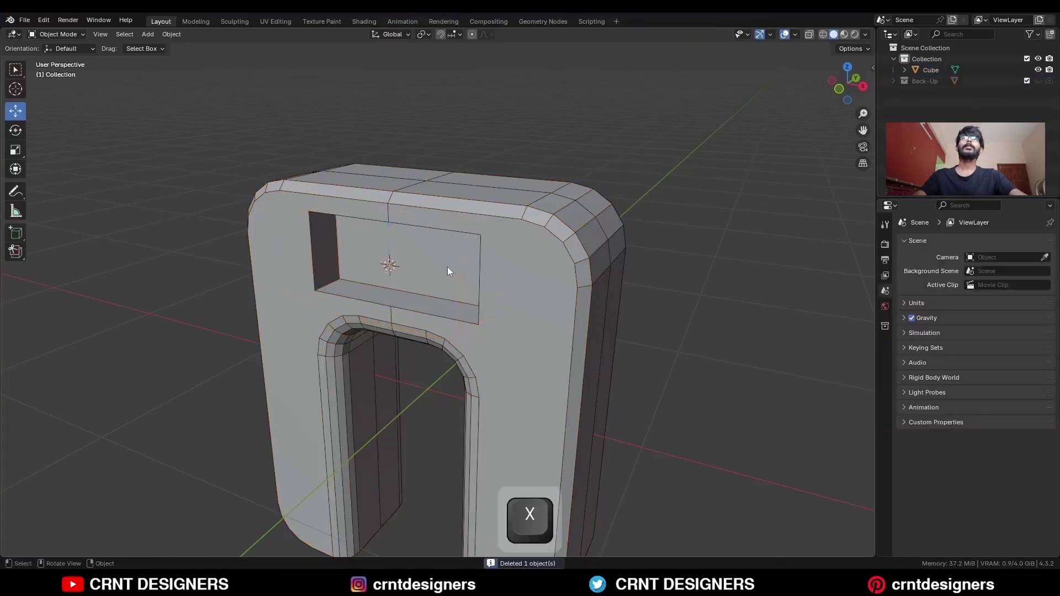
Dissolve the faces of the body's recess into one flat rectangular face above the opening
left_click(447, 267)
key("Tab")
key("3")
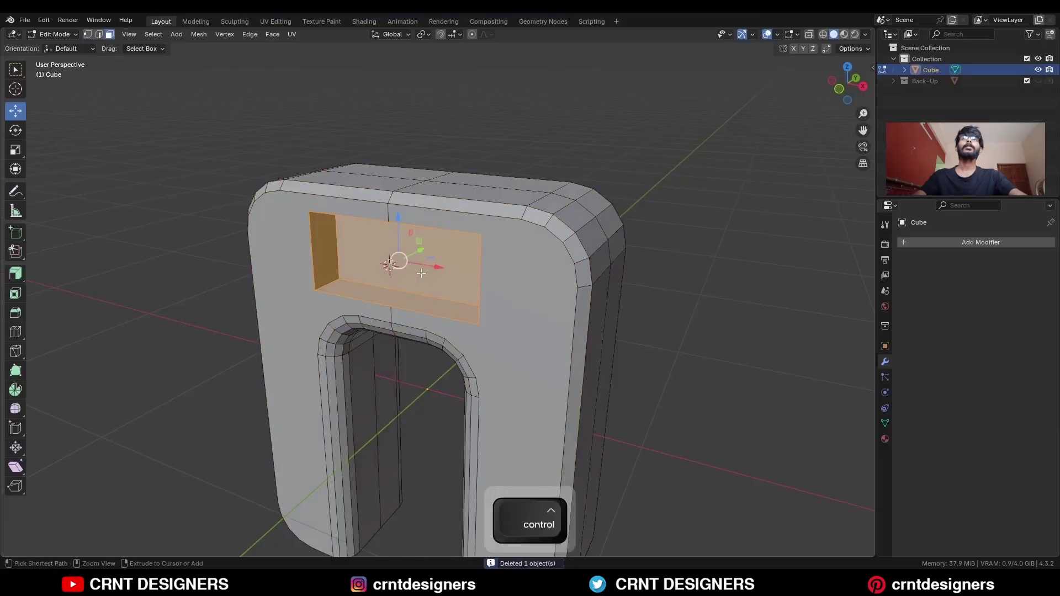
key("ctrl+x")
middle_click_drag(443, 273, 500, 259)
scroll(500, 249, "up", 1)
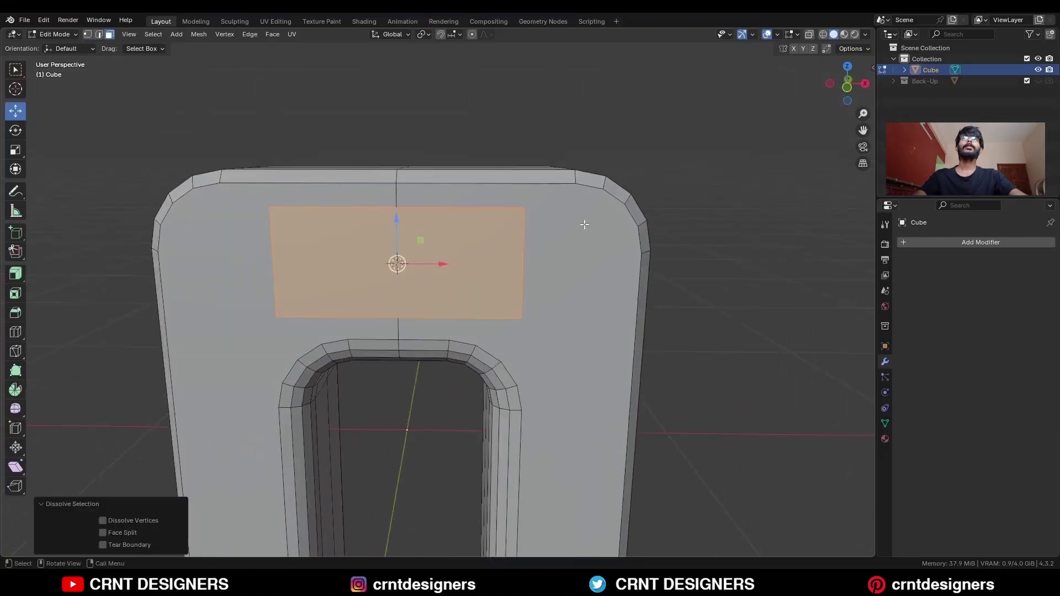
Symmetrize the whole mesh so that a vertical centre line divides the rectangle on the front
key("a")
left_click(201, 34)
left_click(237, 195)
Knife a vertical cut beside the rectangle's right edge, from the body's top edge down to the opening's rim
key("1")
left_click(594, 134)
key("KP_1")
left_click(15, 351)
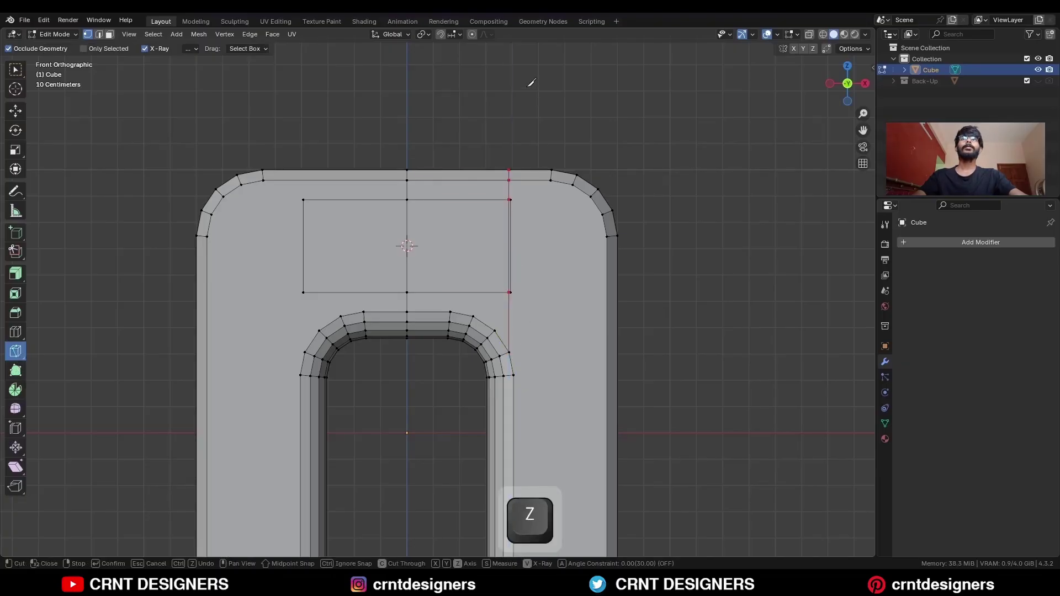
key("space")
Move the new cut and the rectangle's right edge along X to align with the outer rim edge of the opening
scroll(533, 284, "up", 3)
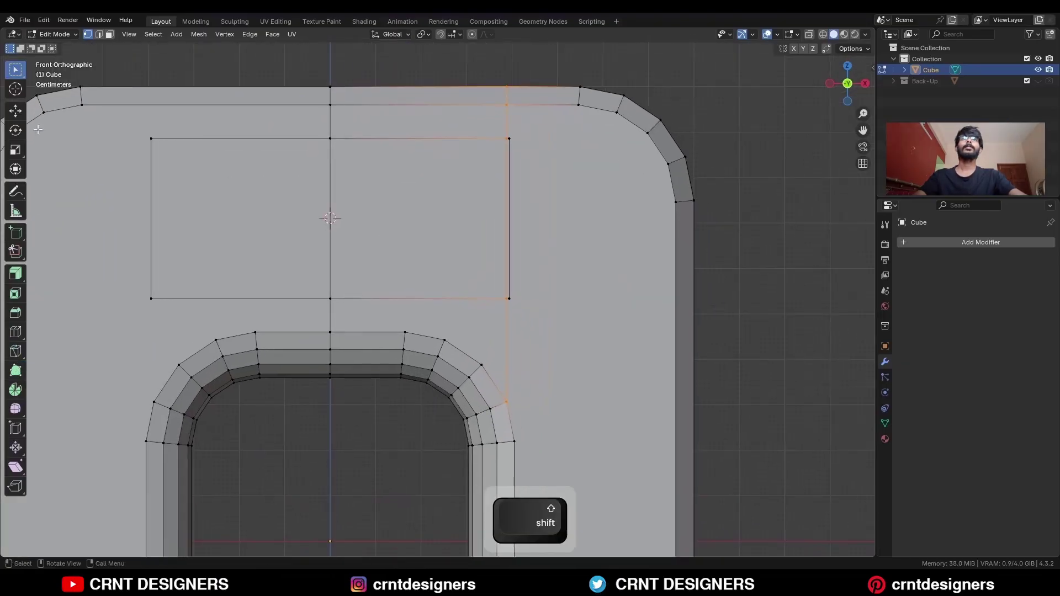
left_click(18, 112)
key("2")
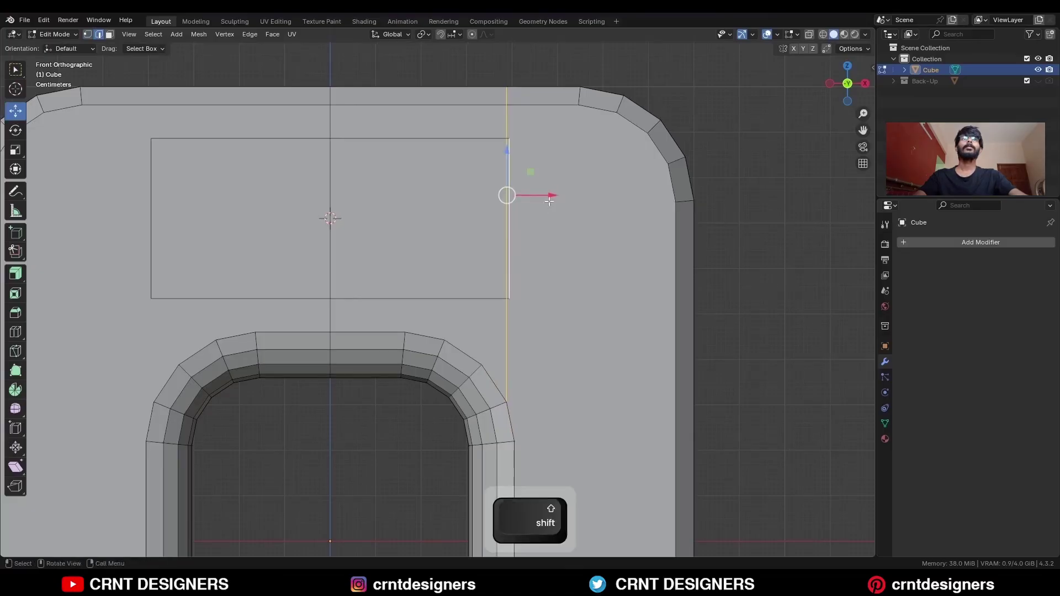
left_click_drag(549, 201, 558, 192, "shift")
Merge the rectangle's lower and upper right corner vertices onto the adjacent cut vertices with At Last
key("1")
scroll(465, 134, "up", 1)
left_click(526, 331)
left_click(523, 331, "shift")
key("m")
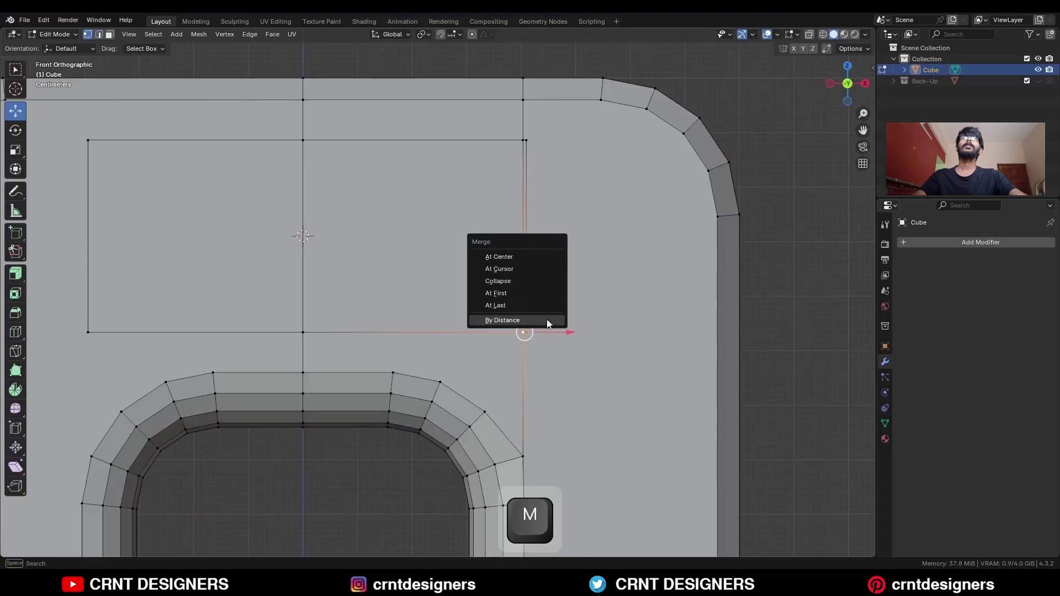
left_click(547, 307)
left_click(530, 138)
left_click(509, 150, "shift")
key("m")
left_click(509, 152)
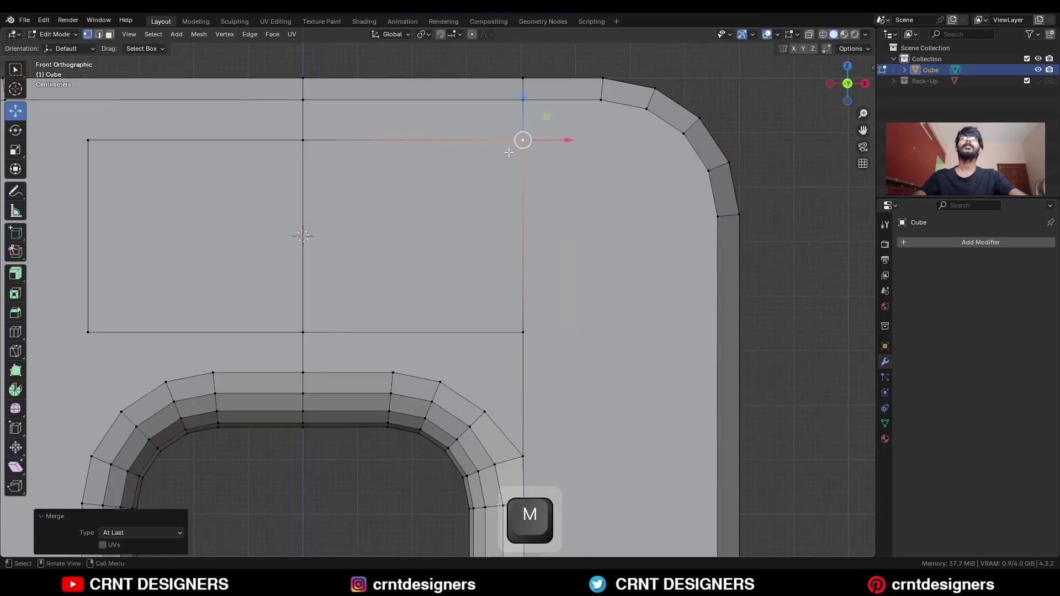
Knife a horizontal cut from the rectangle's lower right corner to the body's outer side edge
left_click(411, 195)
scroll(411, 195, "down", 3)
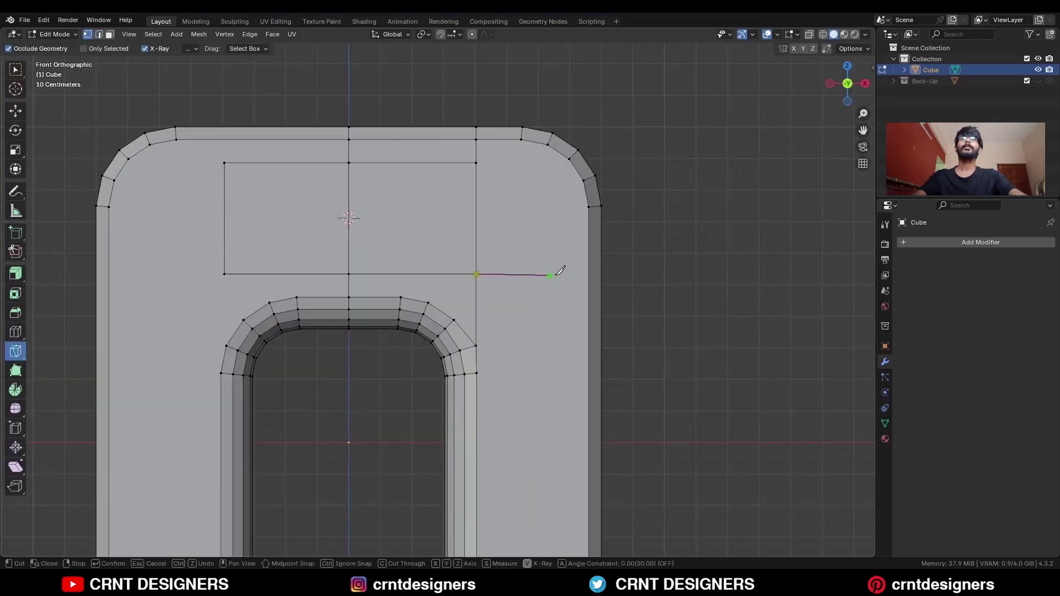
left_click(633, 274)
key("space")
key("w")
Inset the upper and lower front faces of the right leg together by about 0.07 m
key("3")
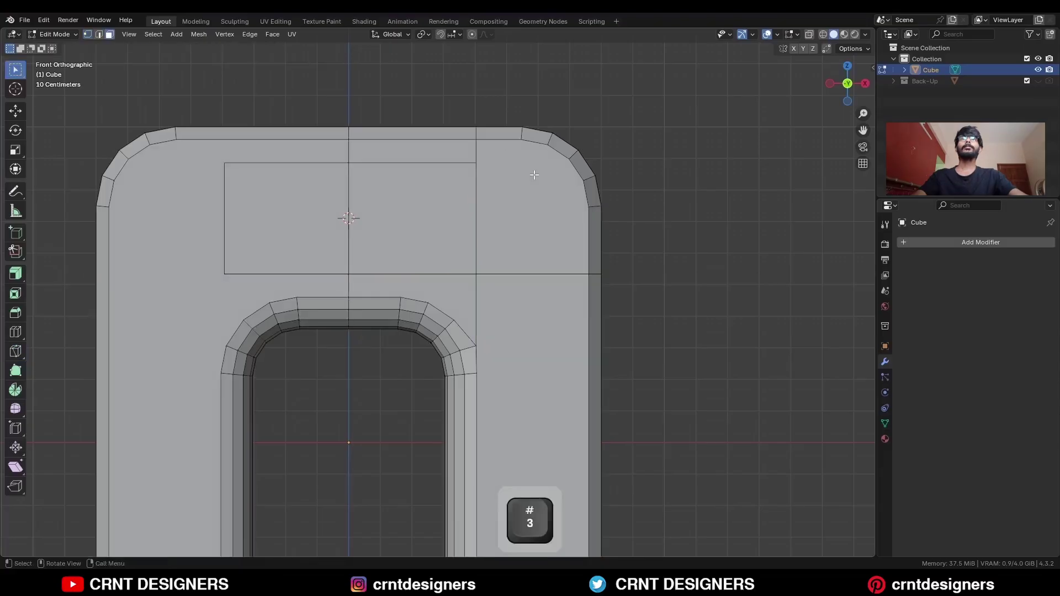
left_click(533, 175)
left_click(552, 303, "shift")
middle_click_drag(606, 201, 616, 29, "shift")
scroll(639, 444, "down", 2)
middle_click_drag(627, 395, 623, 454, "shift")
key("i")
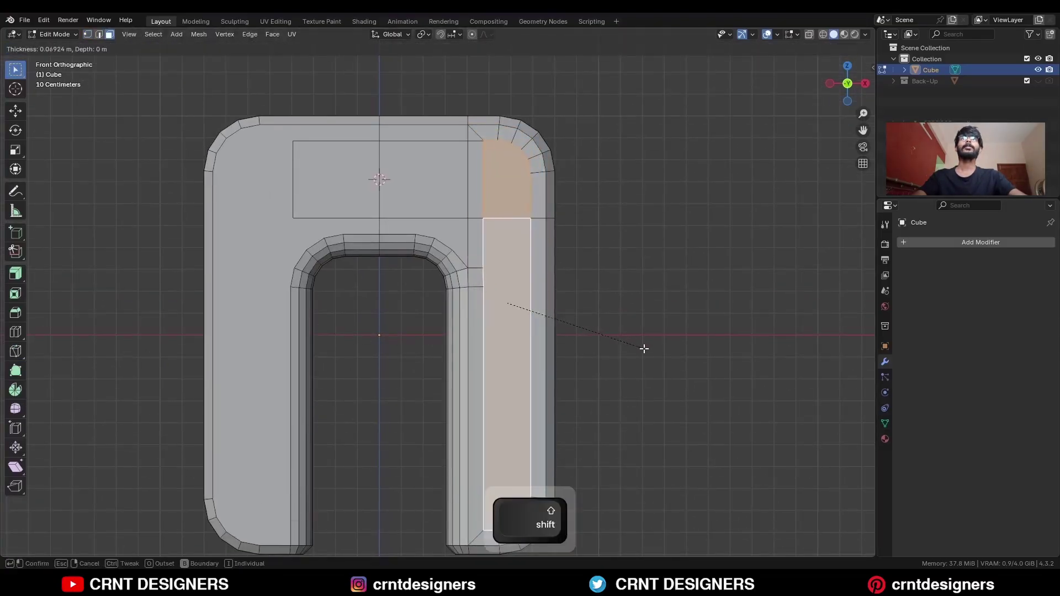
left_click(636, 351)
Dissolve the inset's inner vertical edge and diagonal corner edge beside the rectangle, in the right leg's upper part
middle_click_drag(624, 389, 624, 329, "shift")
scroll(486, 101, "up", 5)
middle_click_drag(486, 101, 478, 332, "shift")
left_click(467, 331)
key("1")
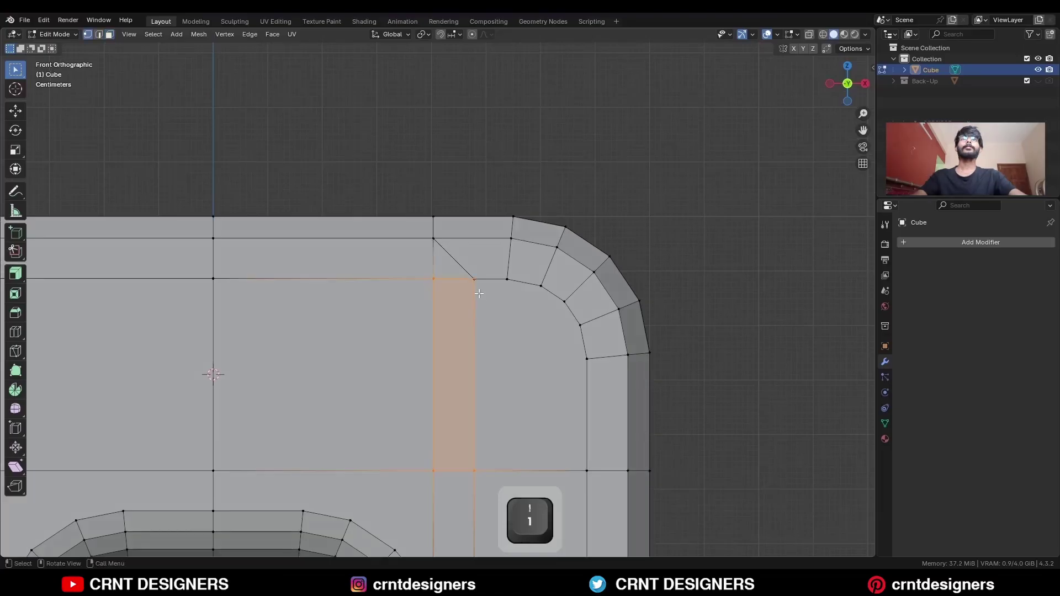
left_click(476, 286)
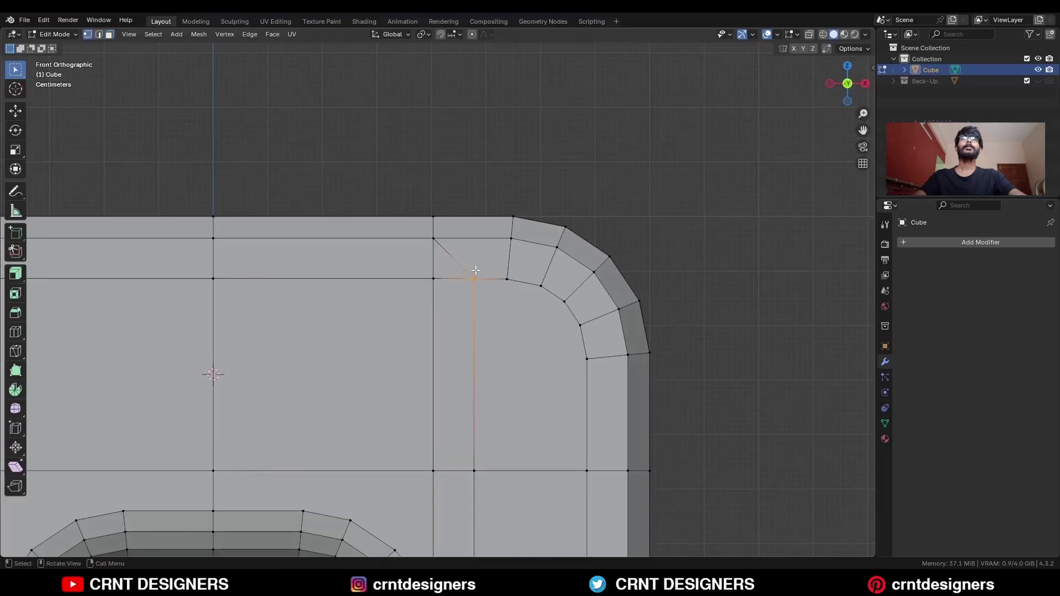
key("m")
left_click(475, 270)
key("2")
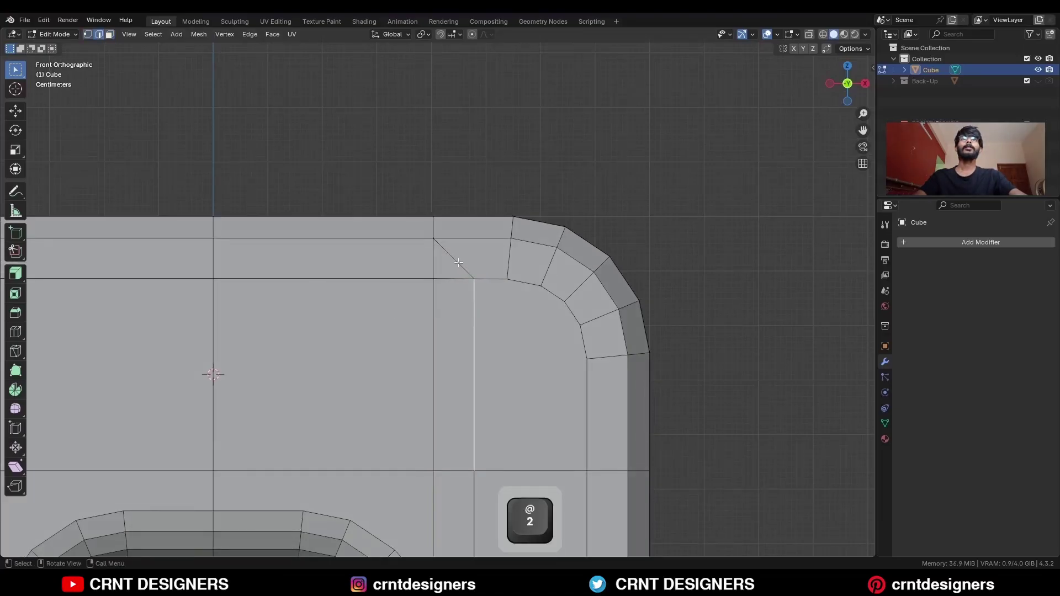
key("ctrl+x")
Knife a horizontal cut across the opening's rim at the foot of the right leg, level with the inset's lower edge
key("Home")
left_click(16, 351)
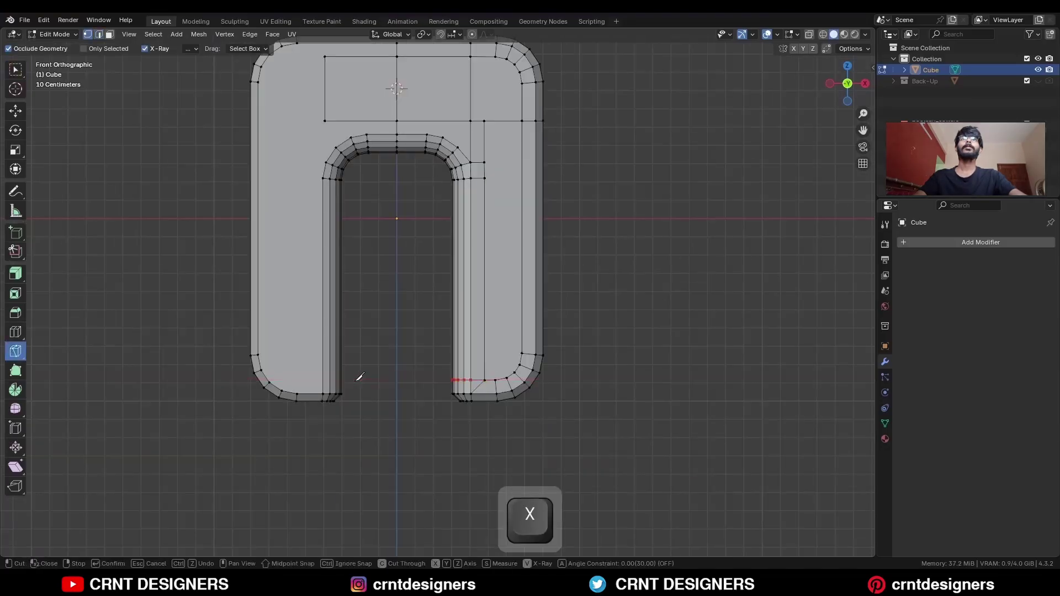
key("space")
Dissolve the remaining inner vertical inset edges of the right leg and the diagonal edge at its bottom corner
scroll(525, 367, "up", 3)
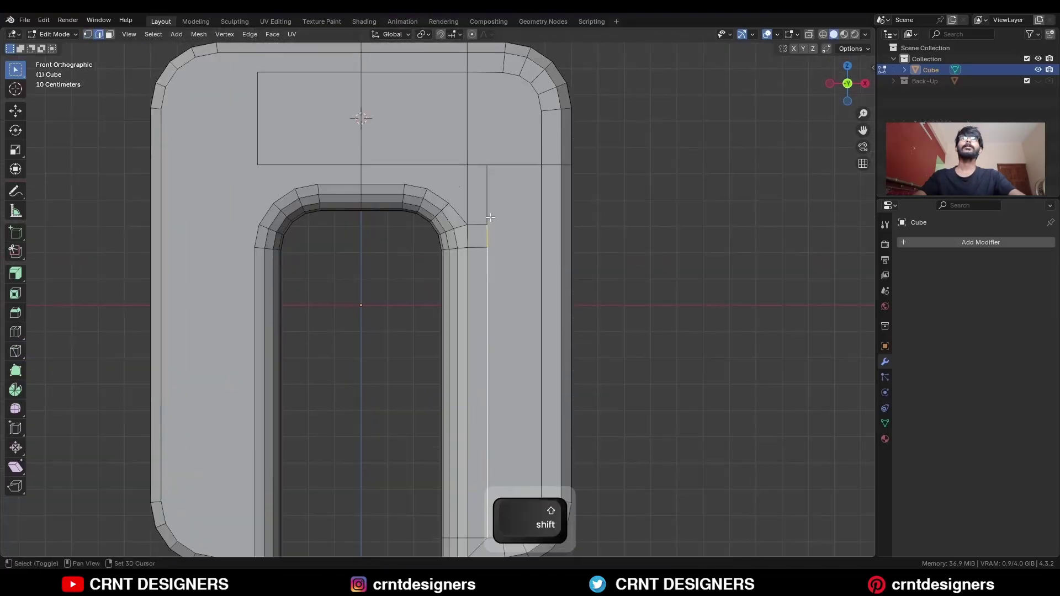
left_click(488, 216, "shift")
key("ctrl+x")
mouse_move(535, 278)
middle_mouse_down("ctrl")
mouse_move(535, 342)
mouse_move(532, 253)
mouse_move(556, 288)
mouse_move(554, 274)
middle_mouse_up("ctrl")
scroll(499, 336, "up", 1)
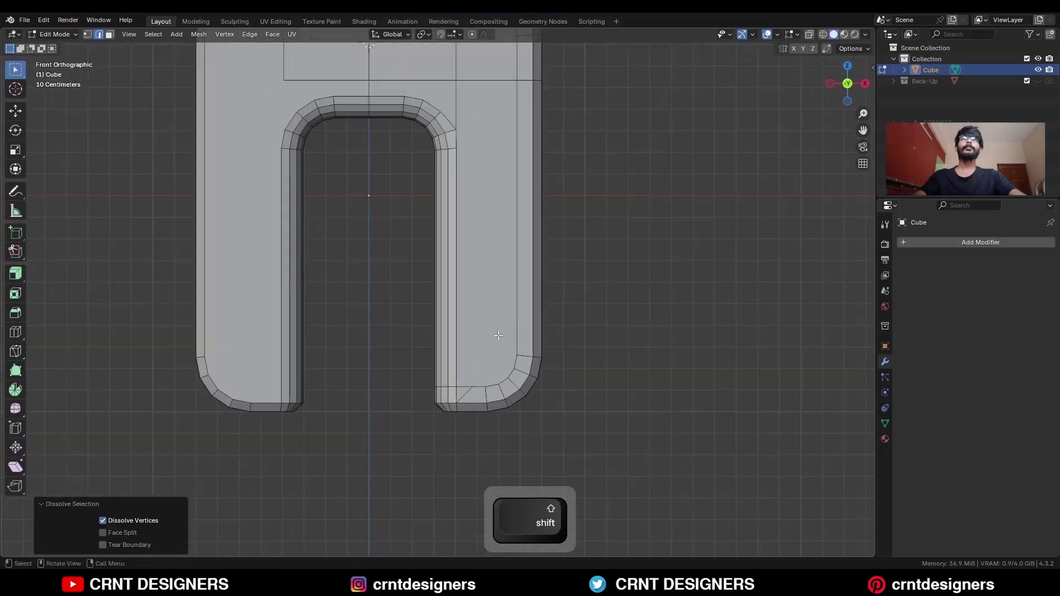
left_click(467, 391)
key("ctrl+x")
middle_click_drag(552, 222, 549, 343, "shift")
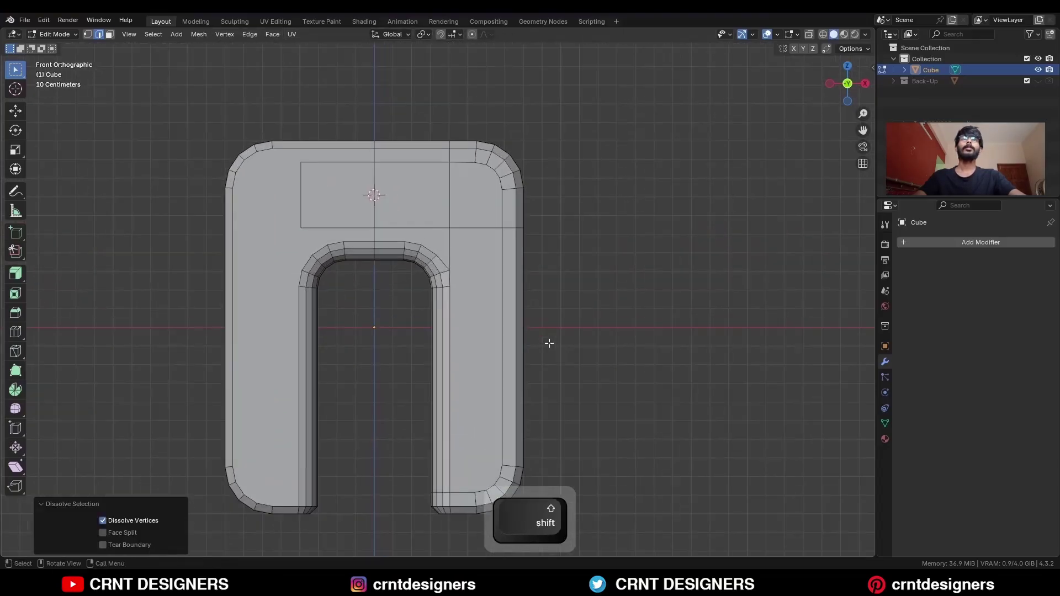
Inset the two halves of the front rectangle above the opening as one region
key("shift+3")
middle_click_drag(469, 227, 483, 280, "shift")
key("3")
left_click(425, 248)
mouse_move(400, 239)
middle_mouse_down("shift")
mouse_move(407, 249)
mouse_move(390, 238)
middle_mouse_up("shift")
left_click(348, 243, "shift")
left_click(414, 243, "shift")
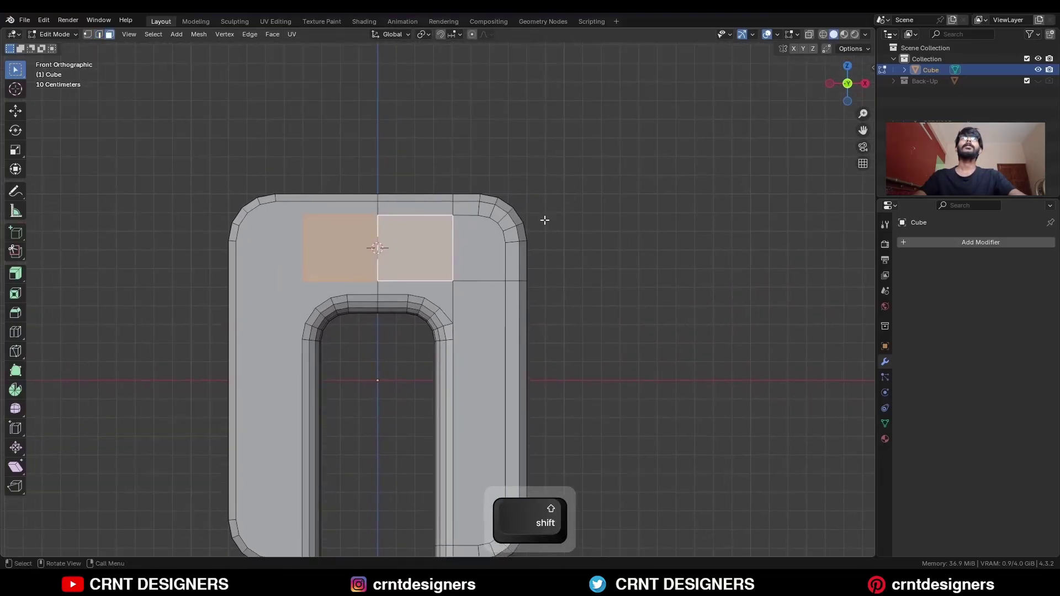
key("i")
left_click(532, 222)
Inset the two panel faces of the right leg by about 0.03 m
left_click(480, 354)
left_click(479, 254, "shift")
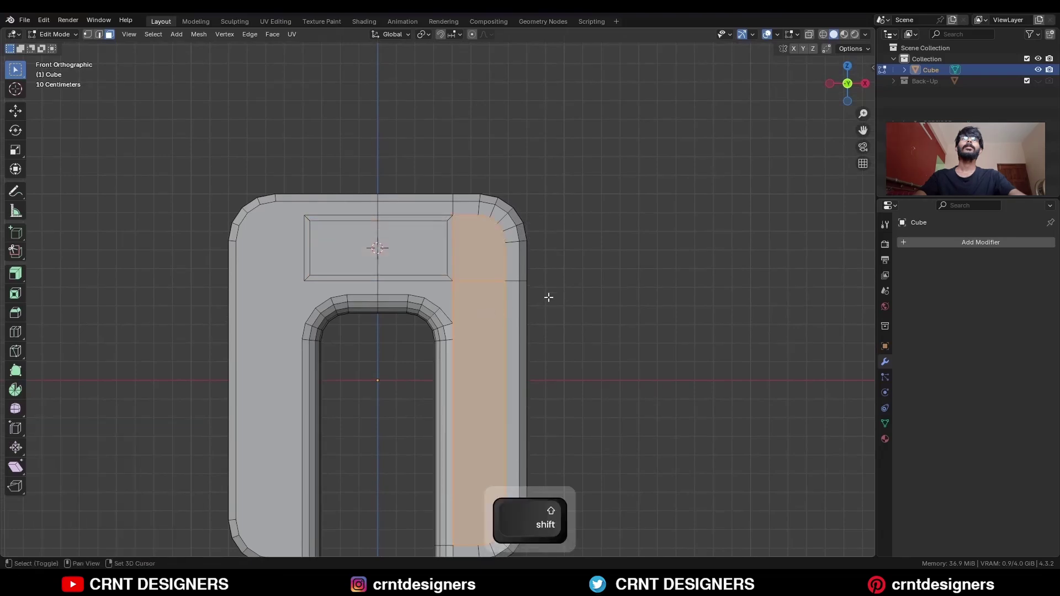
middle_click_drag(635, 263, 629, 233, "shift")
key("i")
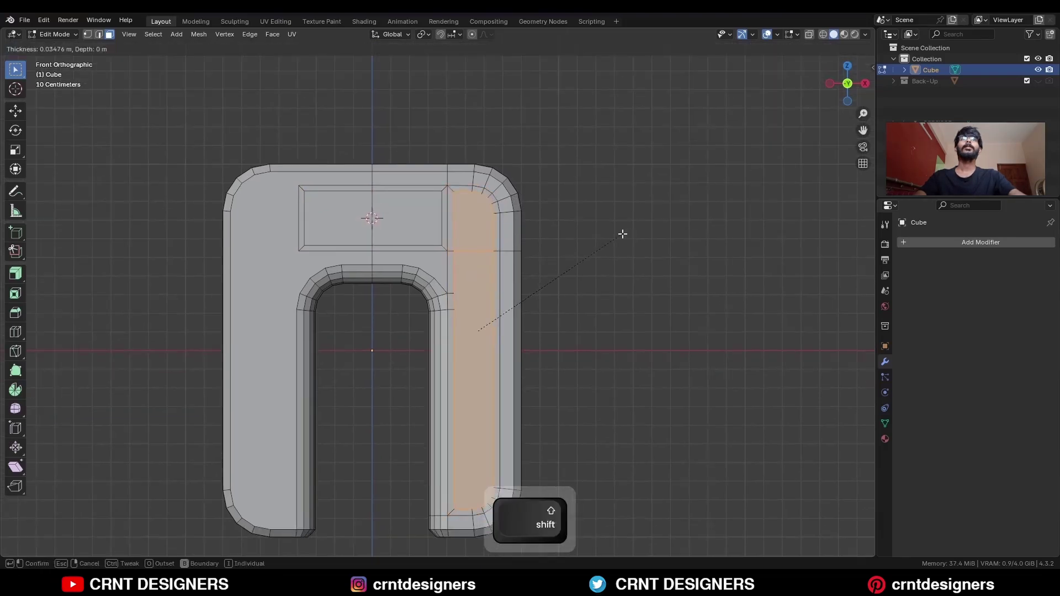
left_click(623, 234)
left_click(127, 483)
left_click_drag(143, 484, 117, 472)
type("3")
left_click(85, 478)
left_click(637, 284)
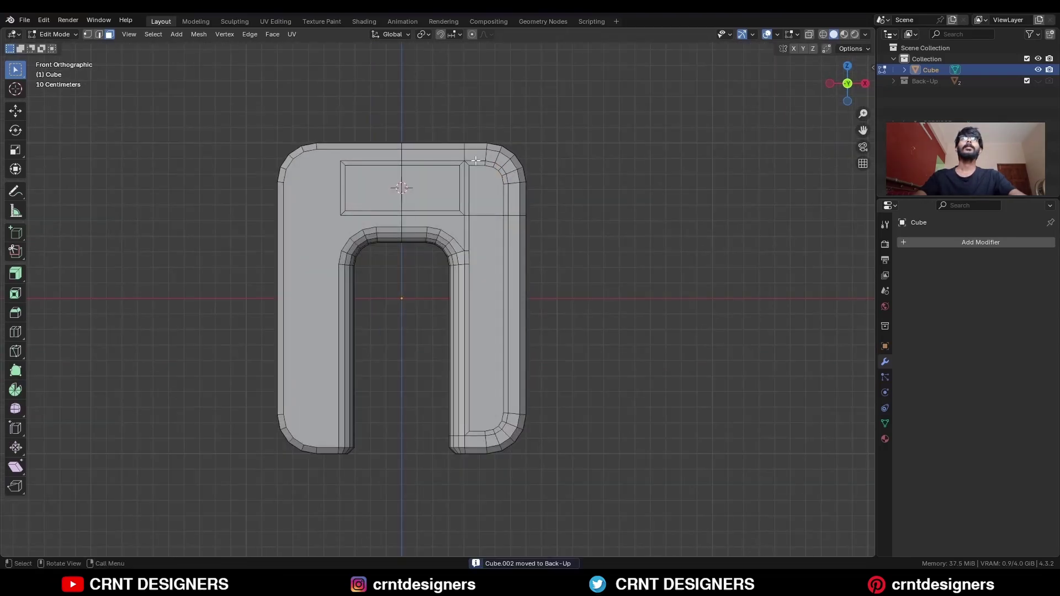
Extrude the inset rectangle and right leg panel faces outward from the body's front
left_click(376, 187)
left_click(415, 193, "shift")
left_click_drag(475, 227, 477, 230, "shift")
middle_click_drag(477, 230, 394, 287)
left_click(15, 112)
scroll(439, 252, "up", 2)
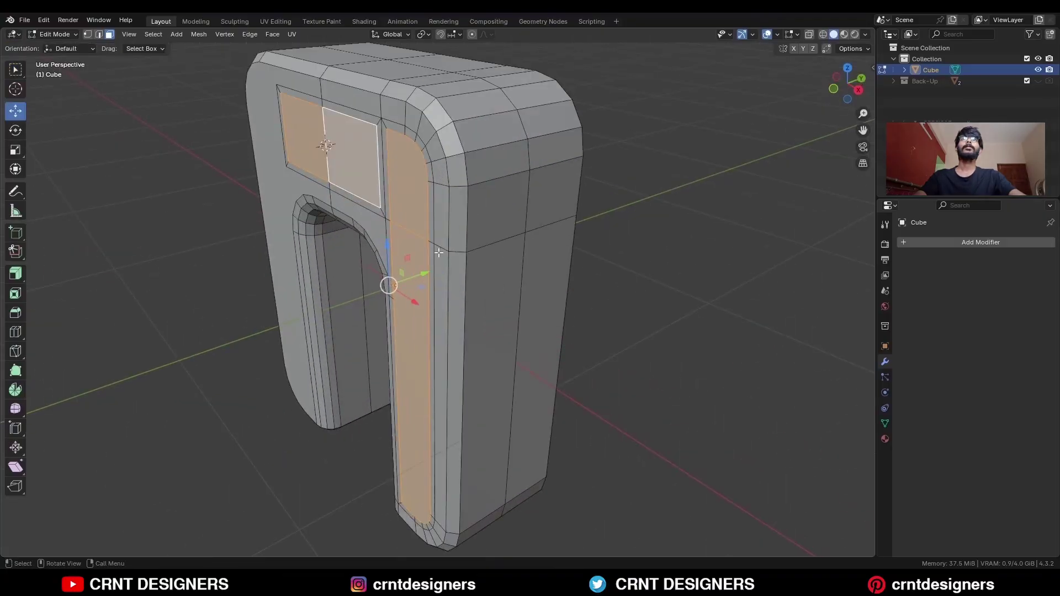
key("e")
key("Escape")
Bevel the base edges around the raised front panels with 4 segments and a width of about 0.033 m
middle_click_drag(439, 253, 448, 212)
key("2")
left_click(483, 215, "alt+shift")
mouse_move(562, 217)
middle_mouse_down()
mouse_move(519, 191)
mouse_move(566, 225)
middle_mouse_up()
scroll(565, 225, "up", 3)
key("ctrl+b")
scroll(627, 220, "up", 3)
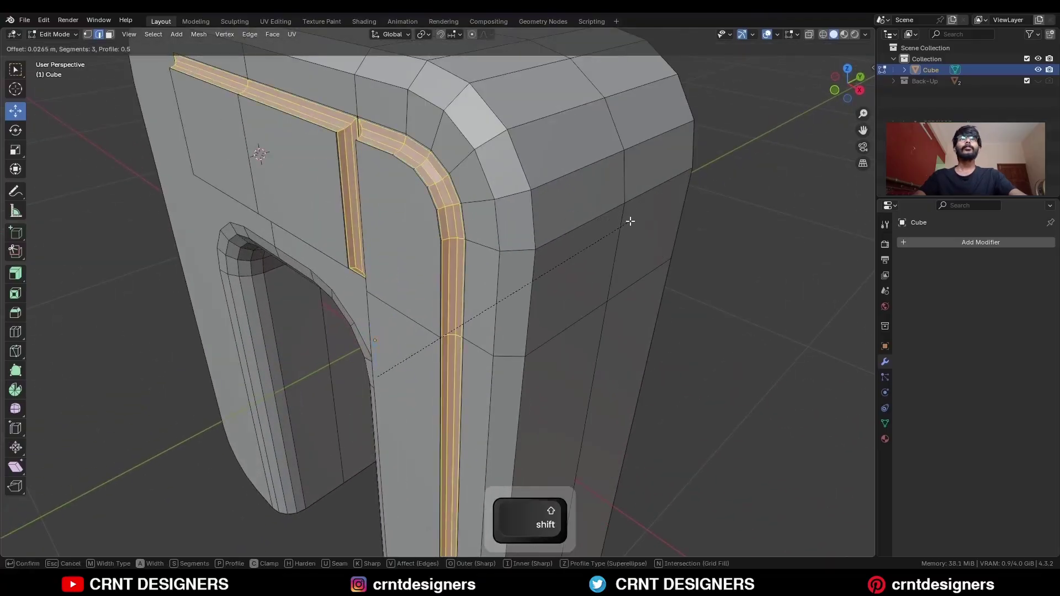
left_click(605, 234)
Dissolve the surplus bevel edge loops around the rectangular panel and the right leg panel
key("2")
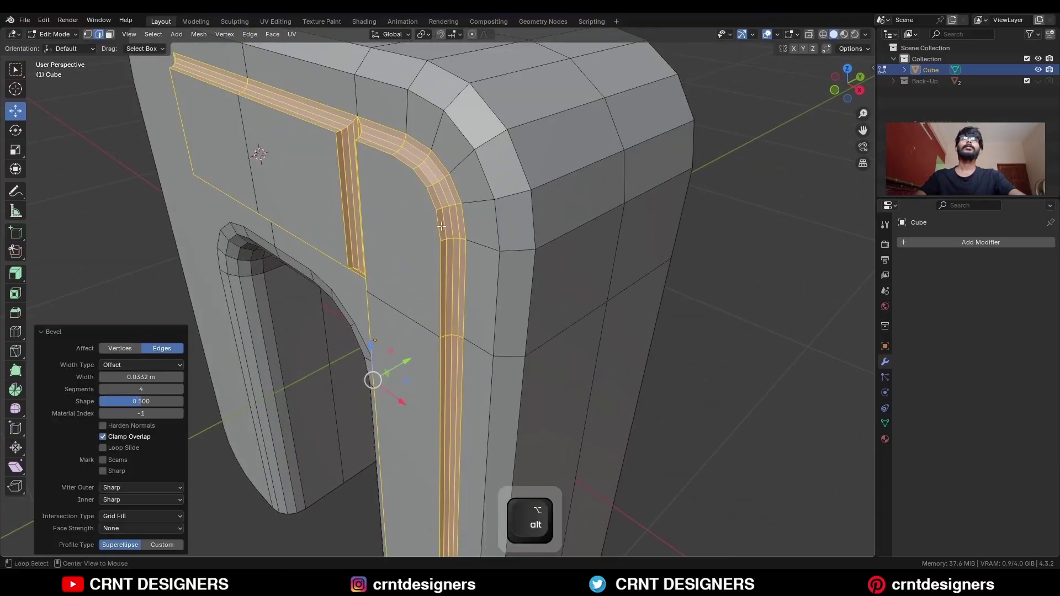
left_click(441, 227, "alt")
key("ctrl+x")
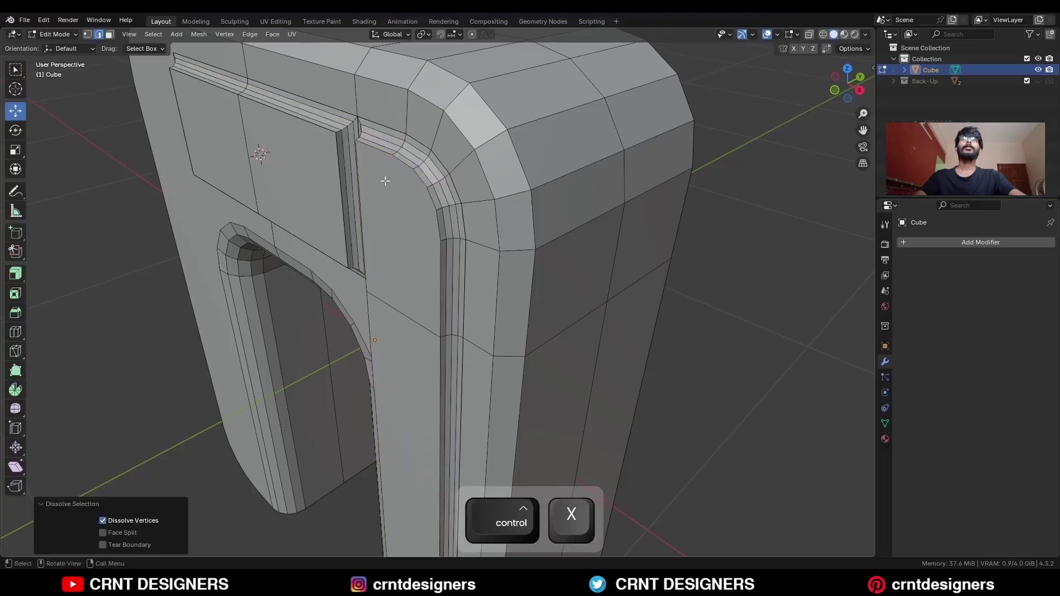
left_click(448, 164, "alt")
key("ctrl+x")
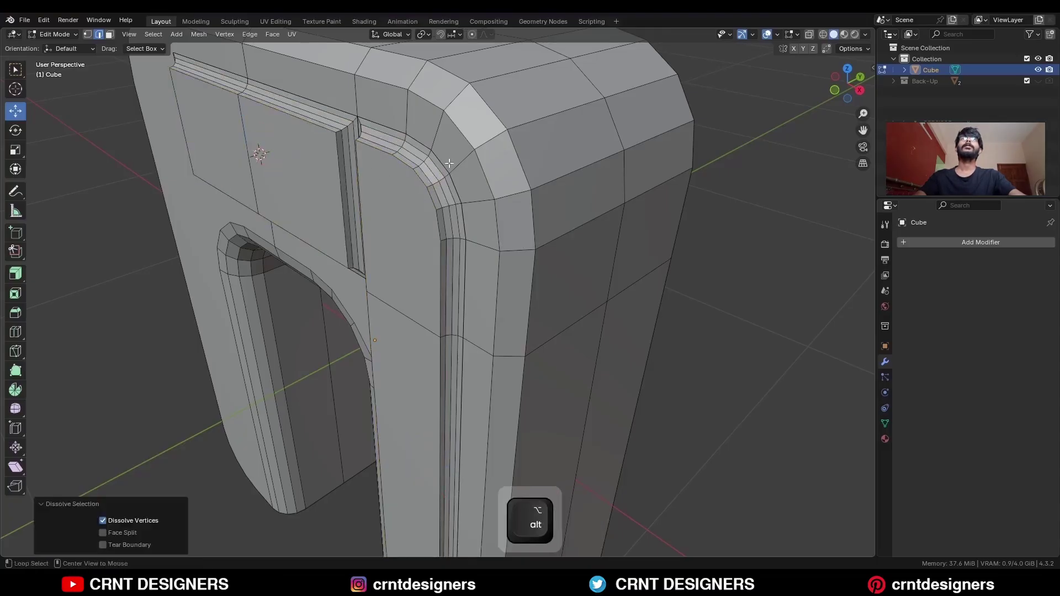
left_click(445, 166, "alt")
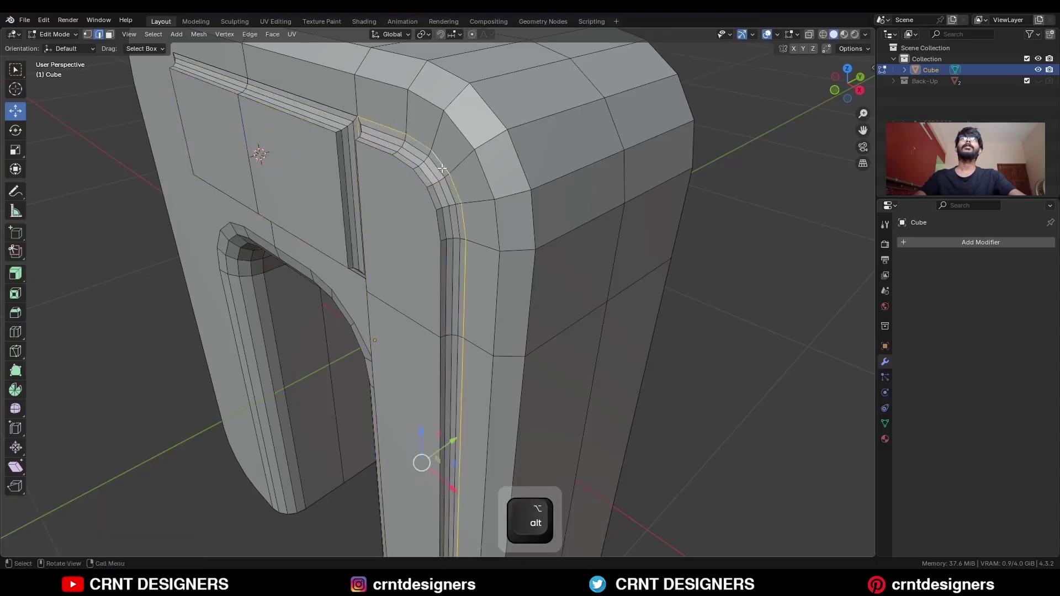
key("ctrl+x")
left_click(349, 125, "alt")
key("ctrl+x")
scroll(502, 251, "down", 5)
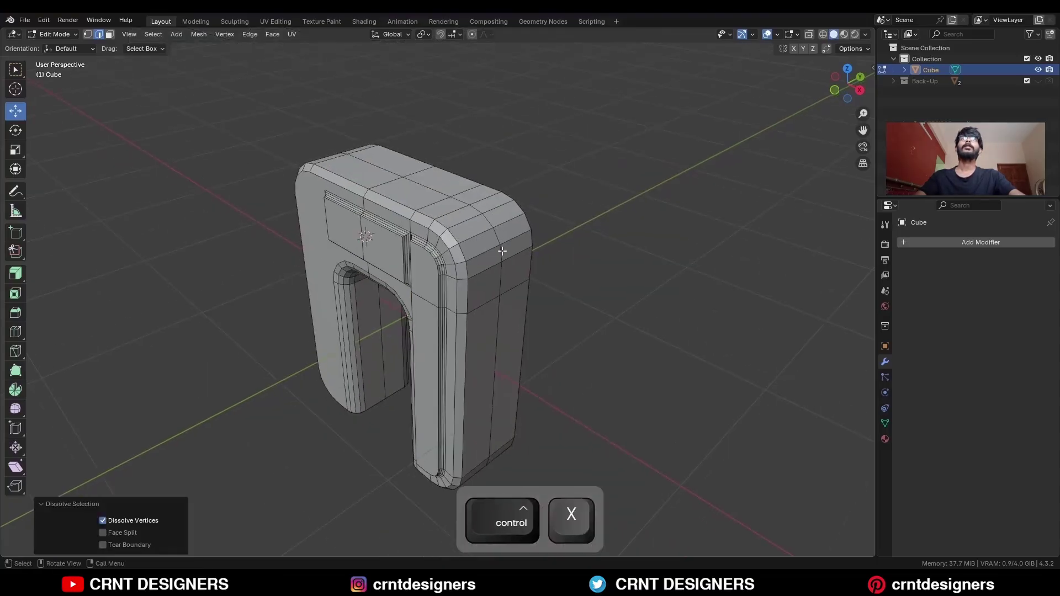
Leave Edit Mode and add a level 2 Subdivision modifier to the arch body
key("Tab")
middle_click_drag(501, 251, 563, 267)
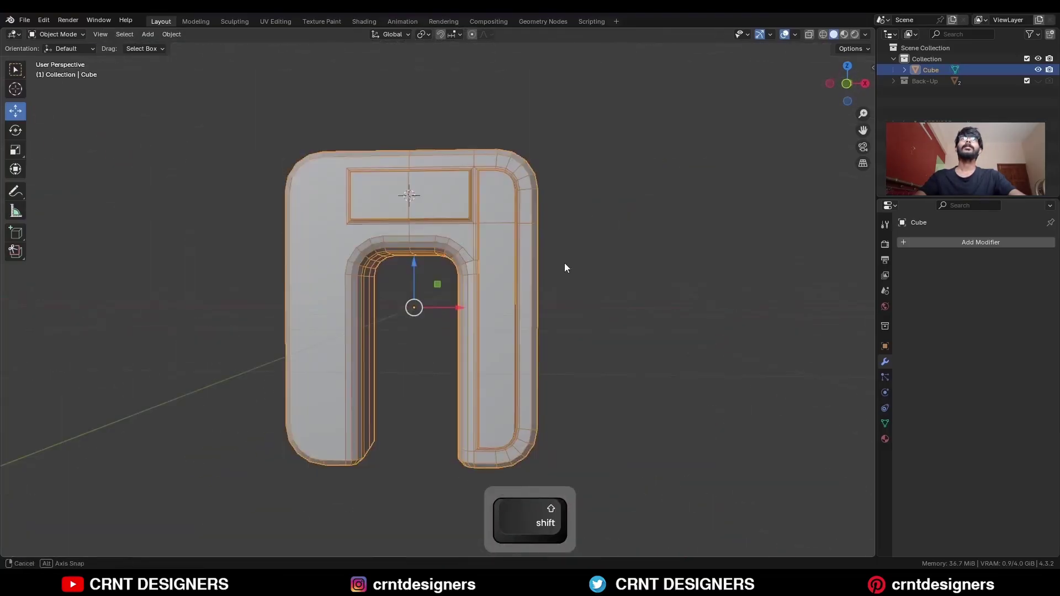
key("ctrl+2")
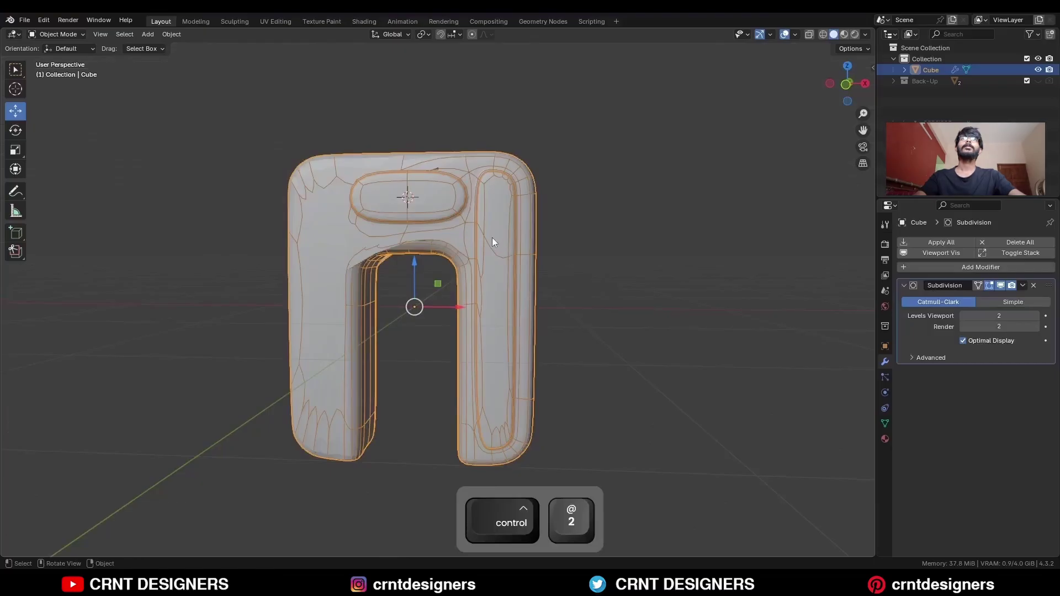
Symmetrize the whole mesh to copy the right leg's panel onto the left leg
key("Tab")
middle_click_drag(492, 238, 537, 266)
key("a")
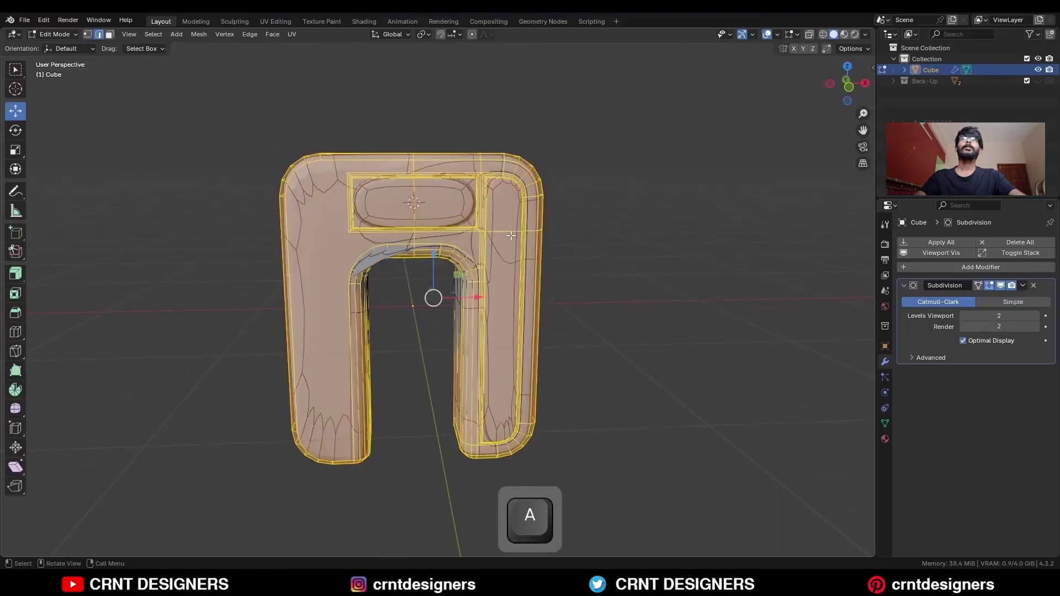
left_click(198, 35)
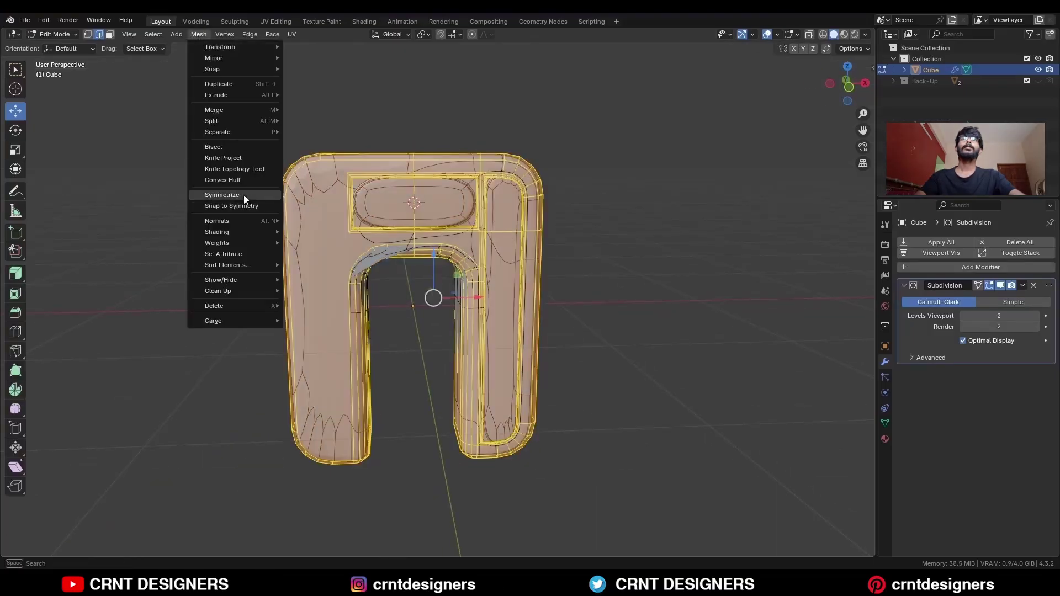
left_click(244, 199)
left_click(688, 258)
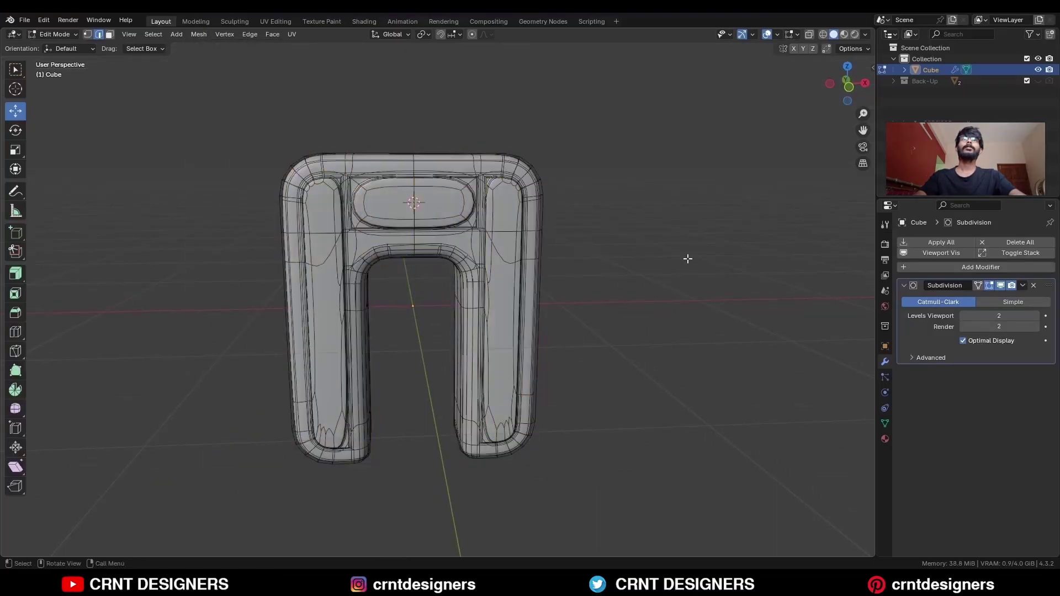
Turn off the Subdivision modifier's display in Edit Mode to work on the plain mesh cage
left_click(989, 286)
middle_click_drag(507, 271, 475, 279)
key("Tab")
scroll(512, 251, "up", 3)
key("Tab")
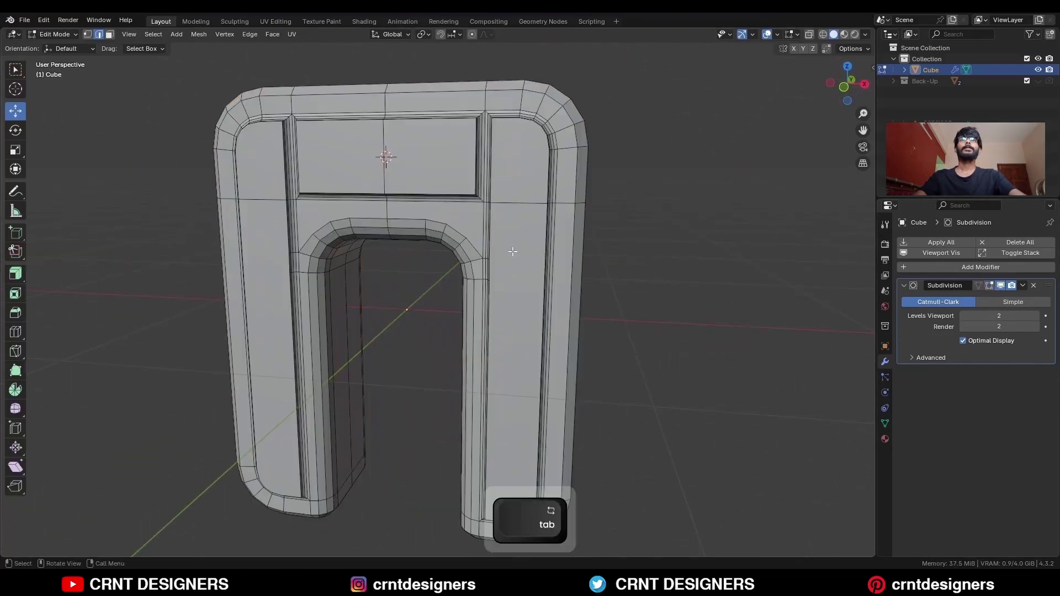
Knife-cut vertical edges from the vertices of the arch's right rounded corner up through the block's top edge
key("1")
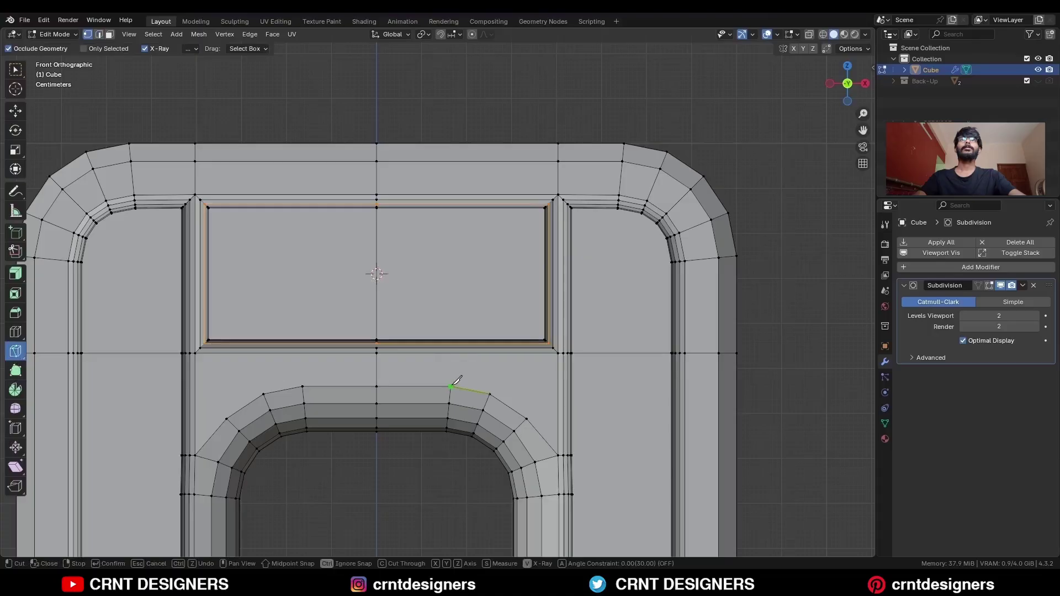
key("z")
left_click(451, 110)
key("space")
left_click(490, 394)
key("c")
key("z")
left_click(475, 104)
key("space")
Knife-cut two horizontal edges from the arch's right-side vertices across the right leg to its outer side
middle_click_drag(527, 418, 495, 349, "shift")
left_click(678, 390)
key("space")
scroll(526, 429, "up", 2)
middle_click_drag(526, 429, 488, 405, "shift")
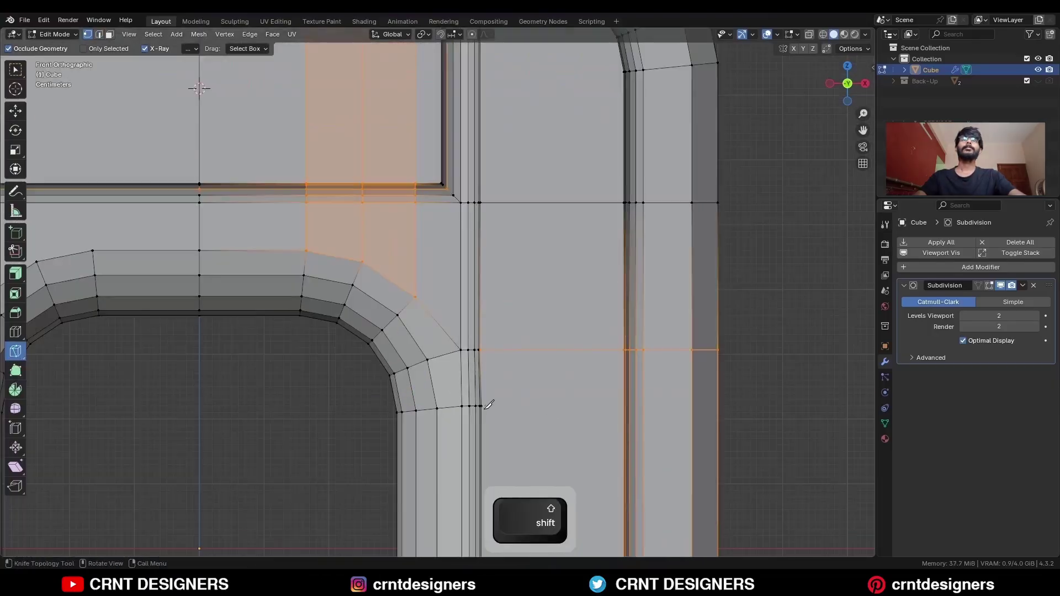
left_click(486, 406)
key("x")
left_click(786, 402)
key("space")
Knife-cut vertical edges down the full length of the right leg panel between its rounded top and bottom corner vertices
scroll(454, 143, "down", 6)
left_click(486, 93)
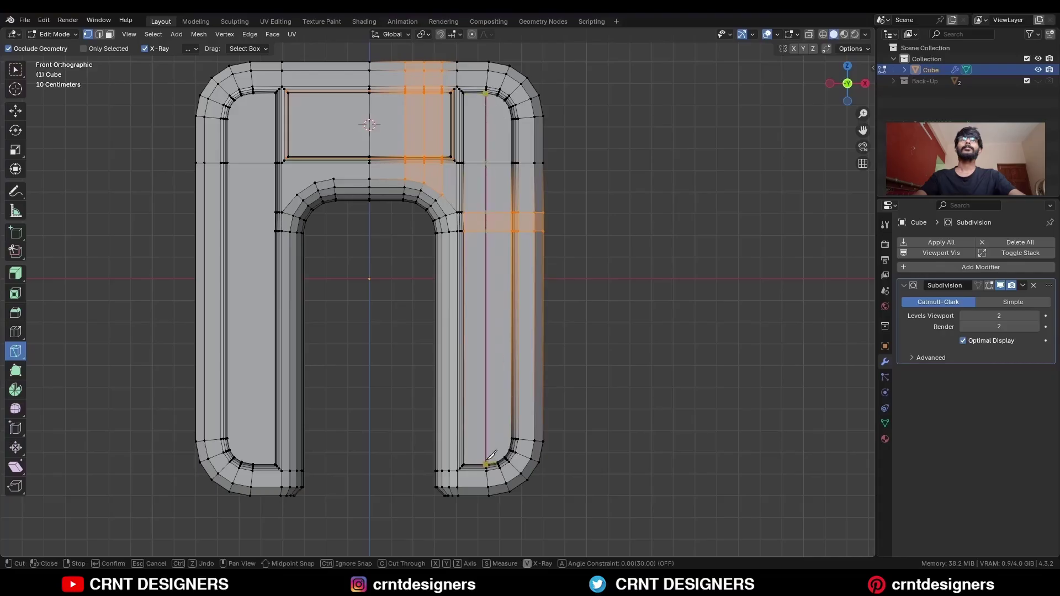
middle_click_drag(526, 304, 520, 404, "shift")
scroll(520, 404, "up", 1)
left_click(502, 174)
scroll(499, 348, "down", 2)
left_click(482, 516)
key("space")
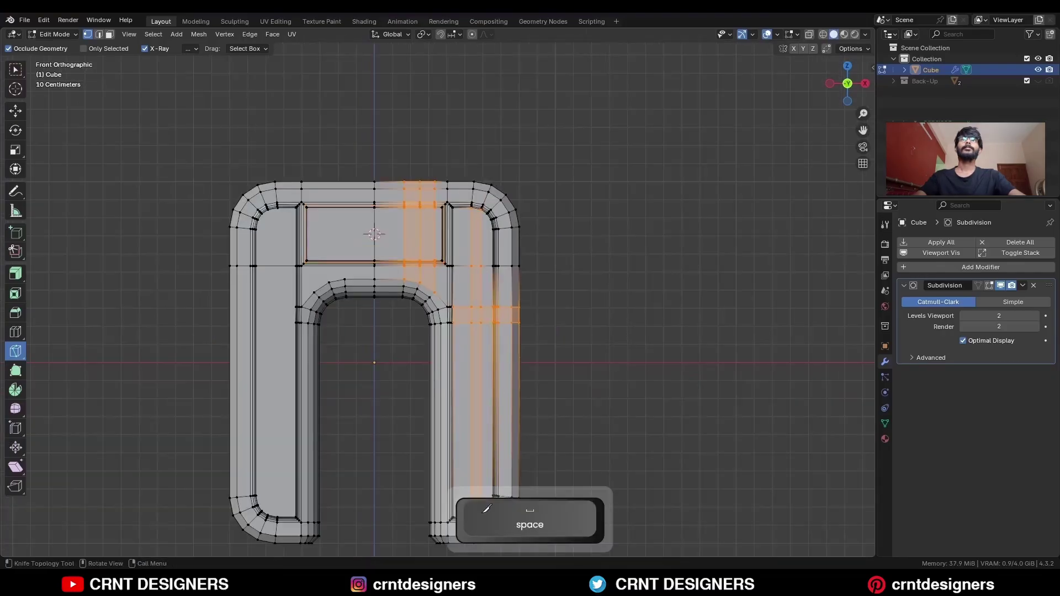
Knife-cut two horizontal edges from the right leg panel's rounded top corner vertices to the body's centre line
scroll(540, 202, "up", 3)
middle_click_drag(540, 202, 537, 304, "shift")
scroll(534, 309, "up", 1)
left_click(551, 285)
key("x")
left_click(302, 286)
key("space")
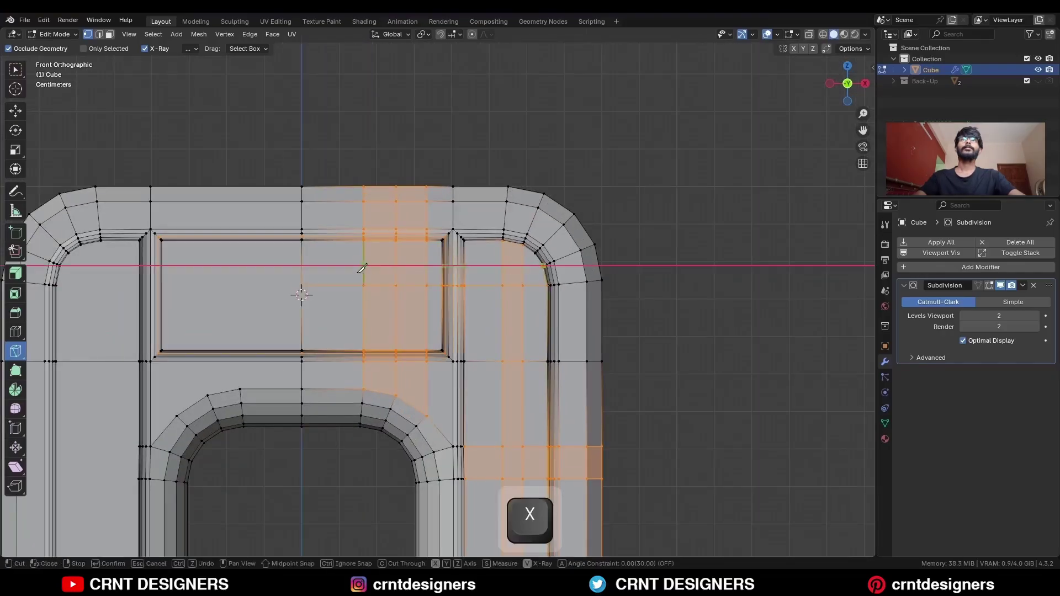
left_click(301, 265)
key("space")
Add a centred two-cut loop cut across the body's upper right half, below the new horizontal cuts
middle_click_drag(309, 271, 363, 195, "shift")
key("ctrl+r")
scroll(499, 236, "up", 1)
left_click(499, 236)
right_click(585, 253)
Knife-cut two horizontal edges from the right leg panel's rounded bottom corner vertices to the leg's inner side
scroll(618, 331, "down", 2)
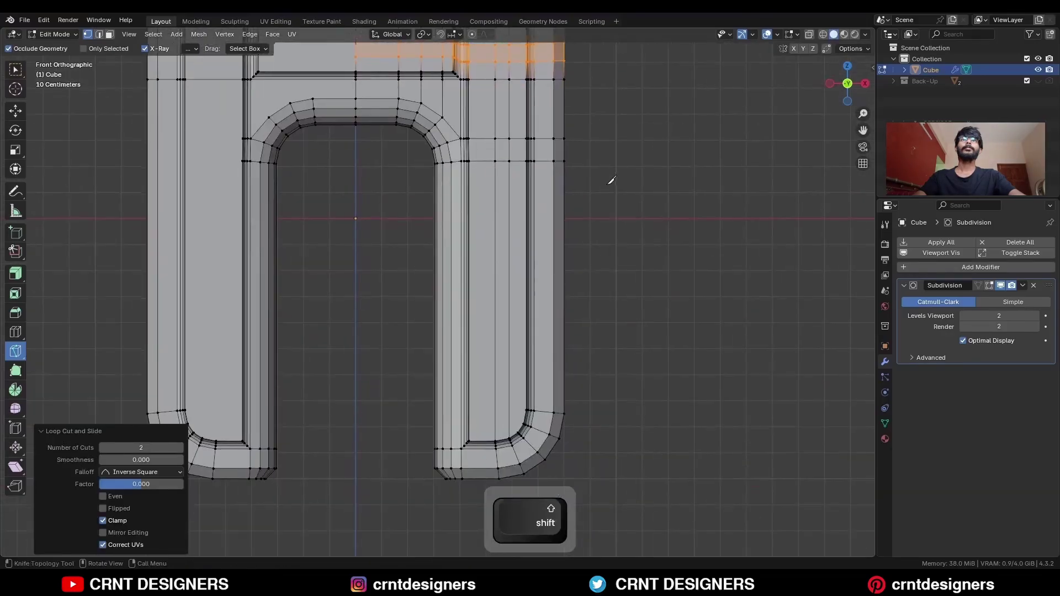
left_click(525, 409)
scroll(528, 404, "up", 2)
middle_click_drag(528, 404, 543, 341, "shift")
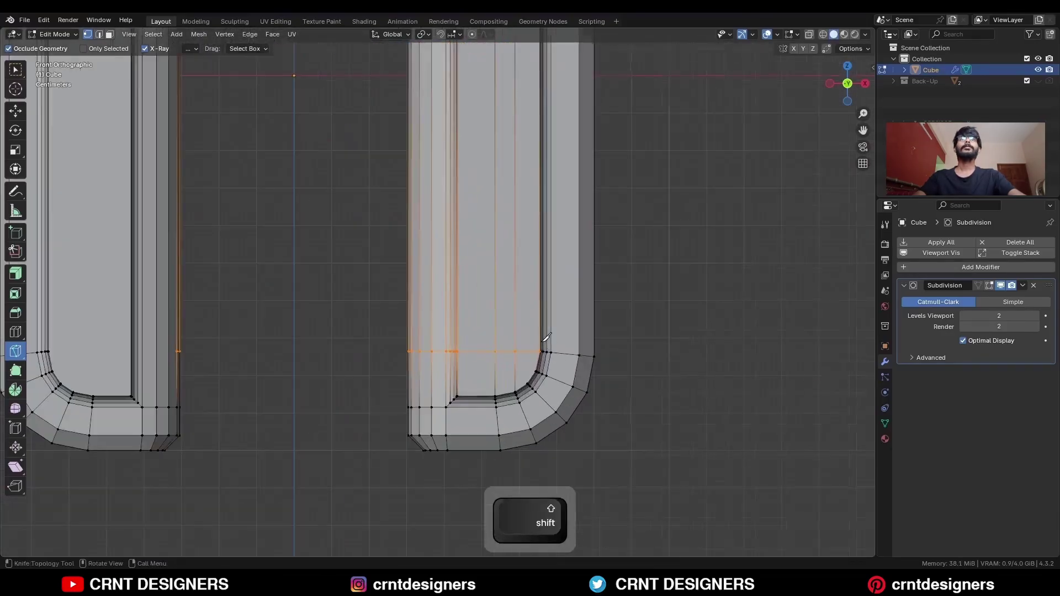
left_click(536, 370)
key("x")
left_click(267, 374)
key("space")
scroll(459, 338, "down", 3)
middle_click_drag(459, 339, 467, 483, "shift")
Add an edge loop near the lower end of the right leg and flatten it by scaling Z to 0
key("w")
key("ctrl+r")
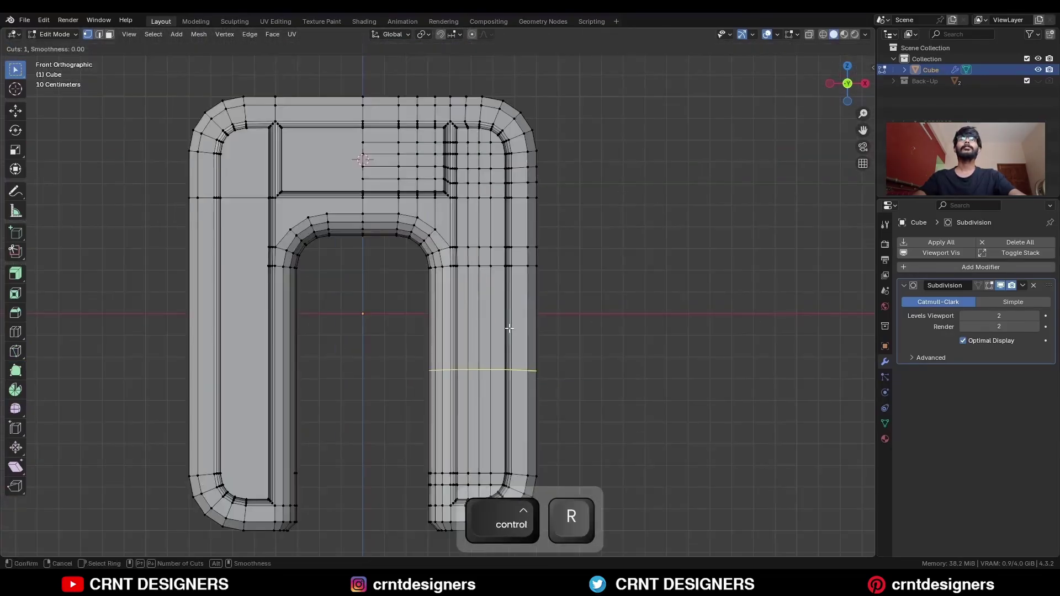
left_click(509, 329)
left_click(510, 407)
middle_click_drag(576, 393, 577, 368, "shift")
key("s")
key("z")
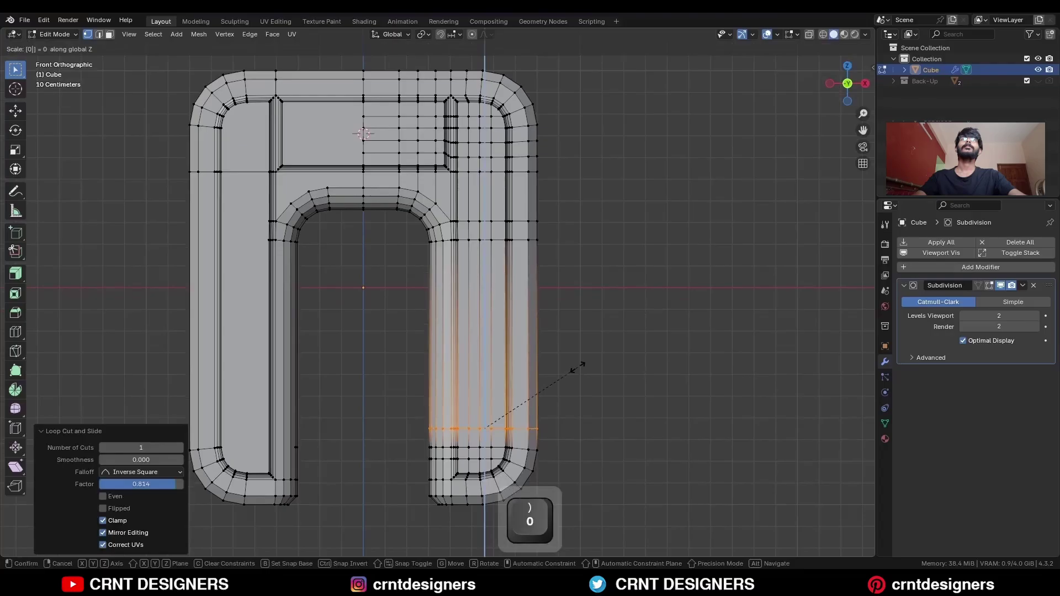
key("Return")
Add an edge loop on the right leg just below the arch curve and flatten it by scaling Z to 0
key("ctrl+r")
left_click(529, 320)
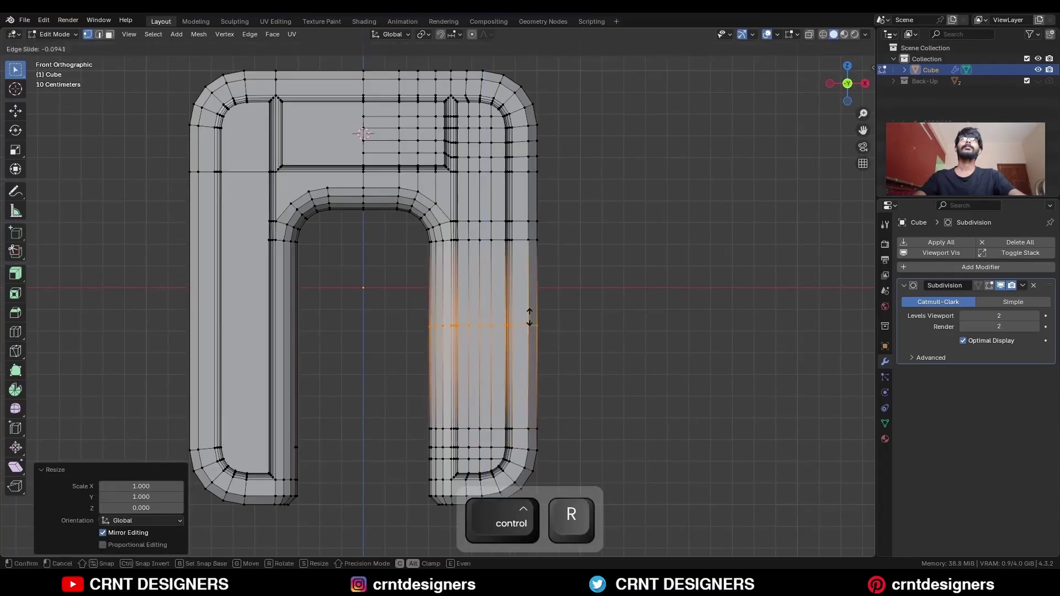
left_click(533, 254)
key("s")
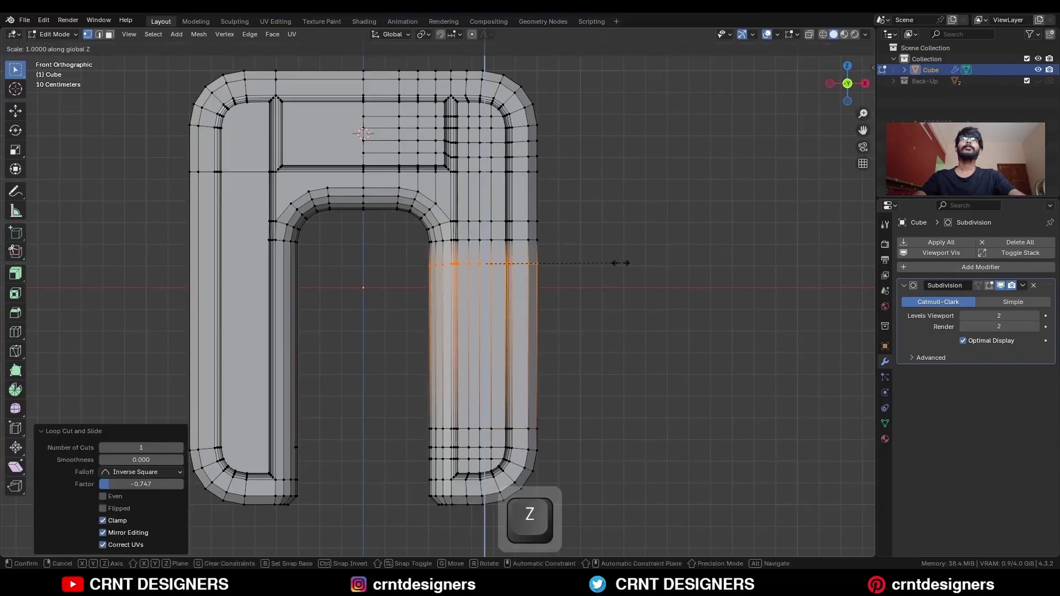
key("Return")
Add three evenly spaced edge loops between the two flattened loops on the right leg
key("ctrl+r")
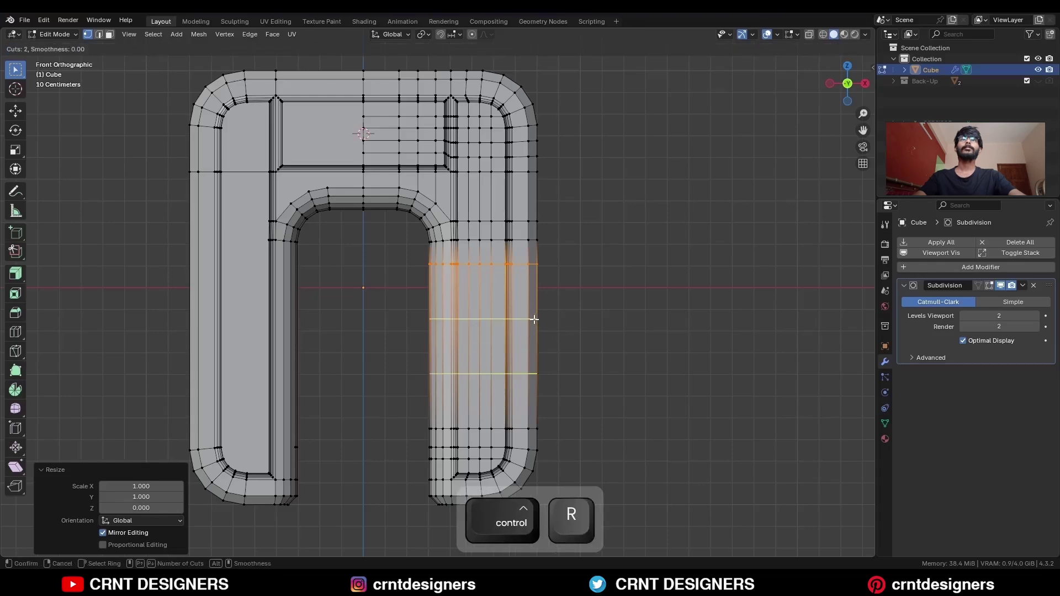
scroll(535, 319, "up", 2)
left_click(534, 319)
left_click(627, 272)
Symmetrize the whole mesh to mirror the right side's new cuts, and preview the smoothed body without overlays
key("a")
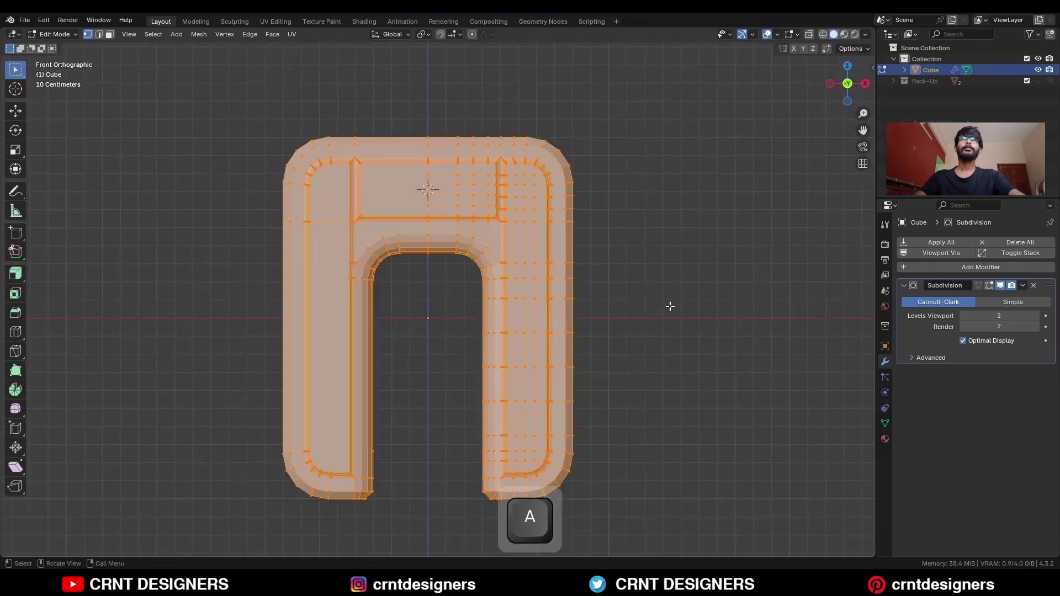
left_click(199, 34)
left_click(242, 194)
key("Tab")
key("alt+shift+z")
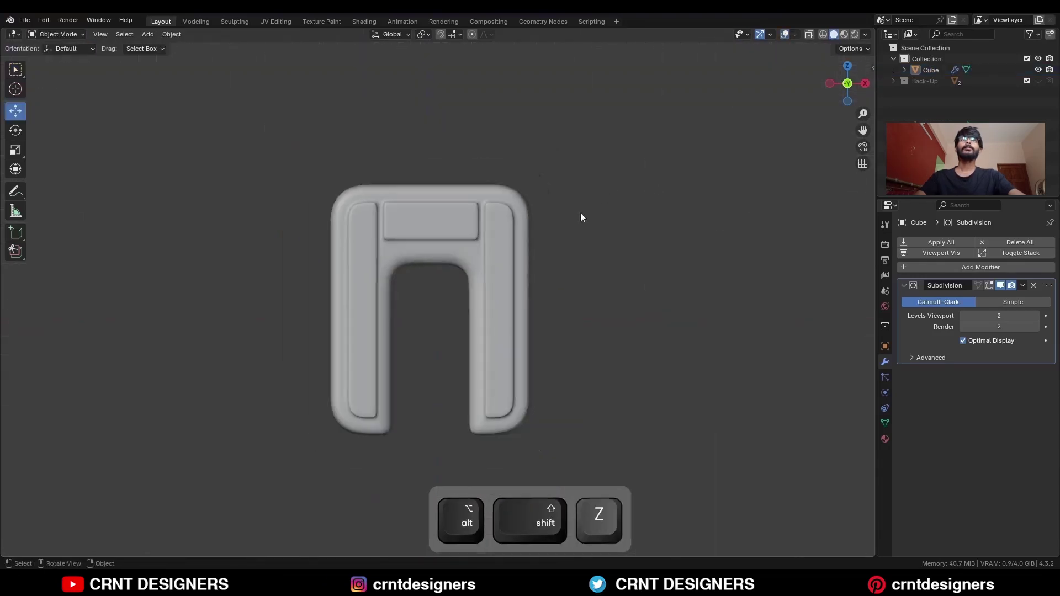
middle_click_drag(581, 213, 534, 260)
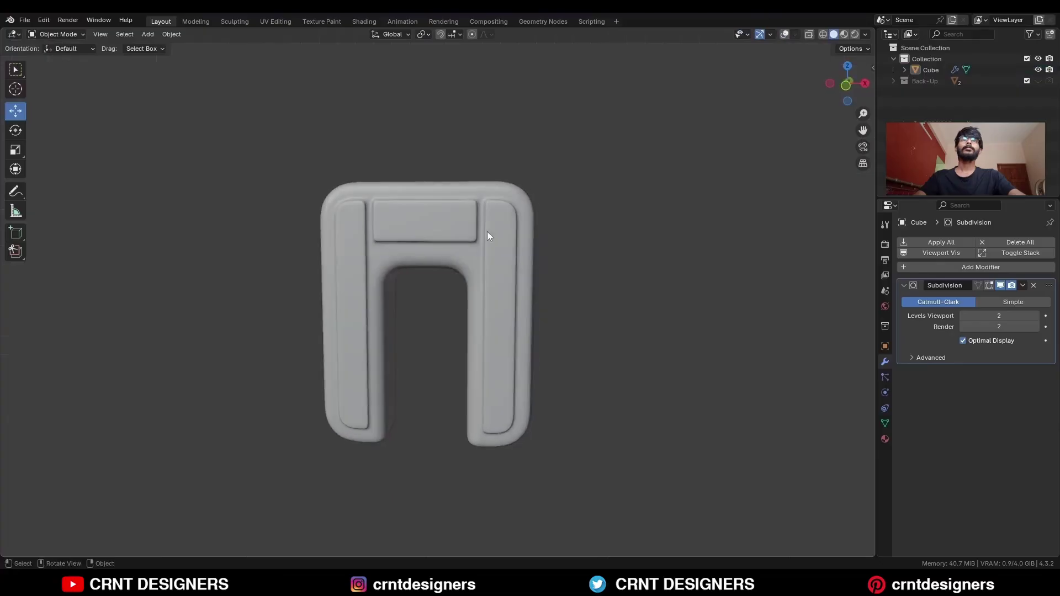
Select all front faces of the right leg's raised panel and inset them slightly
middle_click_drag(599, 351, 539, 125, "shift")
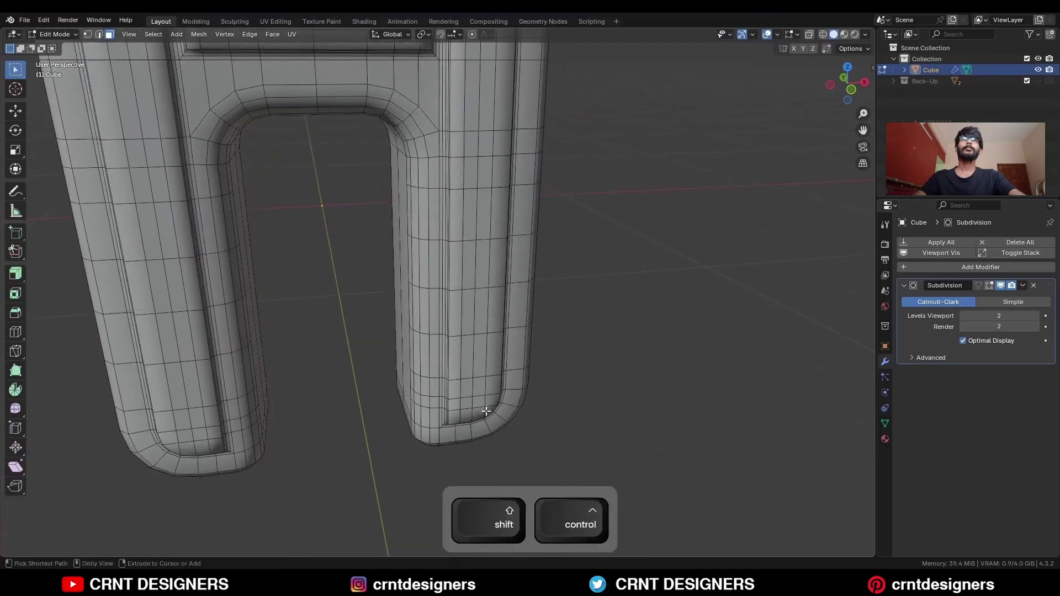
left_click(488, 412, "ctrl+shift")
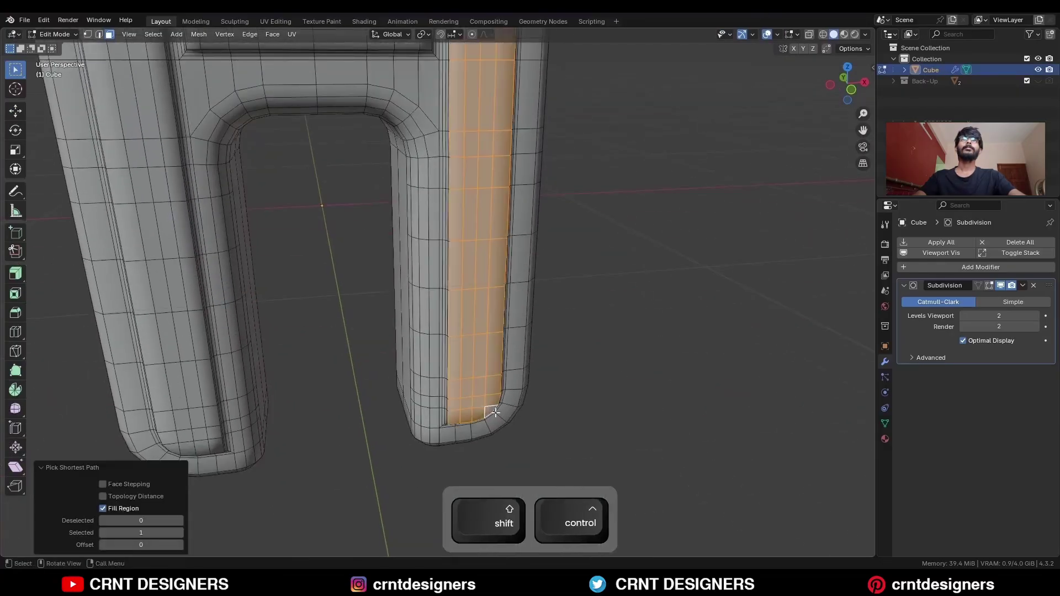
middle_click_drag(490, 415, 644, 289)
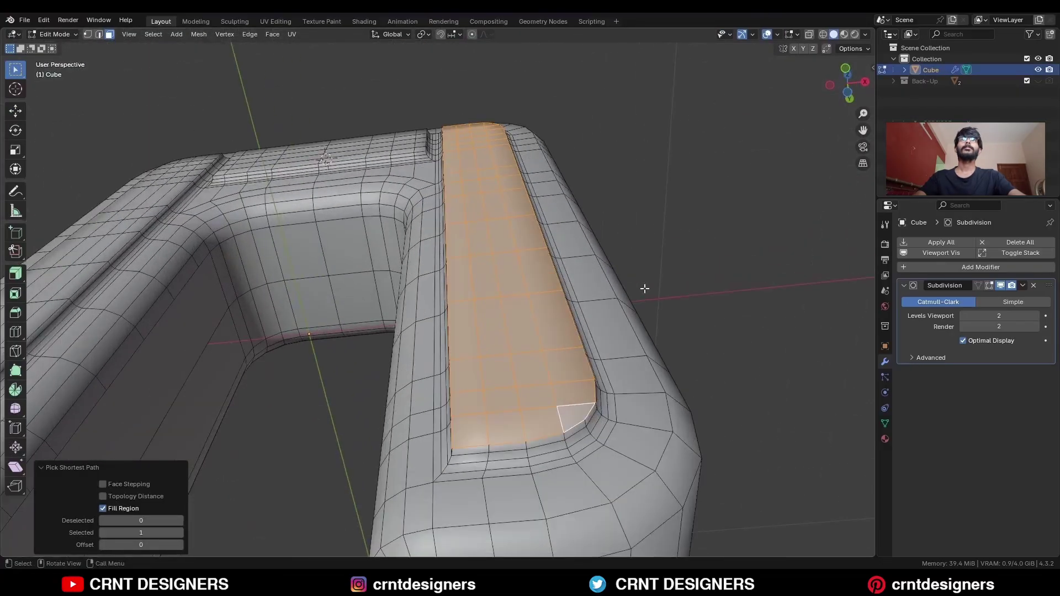
key("i")
left_click(671, 280)
Bevel the right leg panel's outer front edge loop with 1 segment and a width of about 0.007 m
middle_click_drag(671, 280, 396, 399)
key("2")
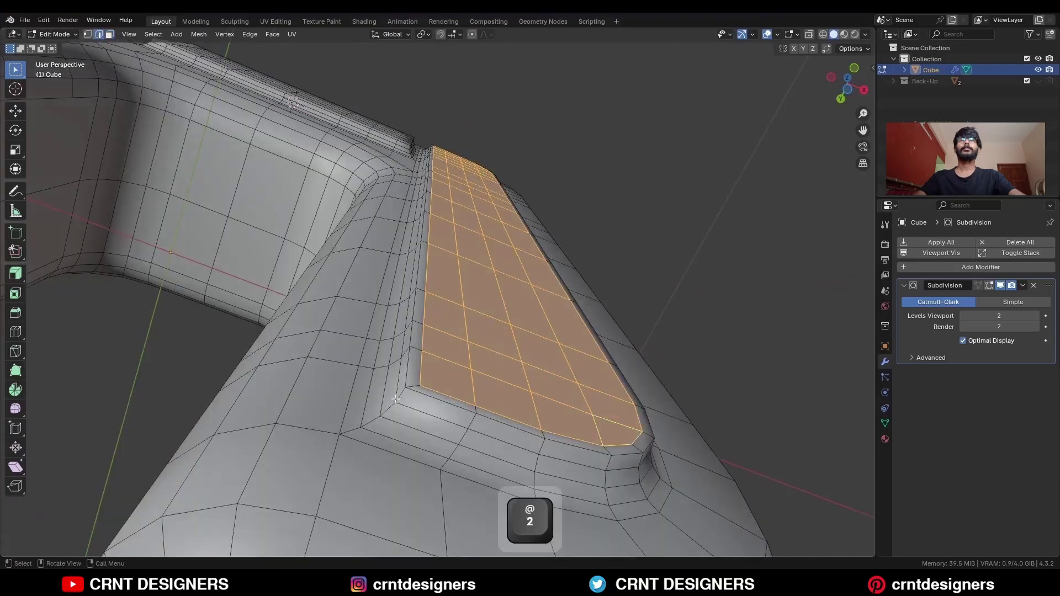
left_click(414, 393, "alt")
key("ctrl+b")
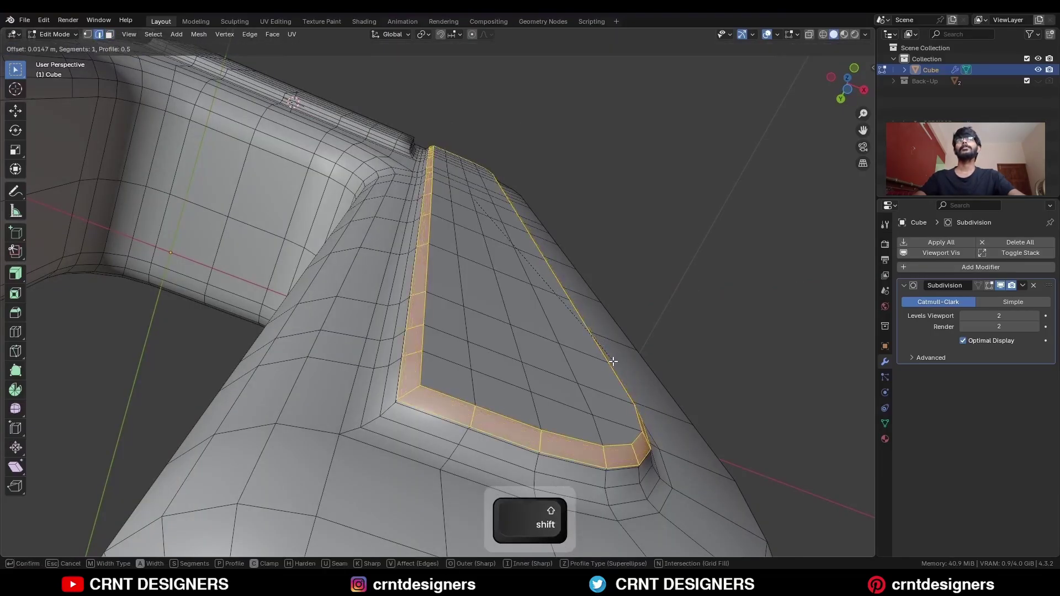
left_click(583, 340)
Add a supporting edge loop around the right leg panel's bevelled rim, and preview the smoothed body without overlays
scroll(540, 381, "up", 1)
key("ctrl+r")
left_click(386, 456)
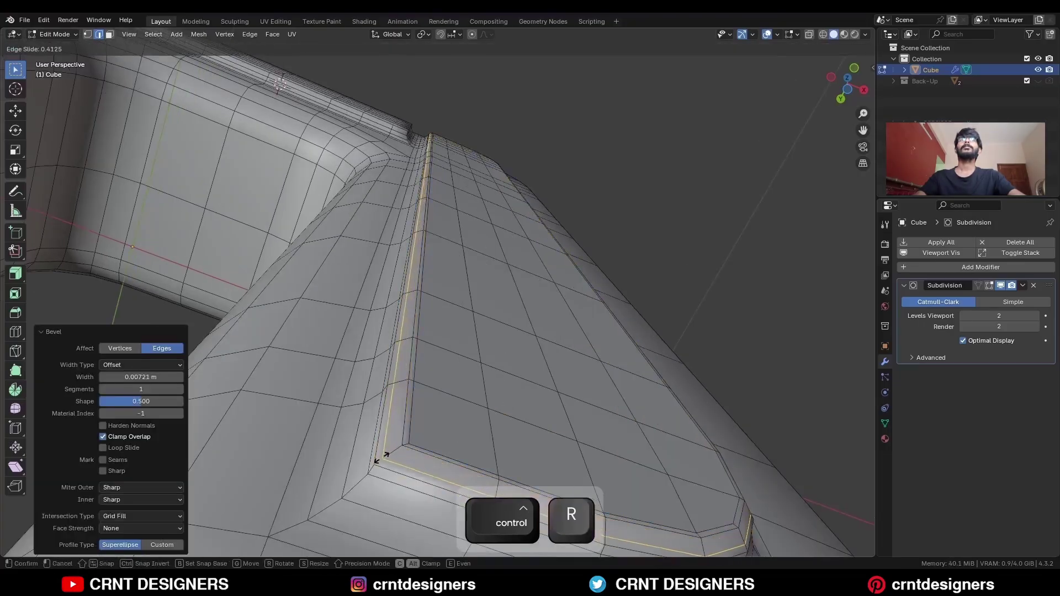
left_click(394, 453)
left_click(409, 442)
key("Tab")
key("shift+alt+z")
scroll(484, 332, "down", 3)
middle_click_drag(485, 331, 468, 418)
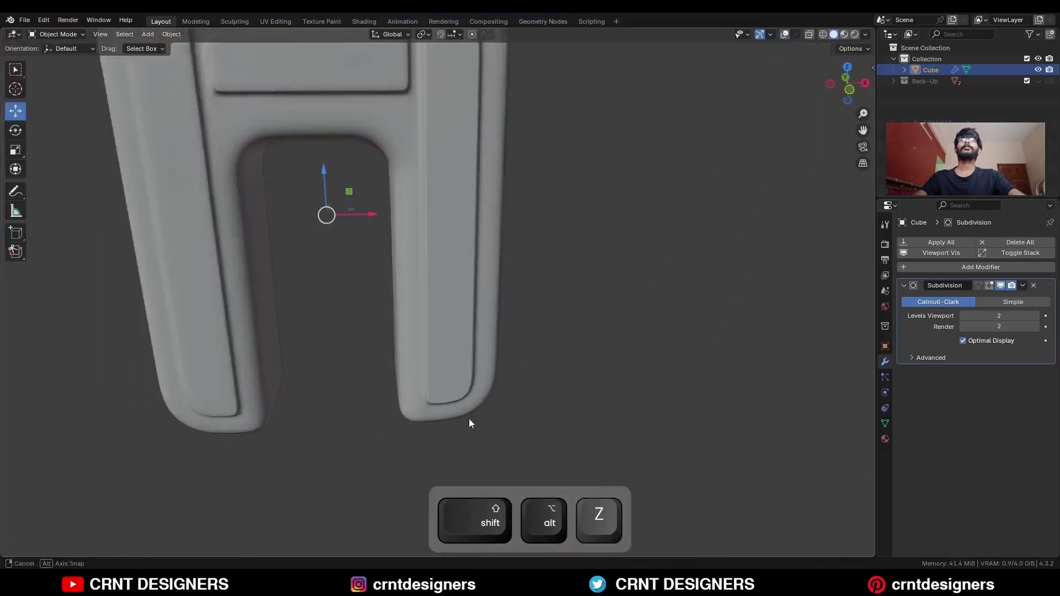
middle_click_drag(459, 182, 423, 322, "shift")
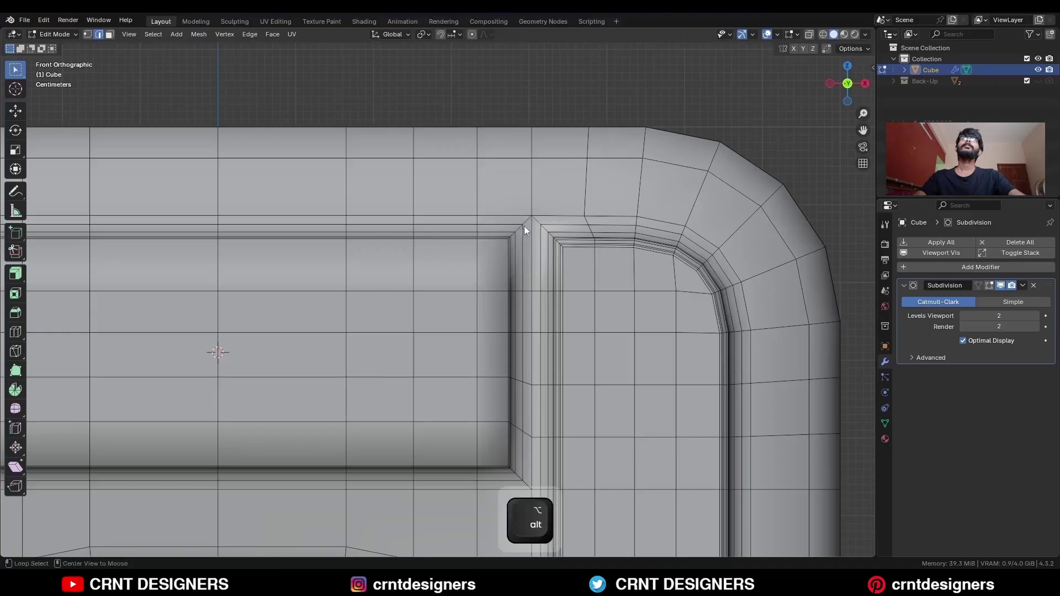
Bevel the diagonal edges at the upper panel's two right corners with 2 segments and a width of 0.03 m
middle_click_drag(539, 318, 536, 241, "shift")
left_click(518, 402, "alt+shift")
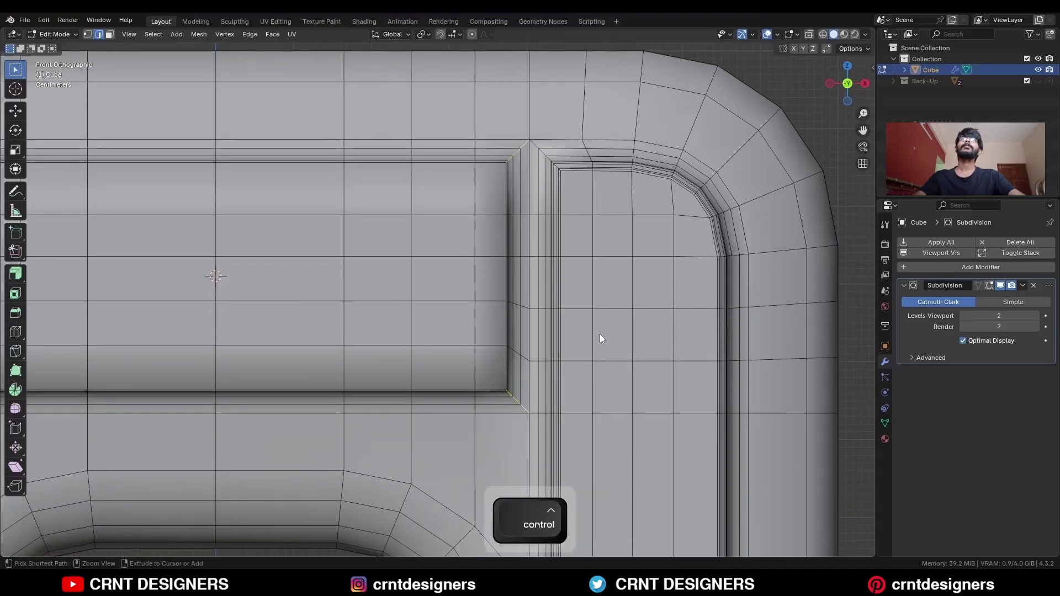
key("ctrl+b")
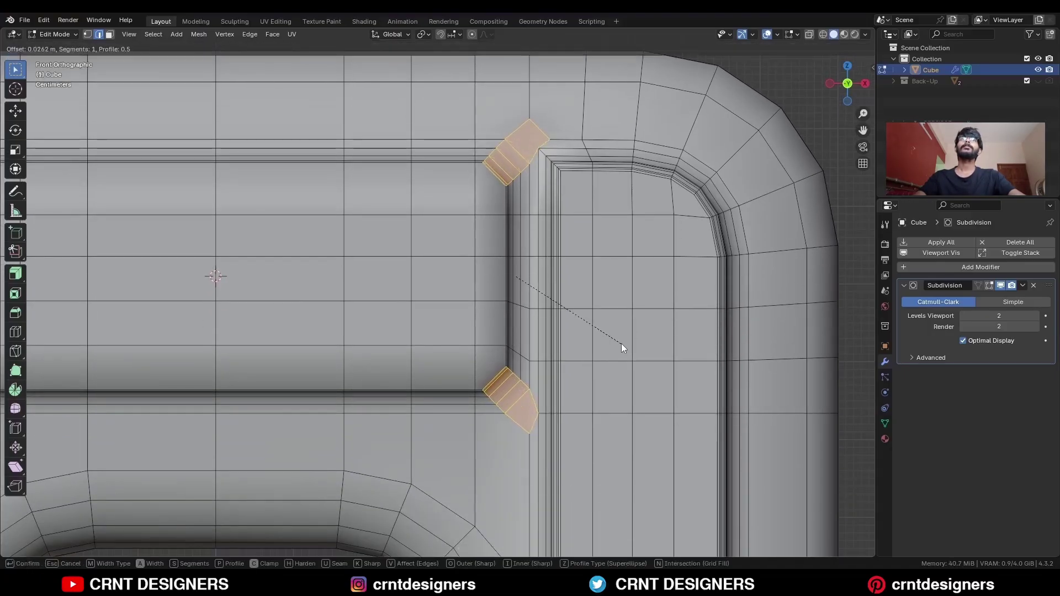
scroll(621, 344, "up", 1)
left_click(614, 346, "shift")
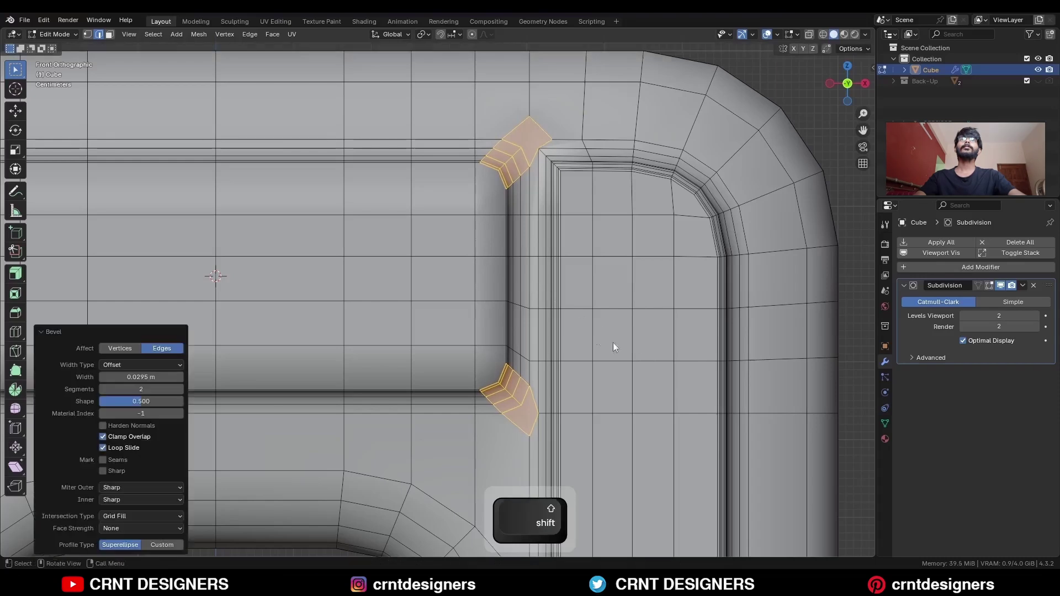
double_click(141, 377)
type("0.03")
key("Return")
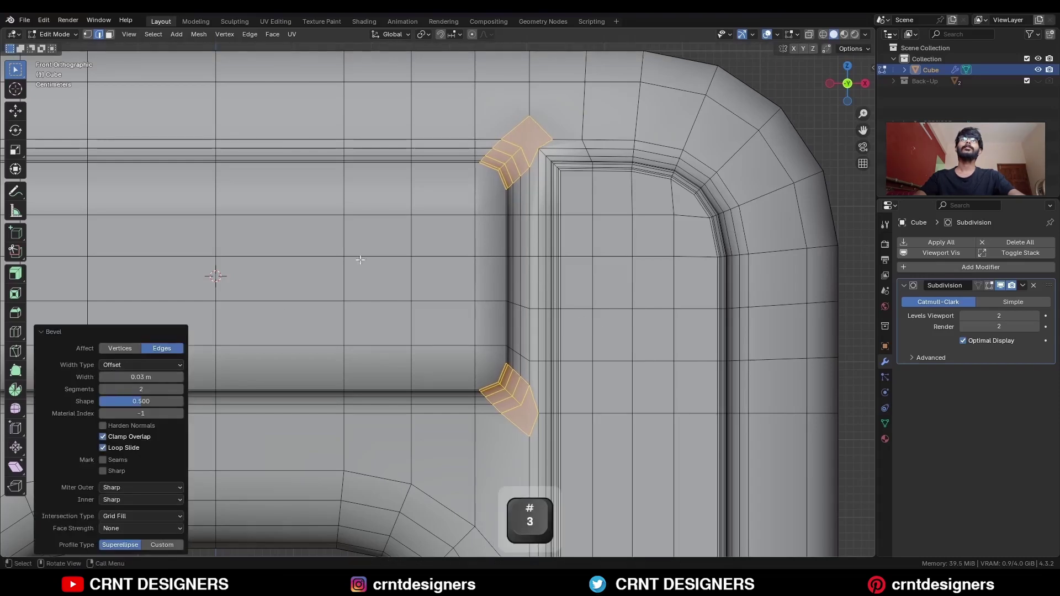
Connect the opposing vertices between the upper panel's bevelled top corner and the leg panel, and lower the peak vertex onto the horizontal loop
key("1")
left_click(533, 127)
middle_click_drag(532, 128, 535, 195, "shift")
scroll(535, 194, "up", 1)
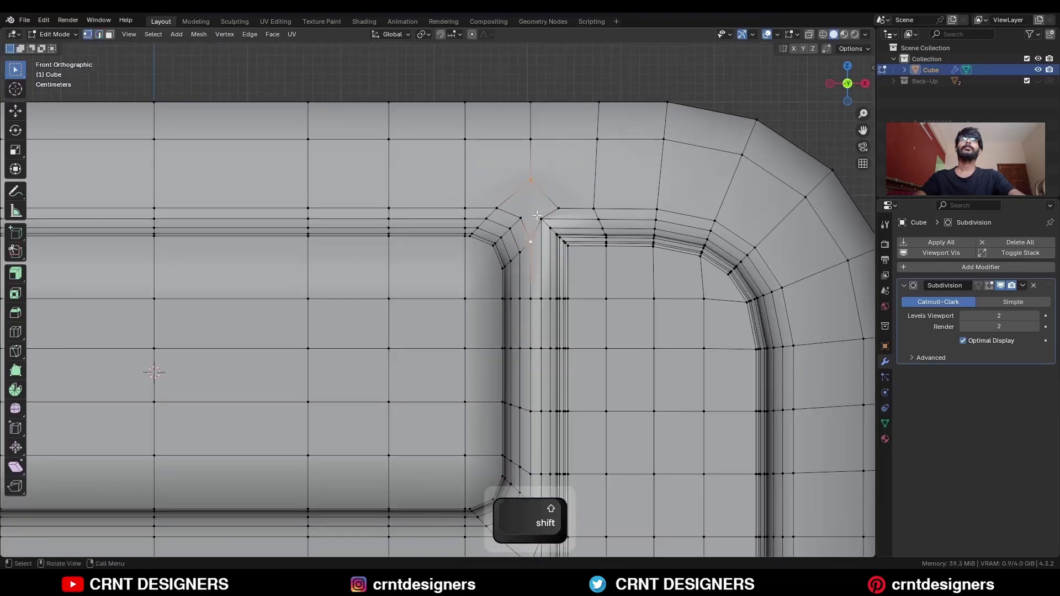
key("j")
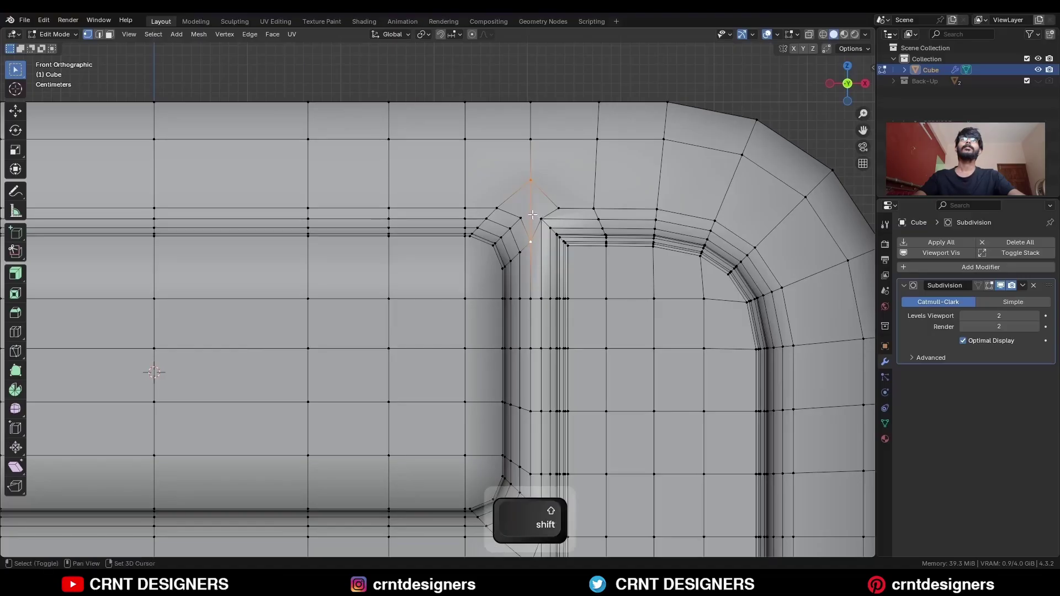
scroll(532, 214, "up", 1)
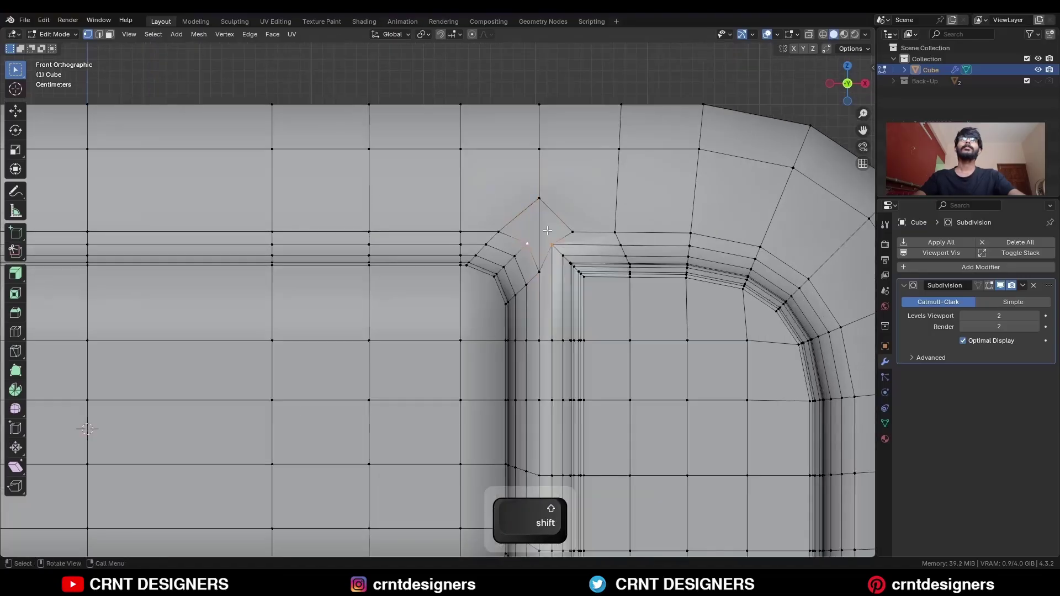
left_click(548, 216, "shift")
key("j")
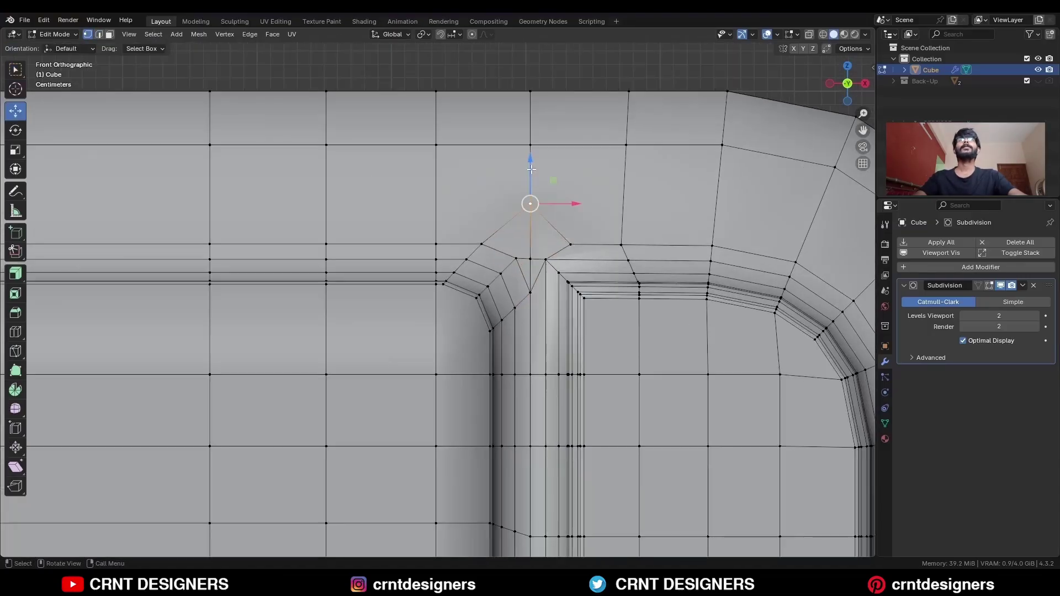
left_click_drag(537, 174, 540, 214)
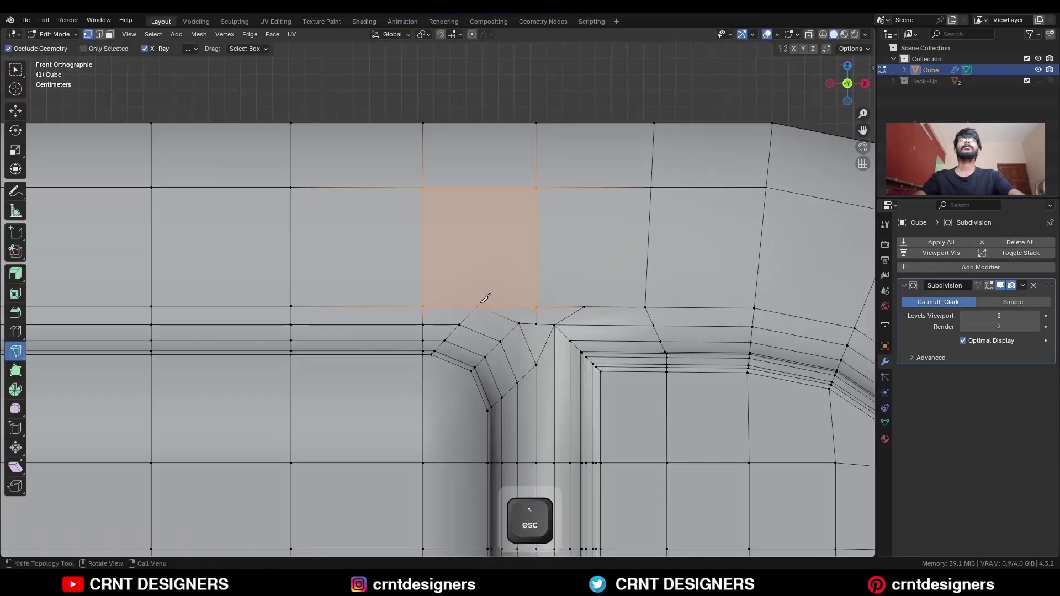
Cut a vertical edge from the upper panel's bevelled upper right corner up to the block's top edge
left_click(478, 305)
left_click(485, 298)
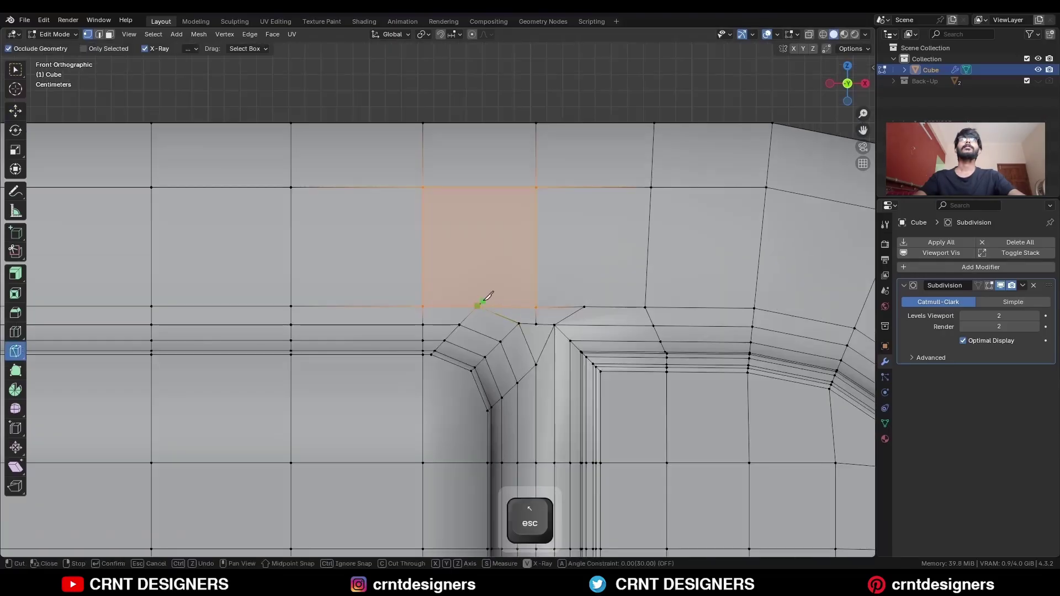
left_click(515, 43)
key("space")
scroll(525, 142, "down", 3)
middle_click_drag(523, 210, 568, 154, "shift")
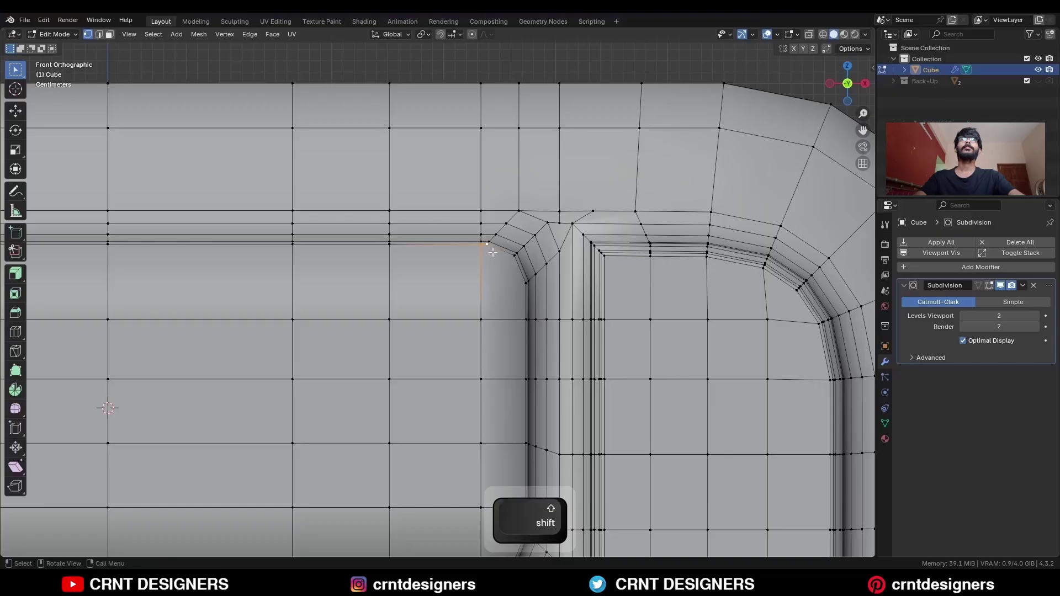
Merge the neighbouring rim vertices at last at the upper panel's upper right and lower right corners
key("m")
left_click(492, 285)
middle_click_drag(500, 300, 488, 120, "shift")
key("m")
left_click(483, 379)
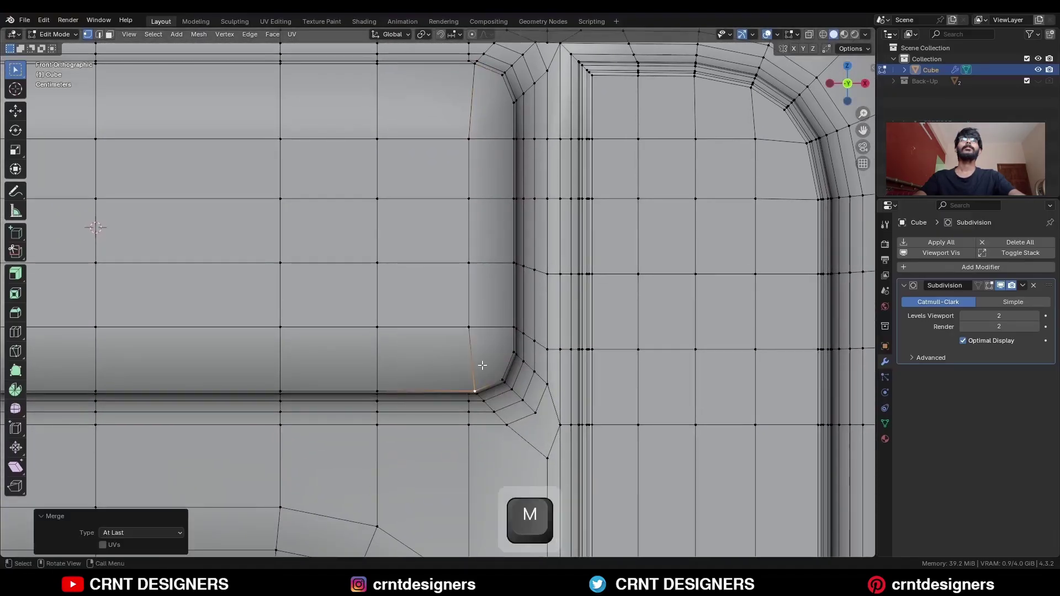
Merge the vertex below the panel's lower right corner into the adjacent bevel vertex at last, and dissolve the leftover edge
middle_click_drag(484, 437, 486, 328, "shift")
left_click(471, 305)
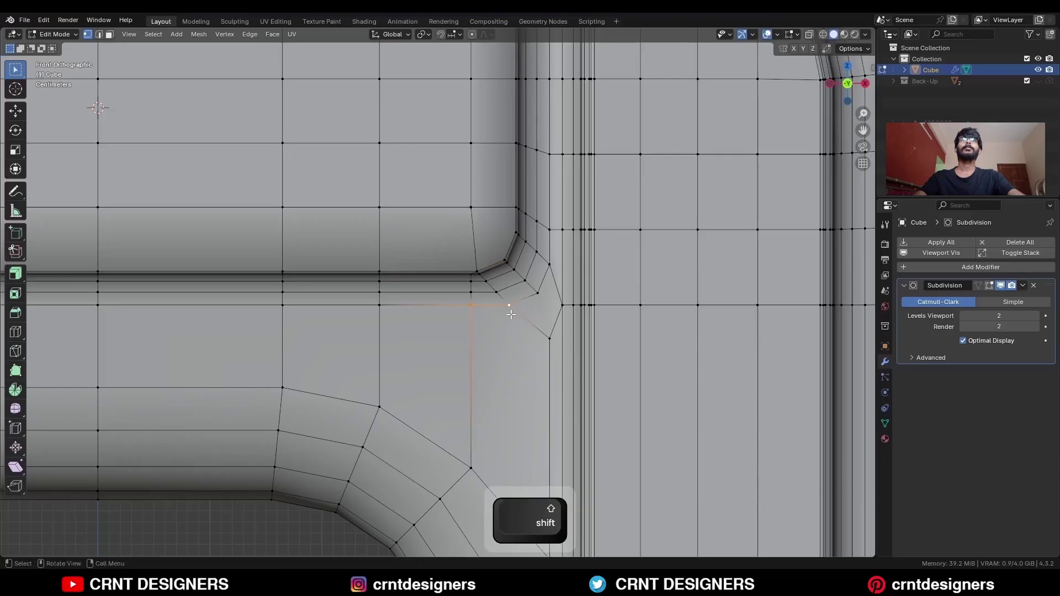
key("m")
left_click(511, 314)
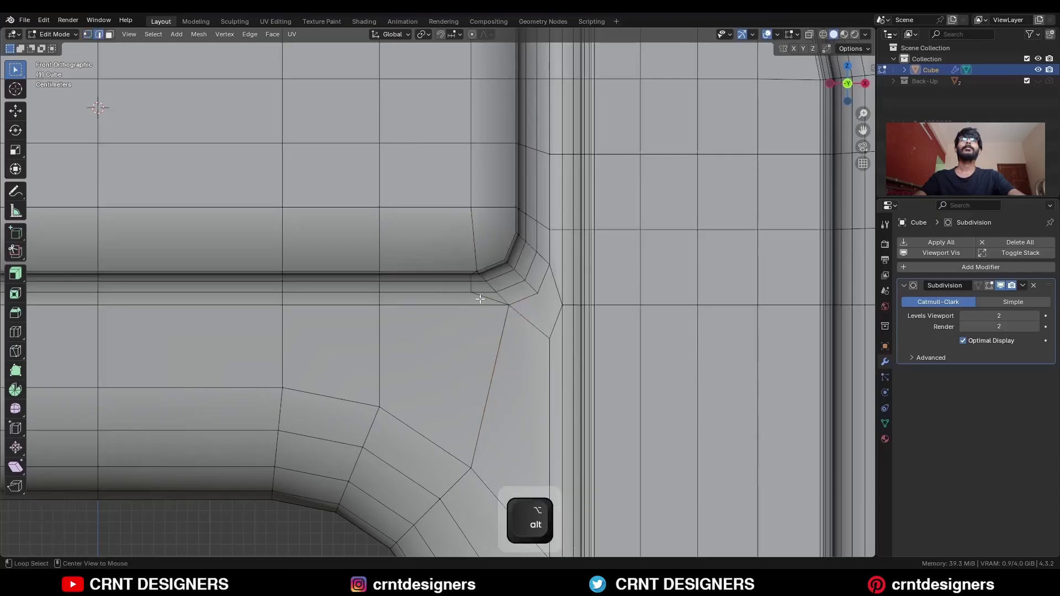
key("ctrl+x")
Merge the matching vertex above the panel's upper right corner into the bevel vertex, and dissolve the vertical cut above it
scroll(485, 198, "down", 4)
middle_click_drag(485, 194, 473, 352, "shift")
scroll(470, 288, "up", 3)
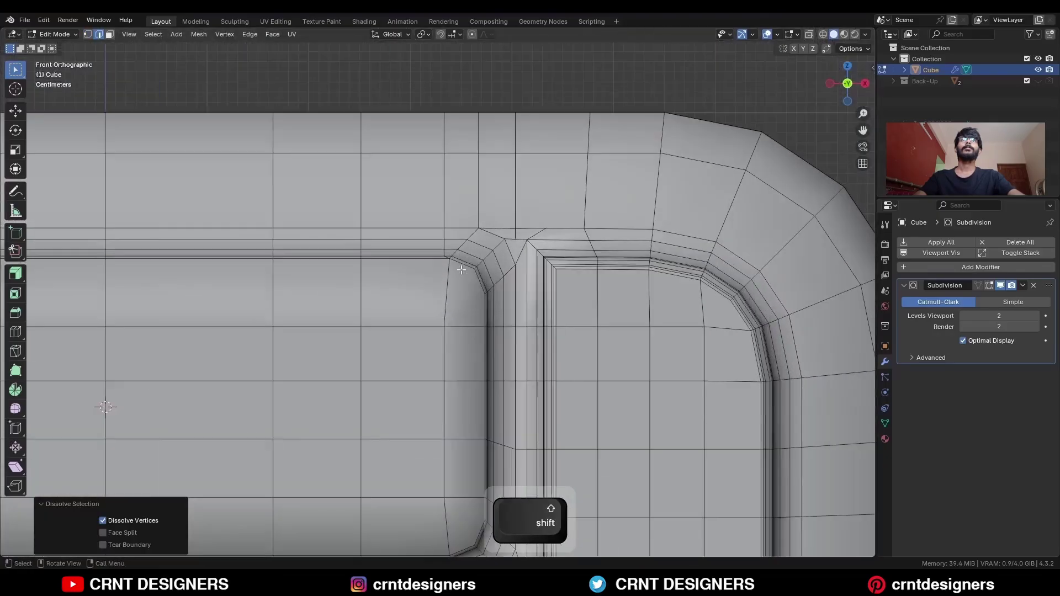
key("1")
key("m")
left_click(470, 218)
key("2")
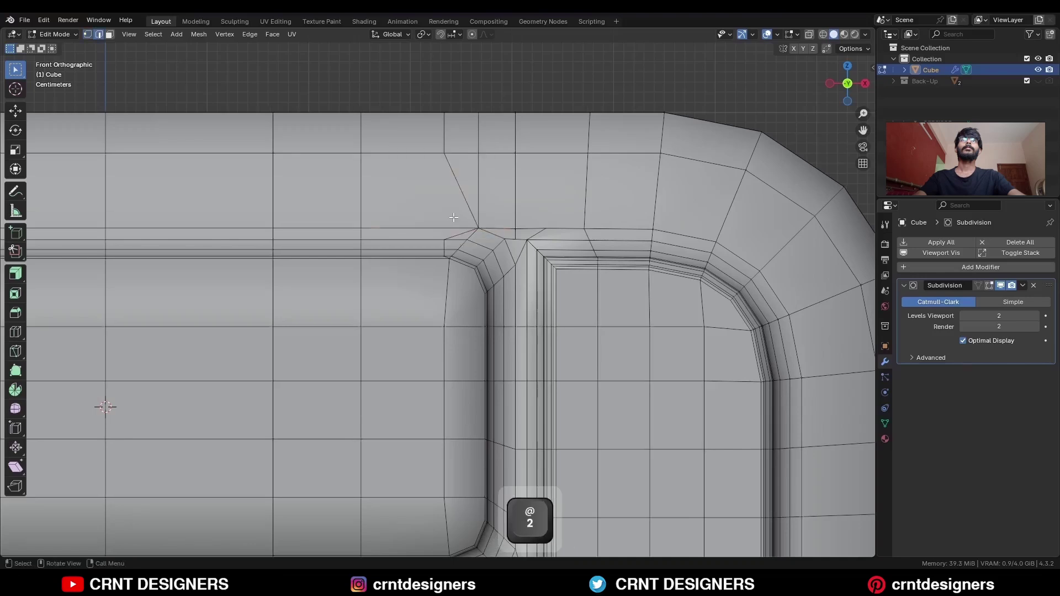
scroll(460, 230, "down", 5)
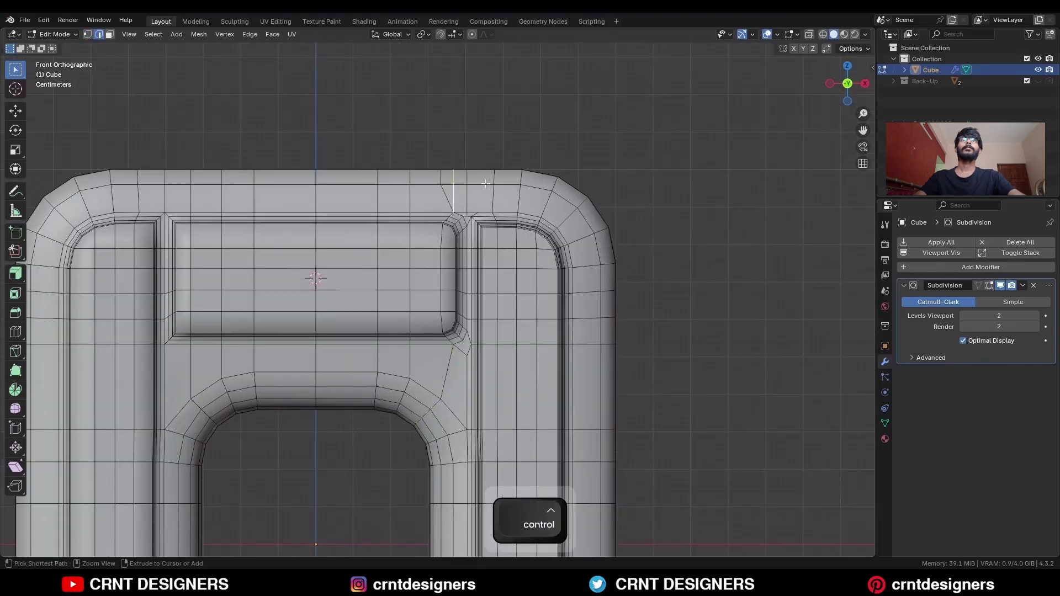
key("ctrl+x")
Connect the two vertices beside the panel's lower right corner vertically, and dissolve the two diagonal edges left around them
scroll(491, 277, "up", 5)
key("1")
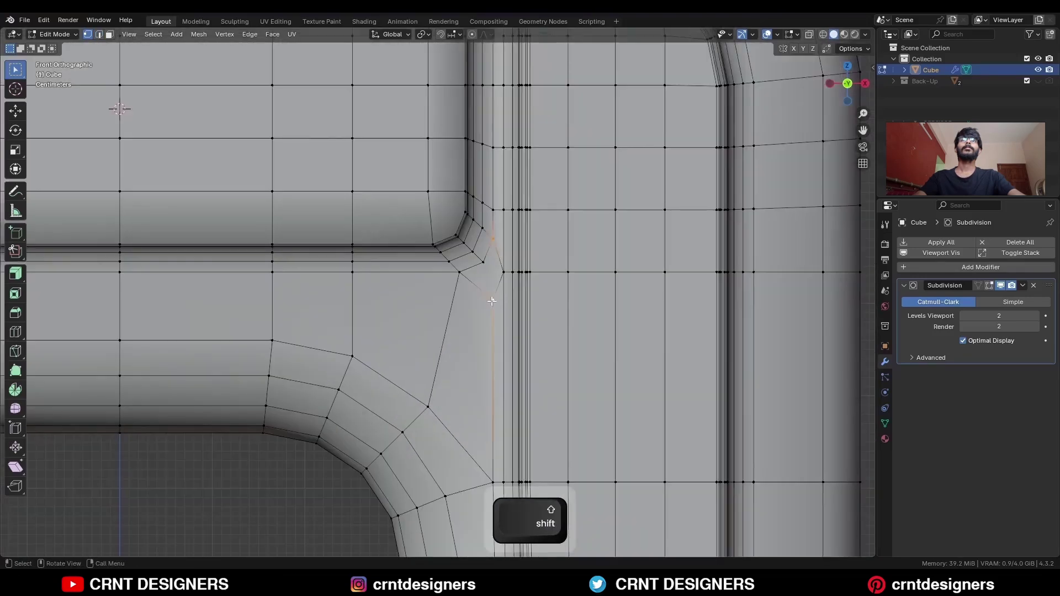
key("j")
key("2")
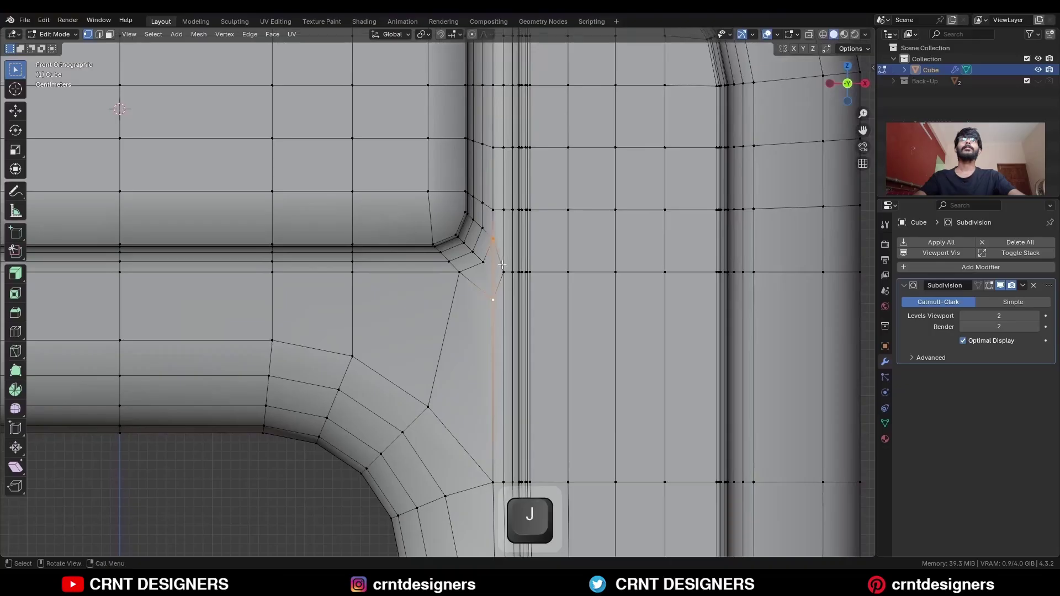
key("ctrl+x")
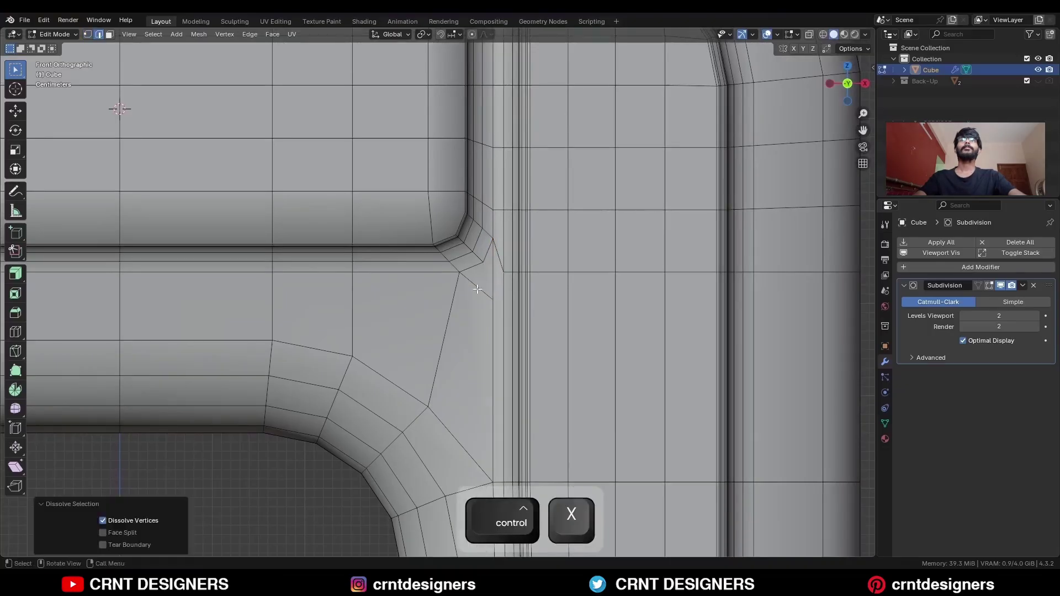
left_click(477, 289)
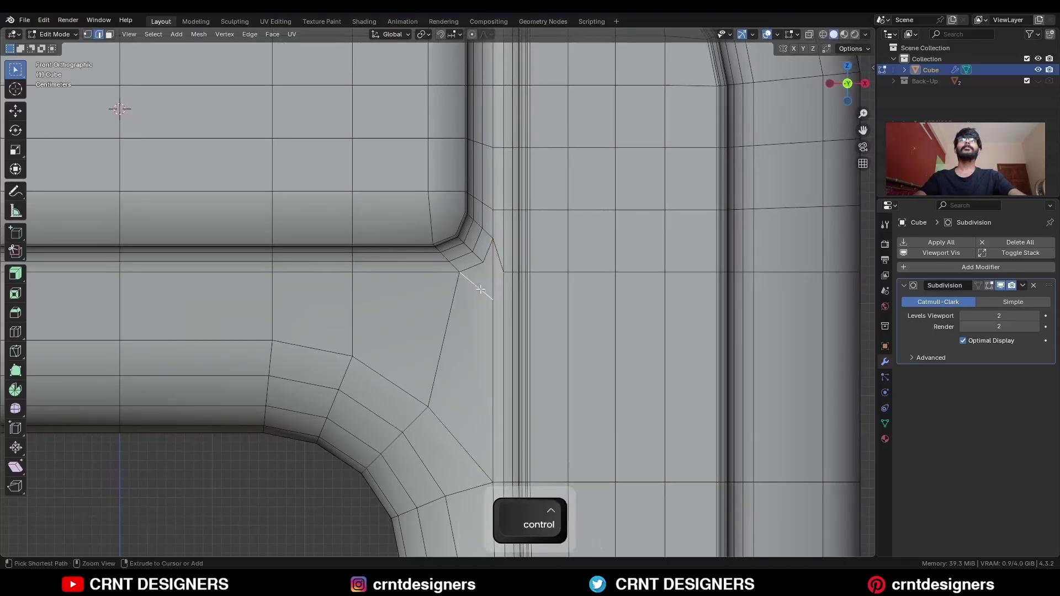
key("ctrl+x")
Move the horizontal edge loop crossing the right leg up about 0.038 m along Z to line up with the corner vertex
middle_click_drag(502, 282, 428, 285, "shift")
scroll(488, 301, "up", 2)
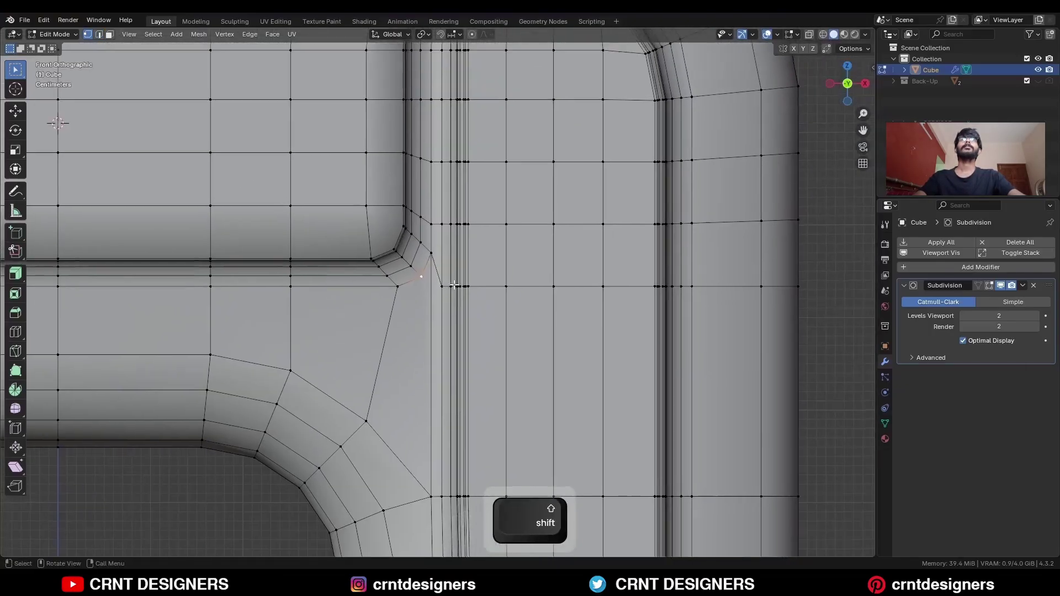
left_click(492, 284, "alt")
key("alt+z")
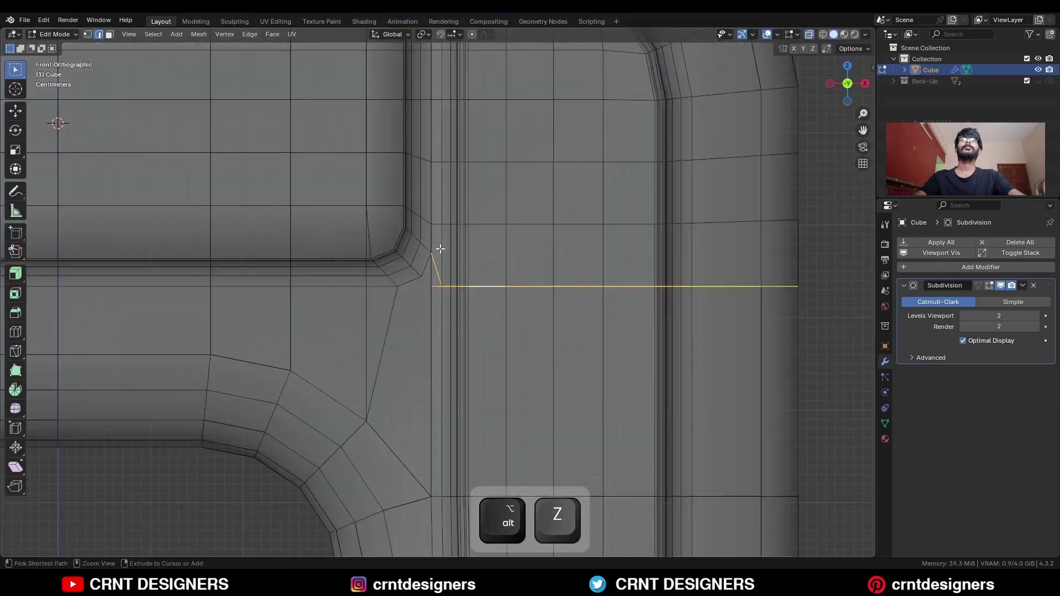
key("alt+z")
key("g")
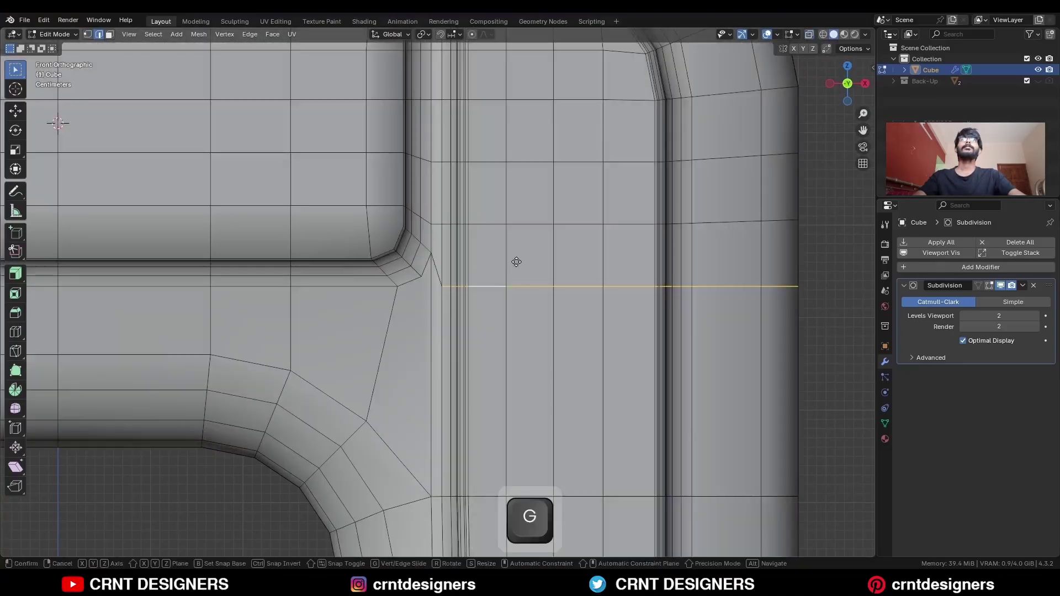
key("z")
left_click(516, 232)
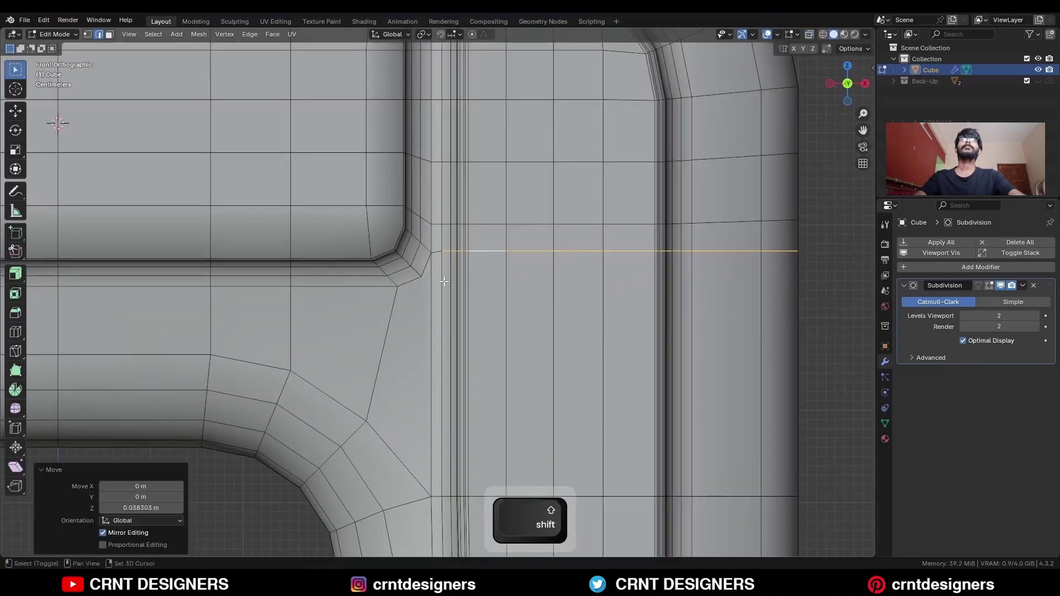
Cut a straight horizontal edge line through the right leg from the upper panel's lower right corner to the outer side
middle_click_drag(516, 232, 322, 308, "shift")
key("k")
left_click(423, 282)
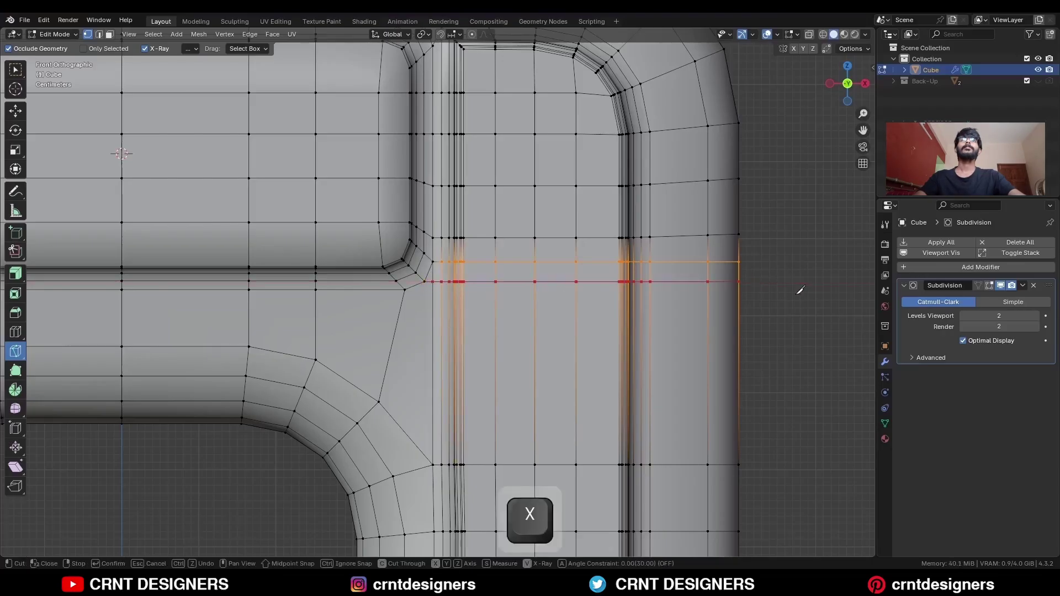
key("space")
Merge the two adjacent vertices beside the panel's lower right corner at last, and preview the smoothed body without overlays
scroll(502, 282, "up", 2)
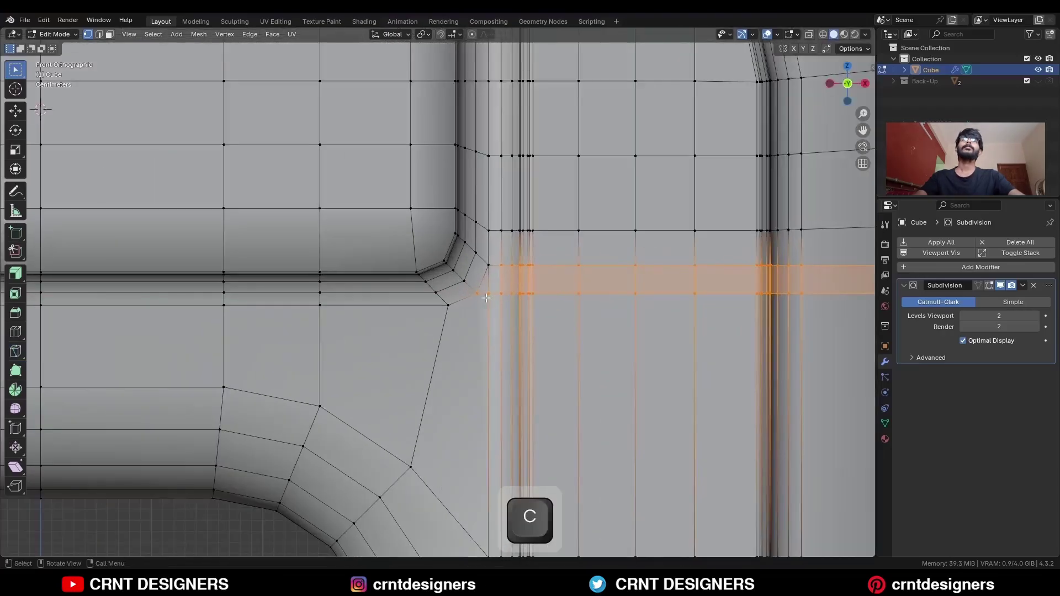
left_click(474, 293)
left_click(488, 293, "shift")
key("m")
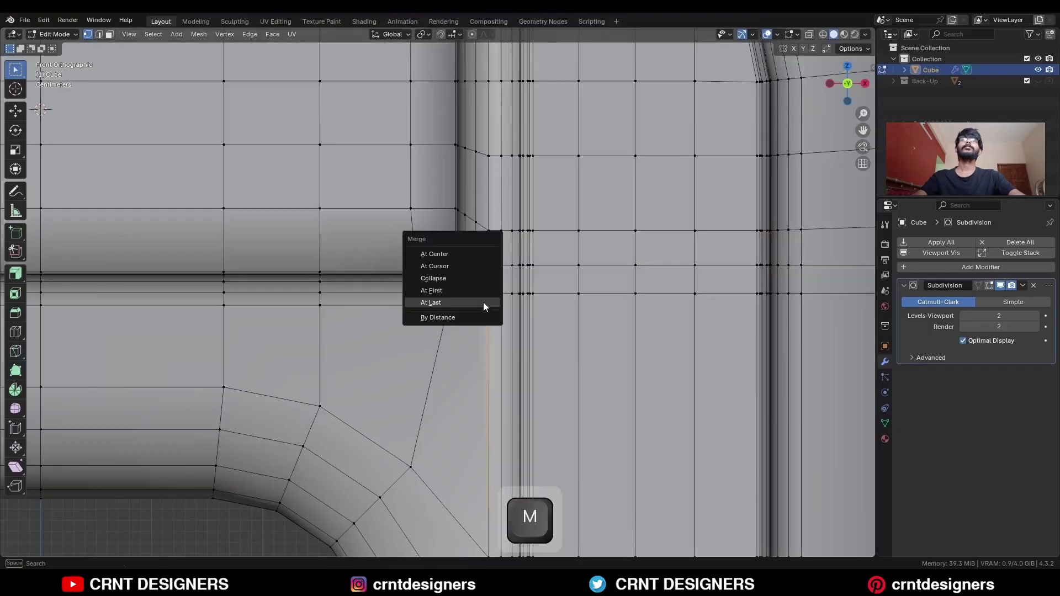
left_click(485, 301)
left_click(482, 309)
key("Tab")
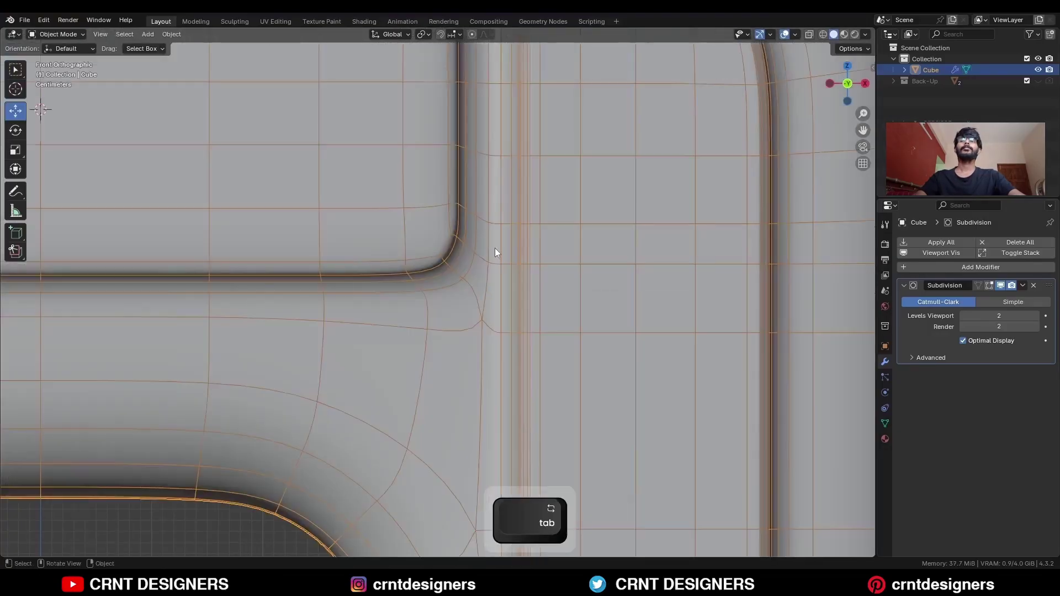
scroll(494, 247, "down", 3)
key("alt+shift+z")
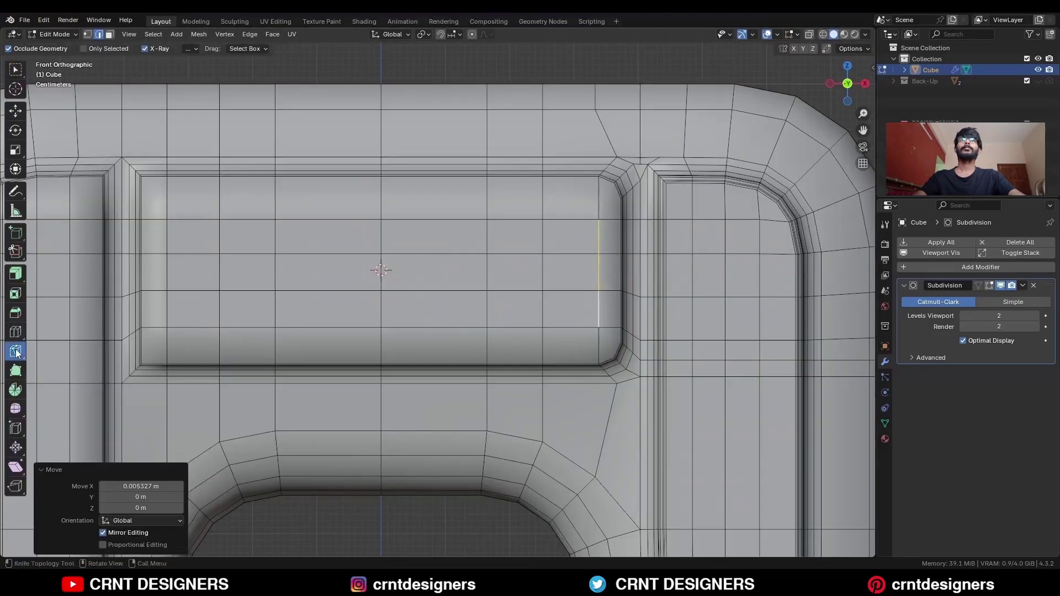
Cut horizontal edges across the upper panel just inside its upper and lower rims, from its right side to left of centre
key("1")
left_click(621, 199)
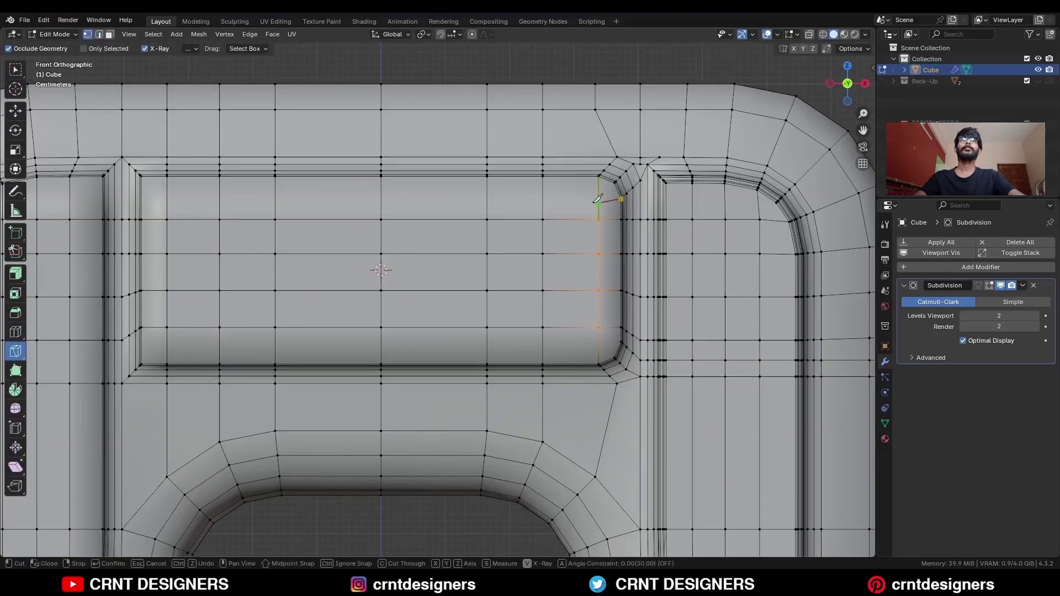
left_click(275, 199)
key("space")
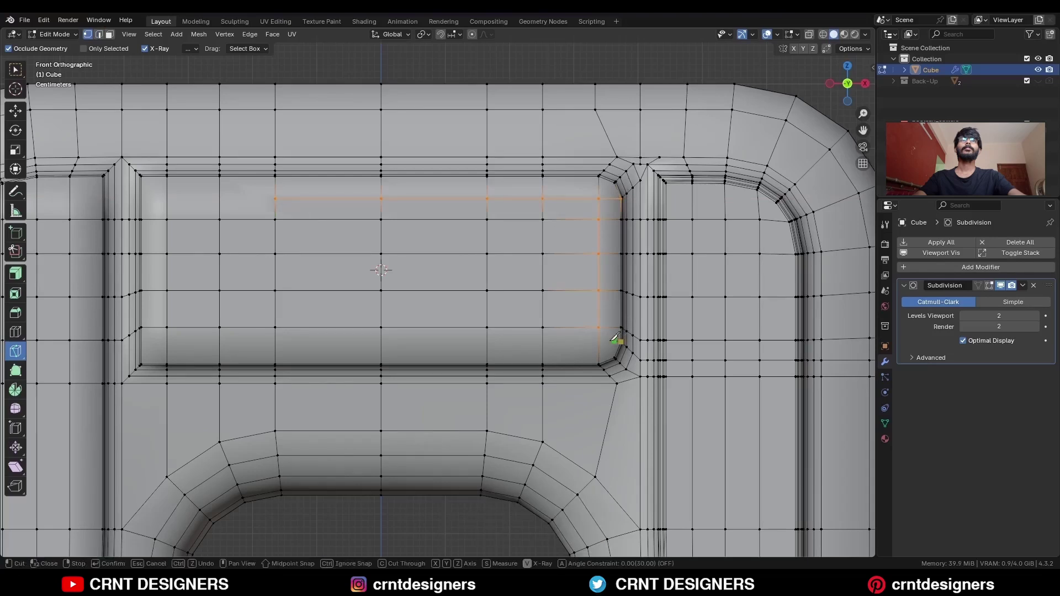
key("space")
middle_click_drag(555, 271, 509, 264, "shift")
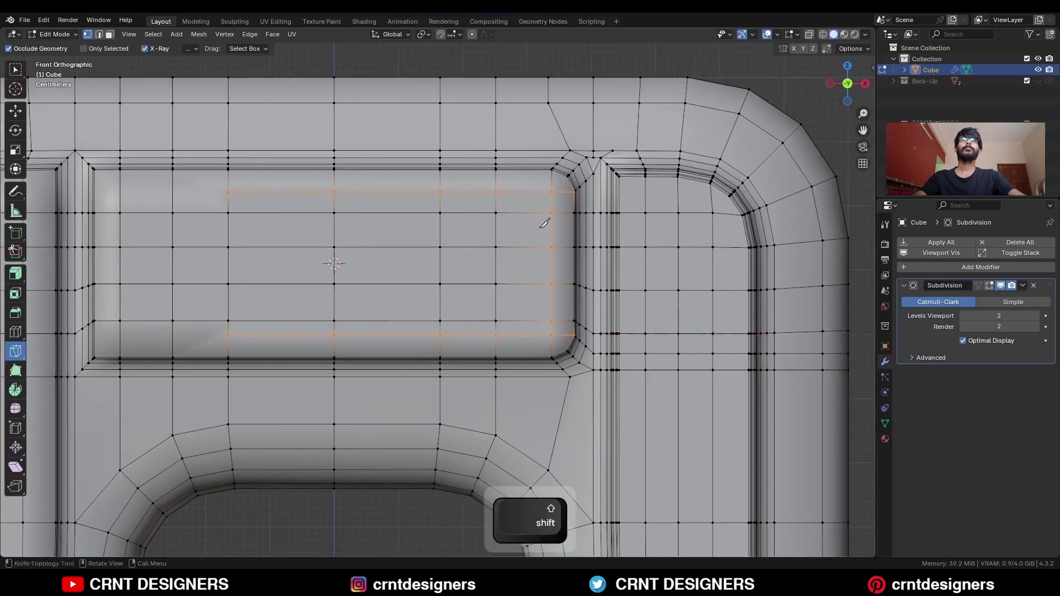
Select all faces of the upper panel's raised front surface and inset them slightly
key("w")
key("3")
left_click(106, 344, "ctrl+shift")
left_click(561, 344, "shift")
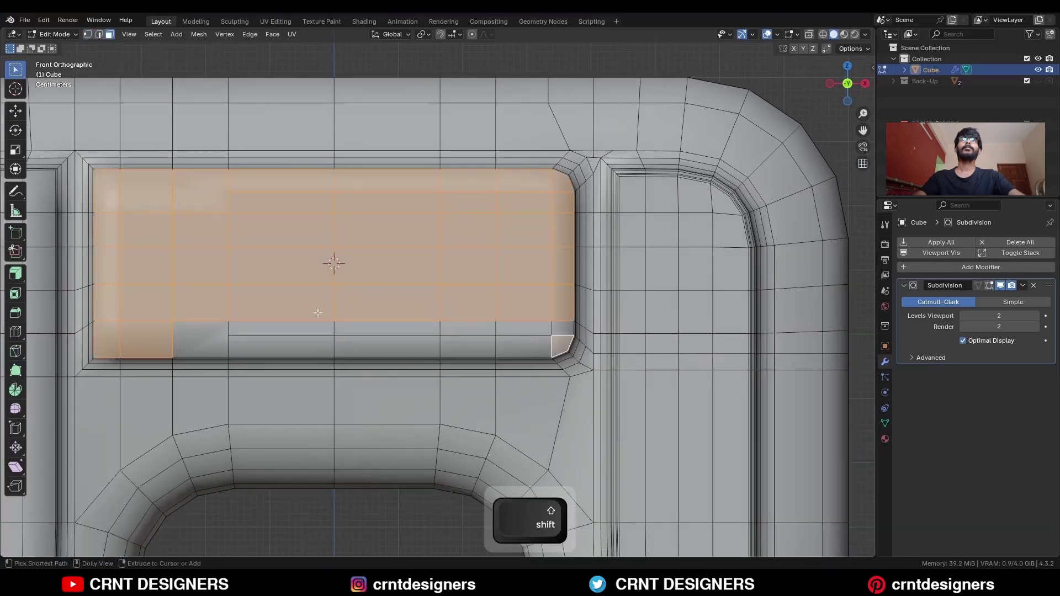
left_click(200, 340, "ctrl+shift")
middle_click_drag(490, 315, 552, 300)
scroll(559, 245, "up", 2)
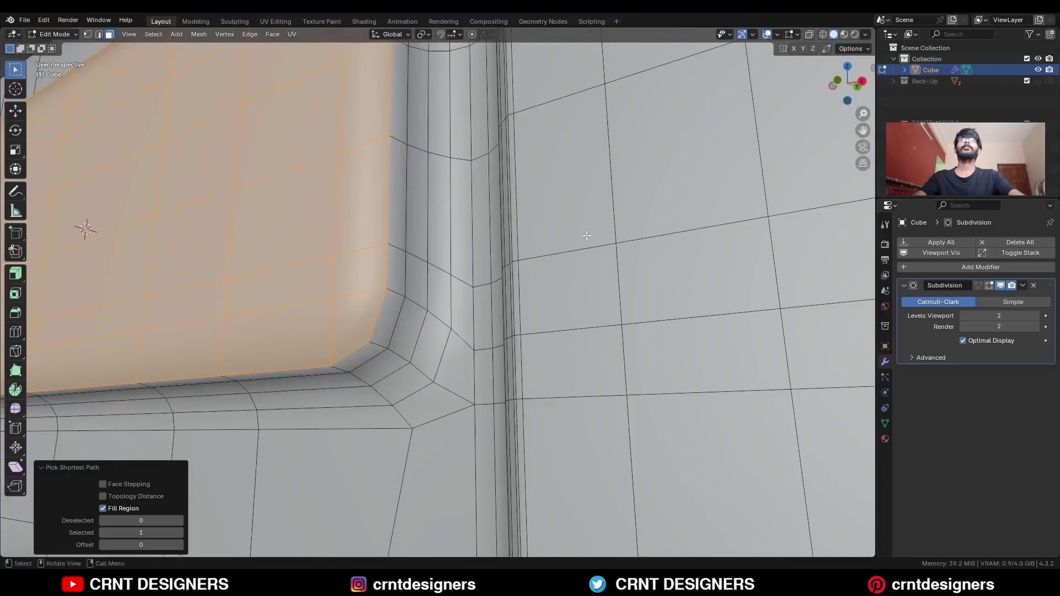
key("i")
left_click(512, 241)
Bevel the edge loop around the upper panel's front rim by about 0.0086 m with one segment
scroll(512, 242, "down", 5)
scroll(492, 272, "up", 2)
middle_click_drag(478, 249, 471, 270)
key("2")
left_click(491, 273, "alt")
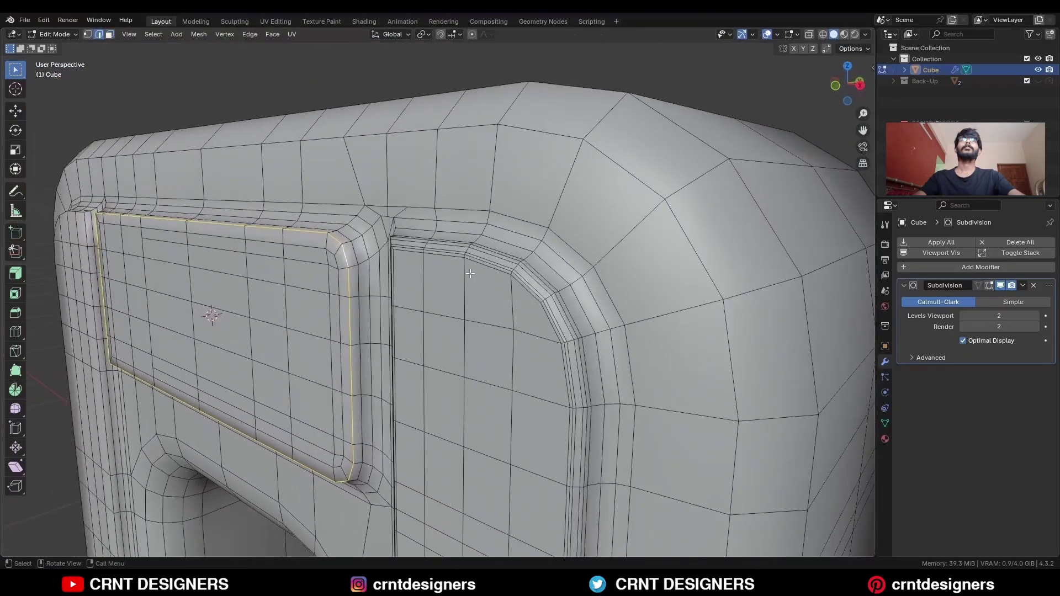
scroll(471, 270, "up", 2)
key("ctrl+b")
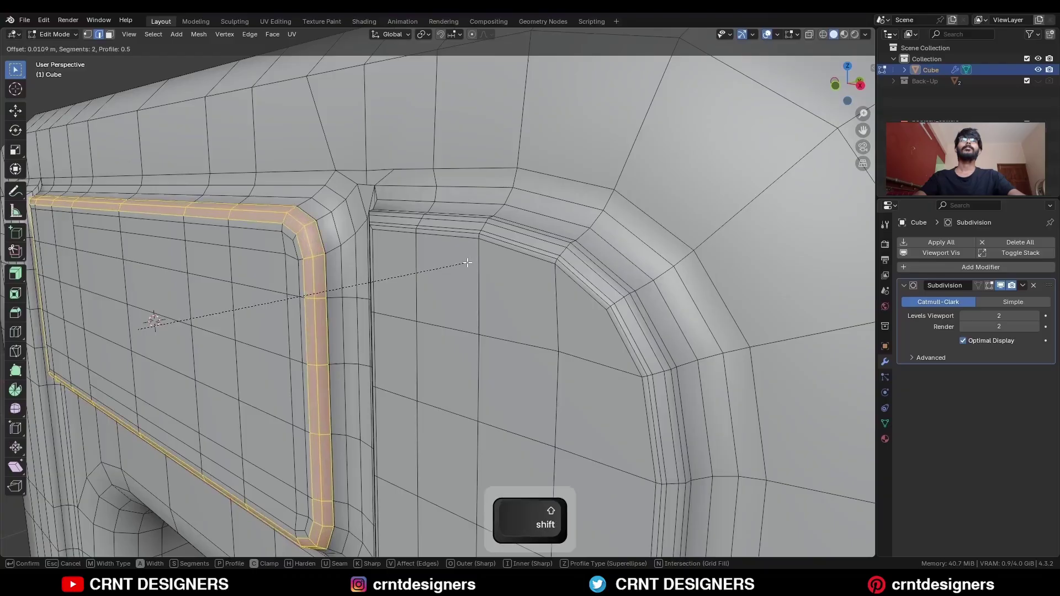
left_click(446, 259)
Add two supporting edge loops around the upper panel's rim, one on each side of the new bevel
middle_click_drag(446, 259, 529, 273, "shift")
scroll(529, 273, "up", 2)
key("ctrl+r")
left_click(376, 257)
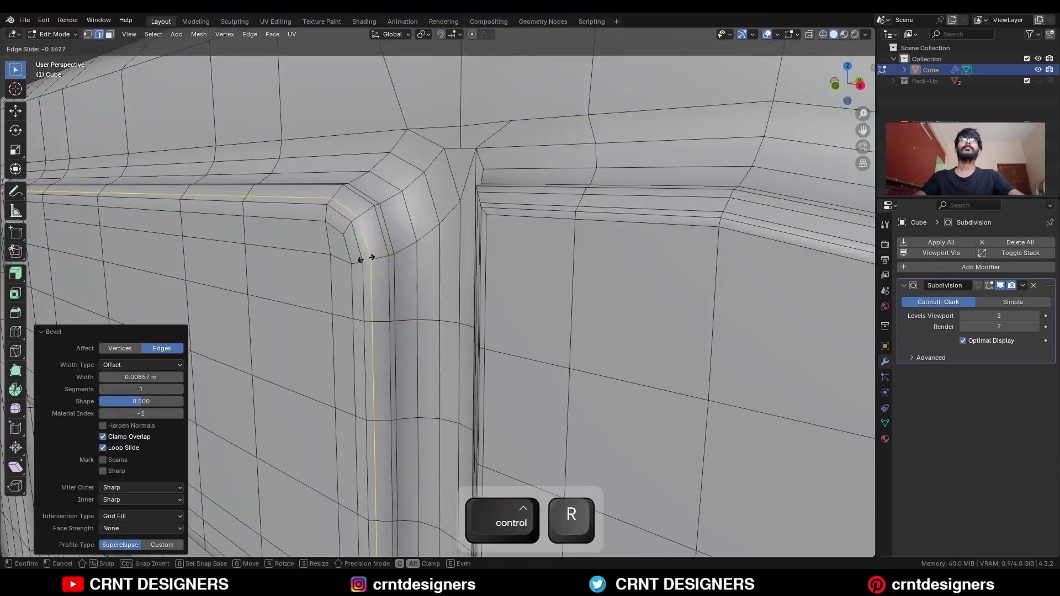
left_click(365, 257)
key("ctrl+r")
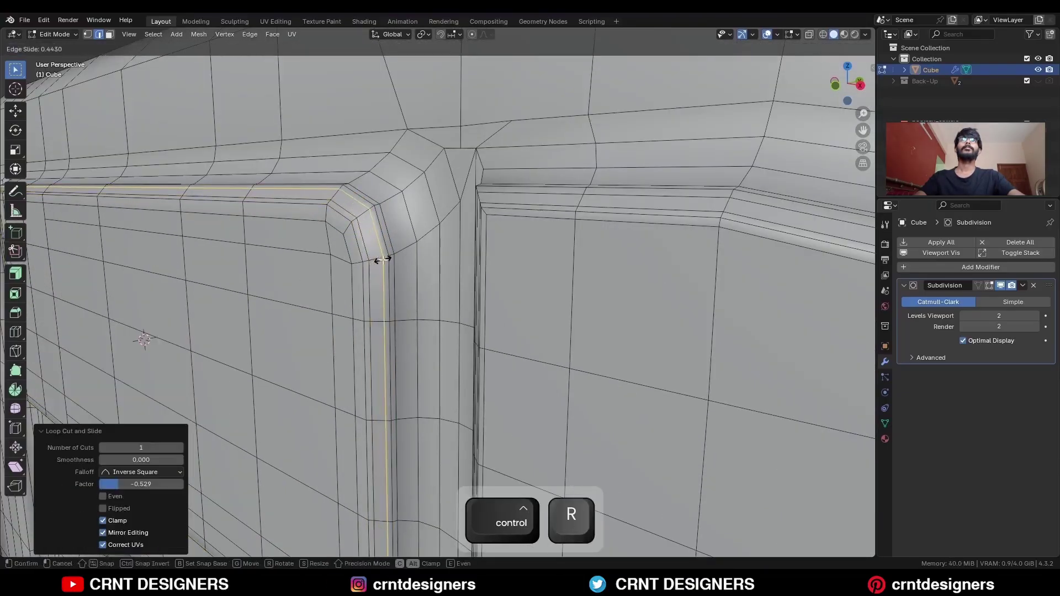
left_click(382, 259)
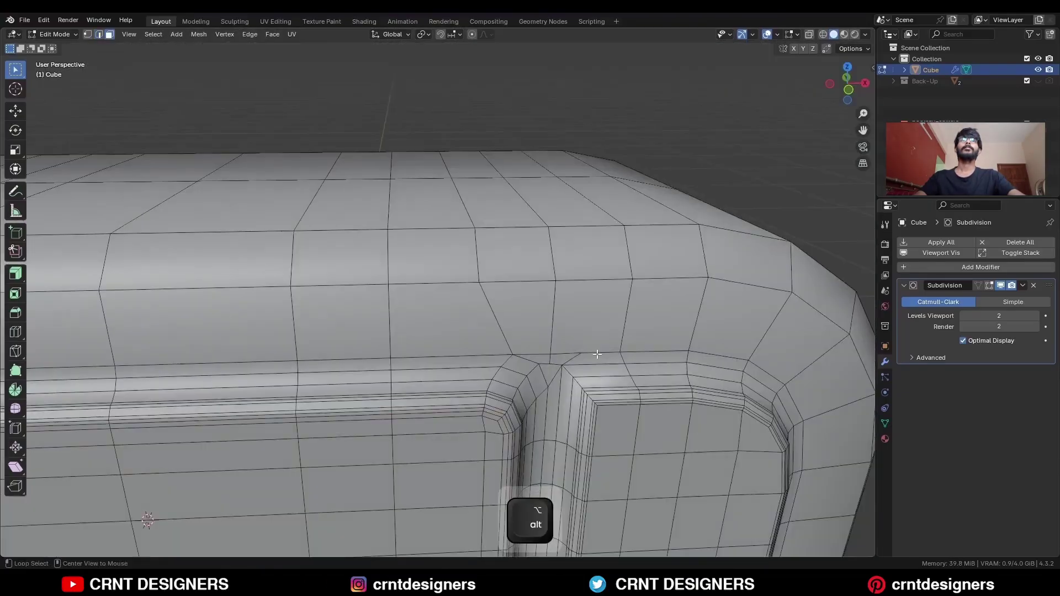
Cut a centred edge loop over the body's top above the right panel's inner corner and connect it down to the nearby vertex
left_click(598, 354, "alt")
middle_click_drag(603, 350, 578, 338)
key("1")
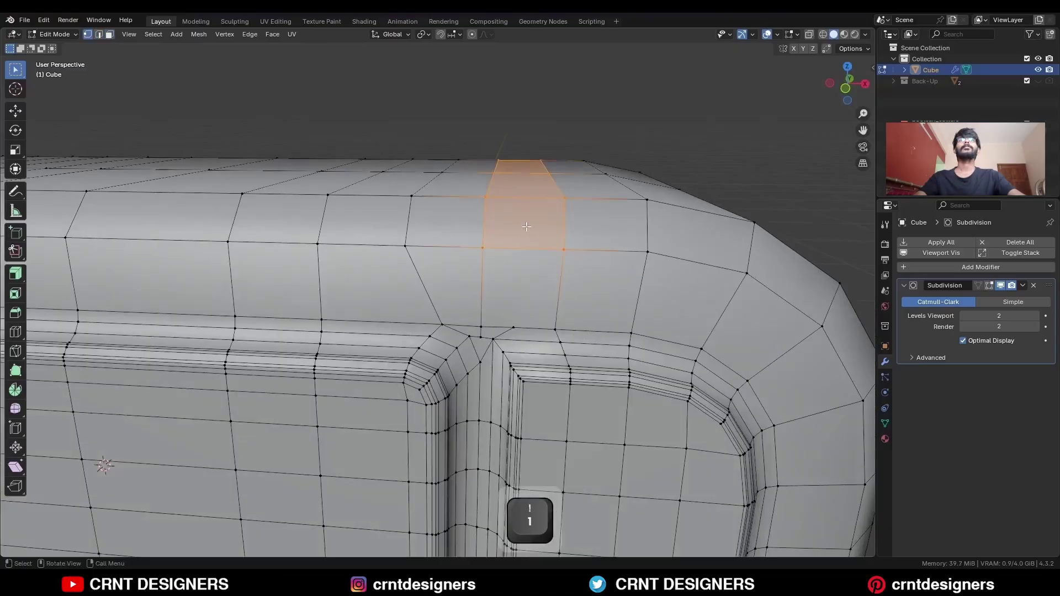
key("ctrl+r")
left_click(525, 206)
right_click(526, 206)
left_click(522, 250)
left_click(512, 323, "shift")
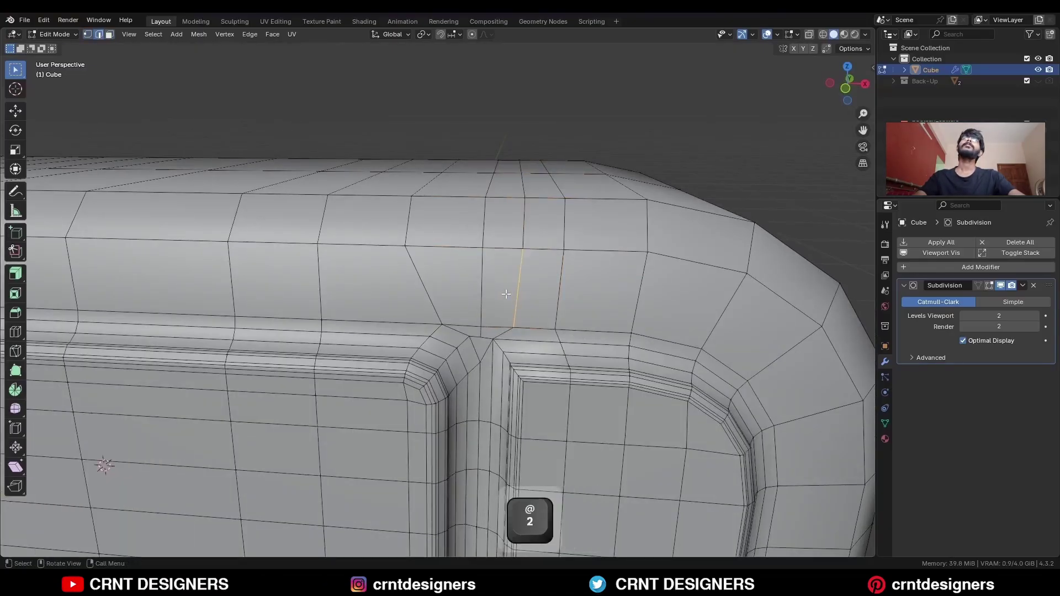
Select all faces left of the centre line in see-through front view and delete them
middle_click_drag(506, 295, 554, 216)
key("Tab")
key("alt+z")
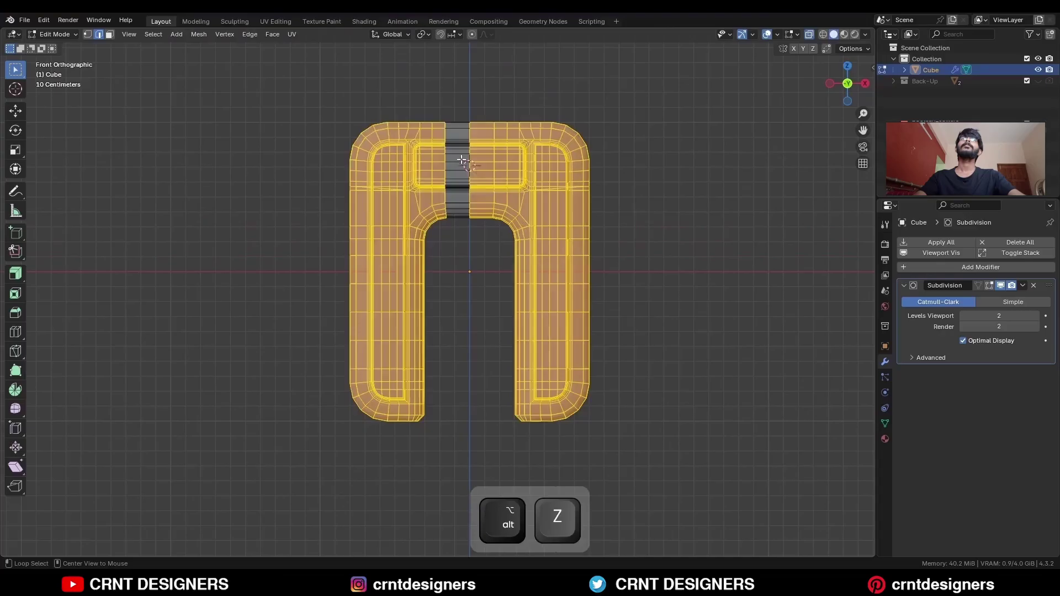
key("3")
left_click_drag(478, 85, 288, 462)
key("x")
left_click(591, 286)
key("alt+z")
Cut three straight horizontal edges along Y across the upper part of the leg's inner side, continuing the front edge lines to the back
key("ctrl+KP_3")
scroll(281, 293, "up", 3)
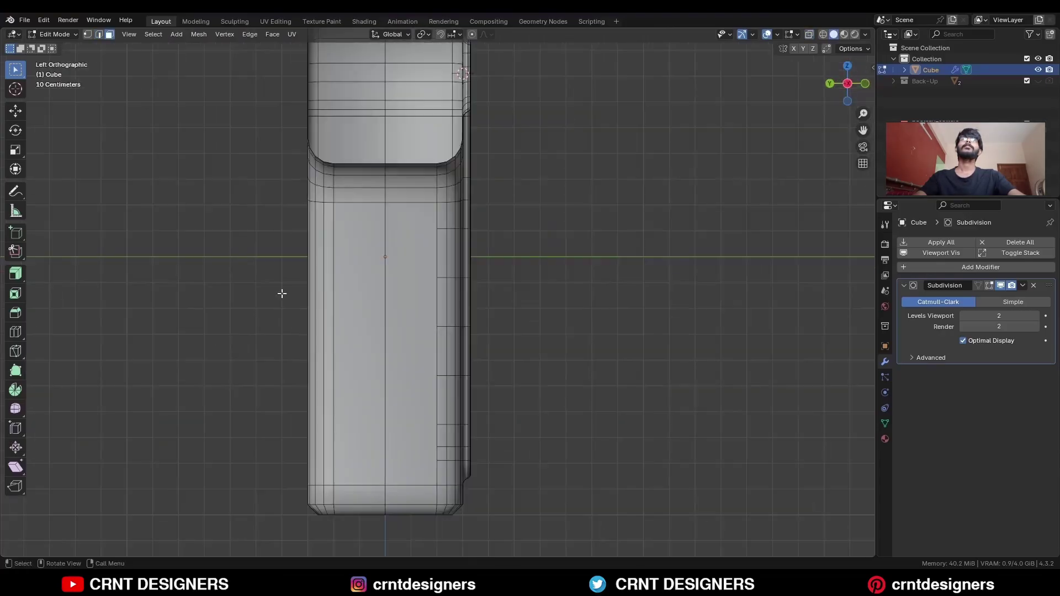
left_click(16, 351)
key("1")
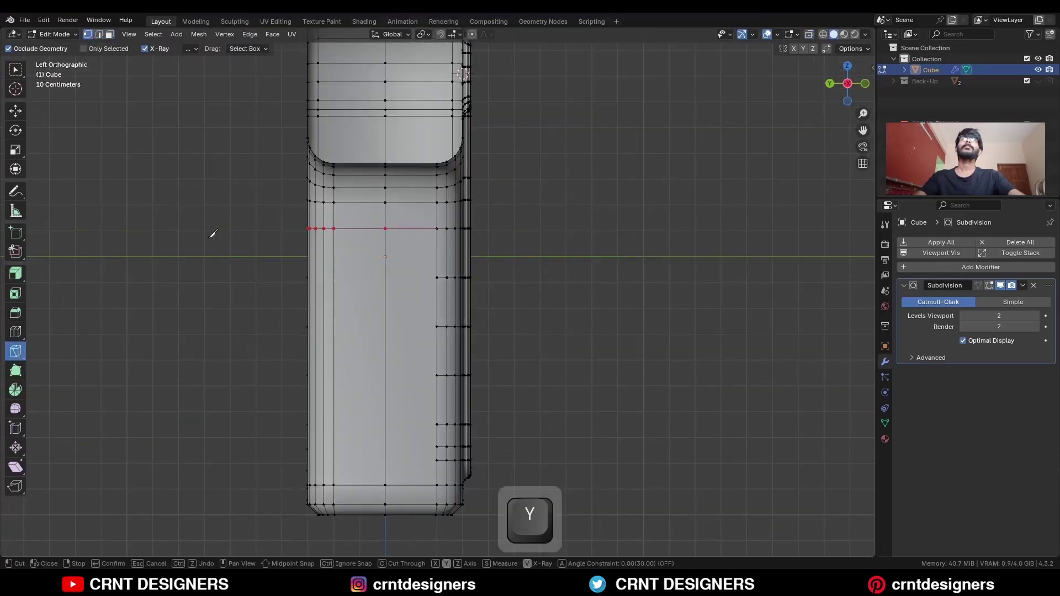
key("space")
left_click(437, 277)
key("y")
left_click(293, 276)
key("space")
left_click(436, 327)
left_click(293, 326)
key("space")
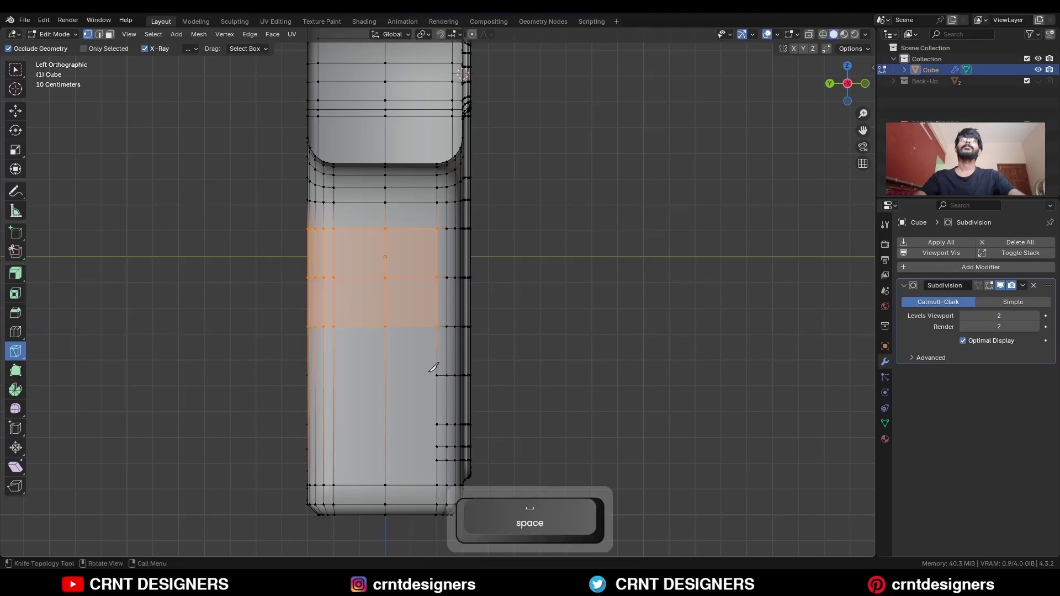
Continue the four lower front edge lines straight along Y across the leg's inner side to the back
left_click(438, 375)
key("y")
left_click(308, 375)
key("space")
left_click(215, 425)
key("space")
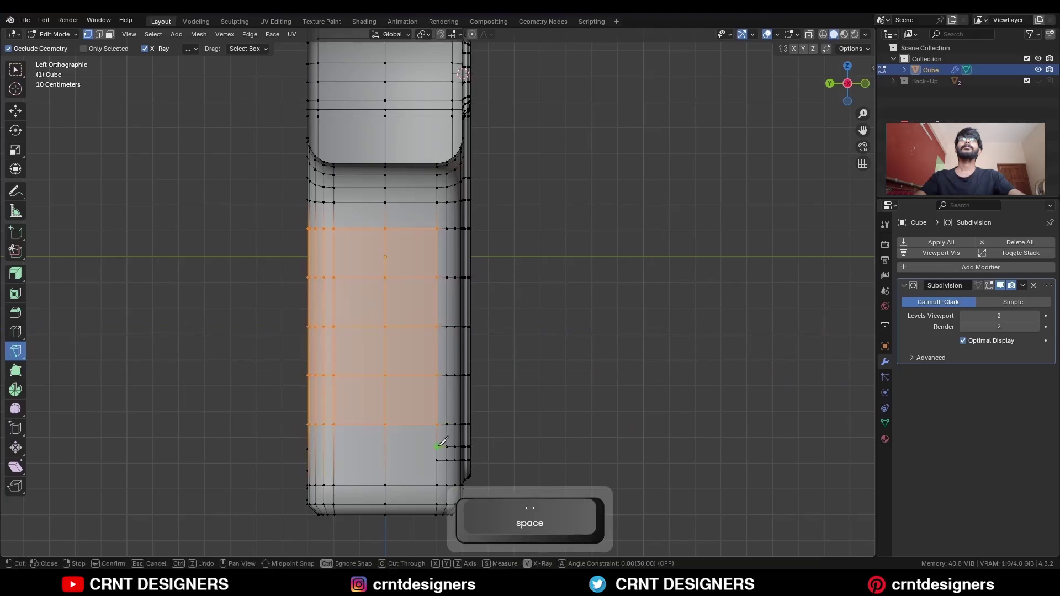
left_click(436, 446)
key("y")
left_click(292, 447)
key("space")
left_click(437, 460)
key("y")
left_click(197, 453)
key("space")
Add an edge line across the leg's underside just behind its front edge and connect it to the inner side's vertex
middle_click_drag(426, 425, 503, 402)
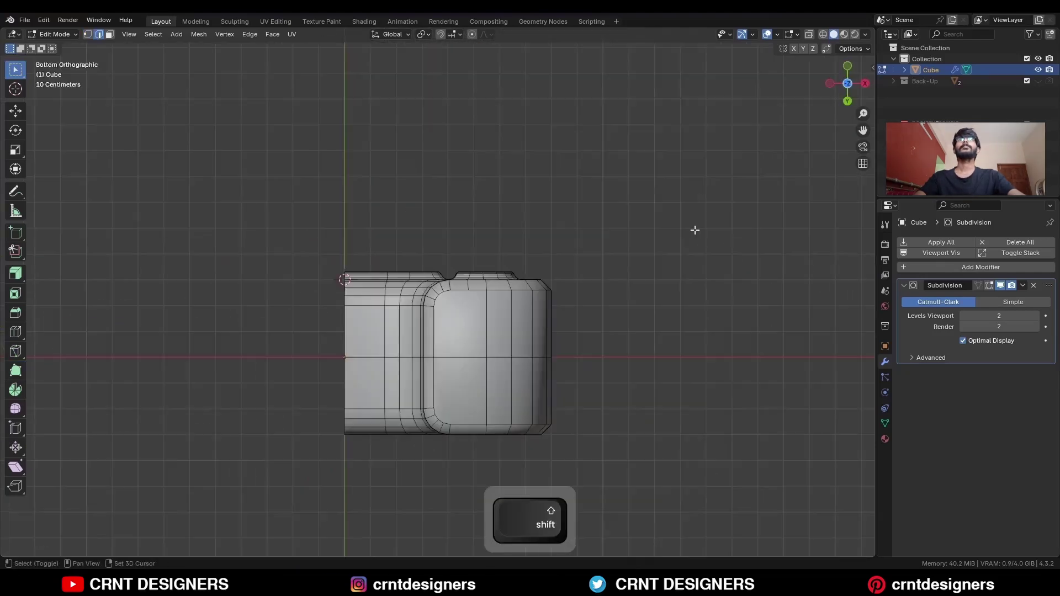
scroll(397, 305, "up", 2)
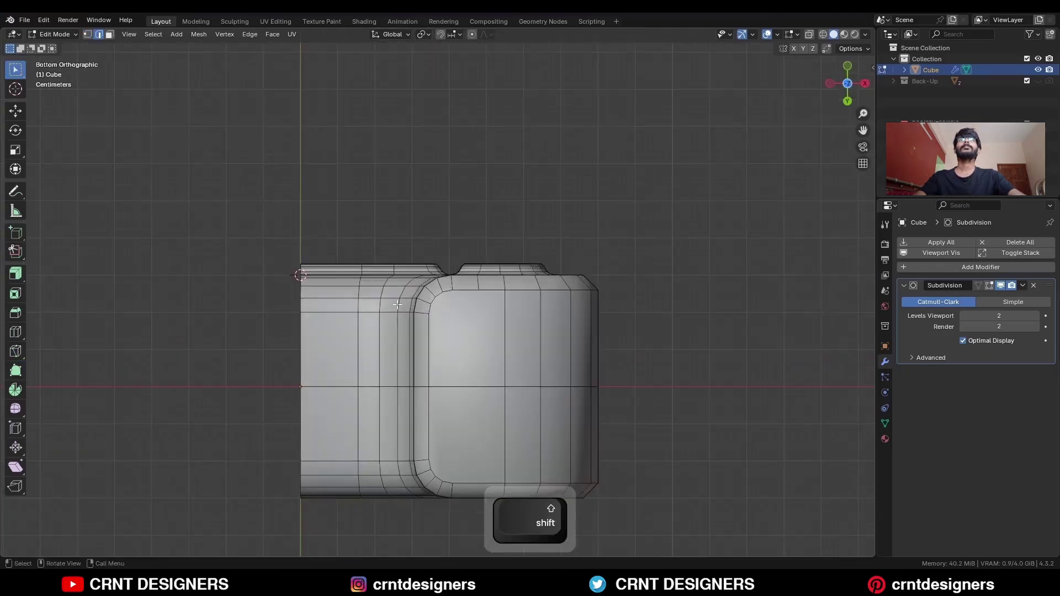
key("ctrl+r")
left_click(494, 314)
left_click(510, 287)
key("1")
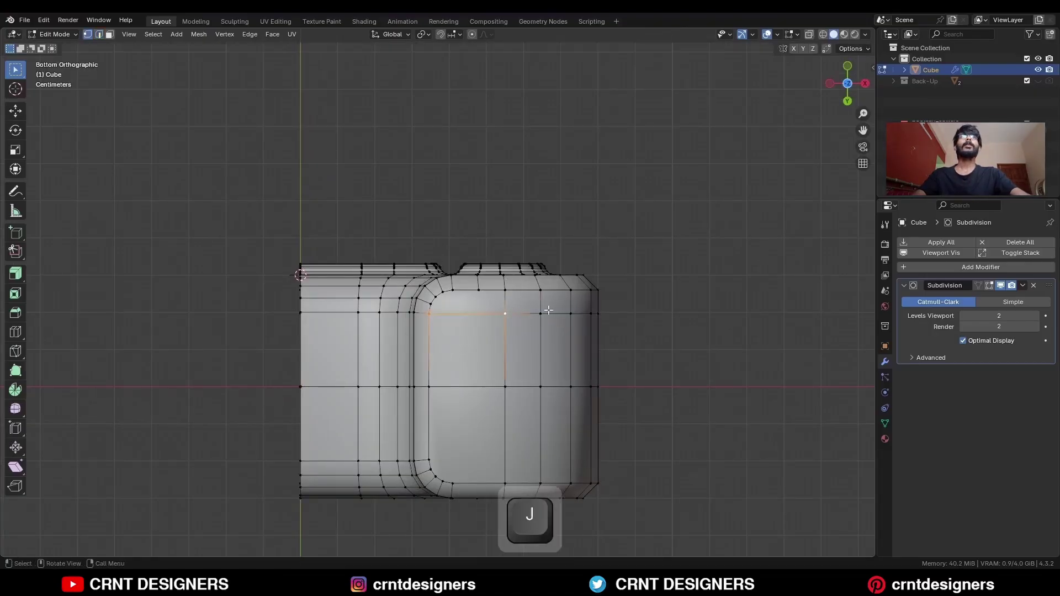
Cut two front-to-back edges near the inner side of the leg's underside and a short diagonal edge at the rounded front corner
scroll(553, 307, "up", 1)
middle_click_drag(464, 334, 451, 286, "shift")
left_click(15, 351)
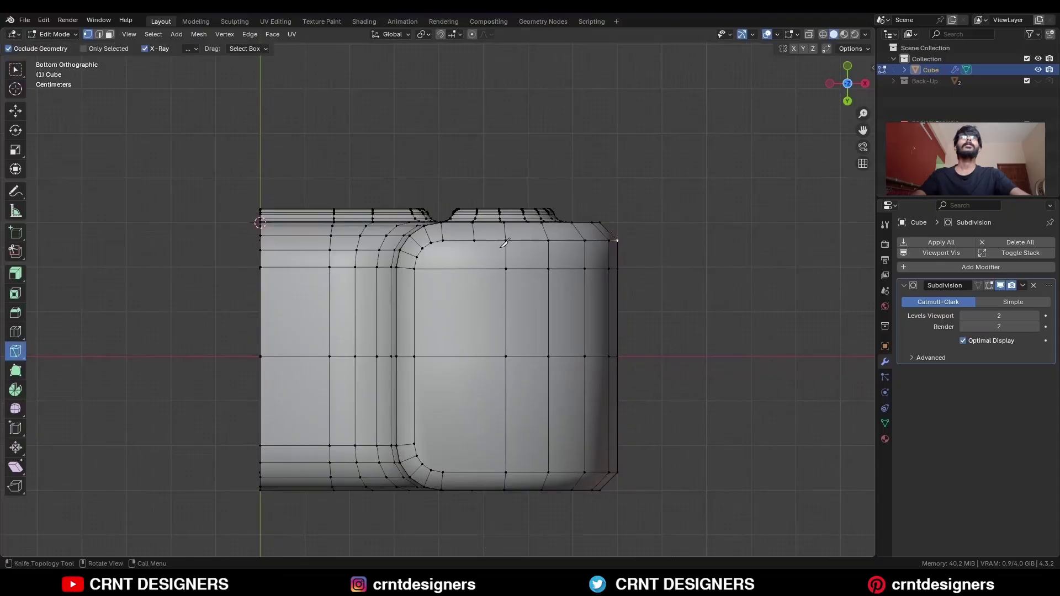
key("y")
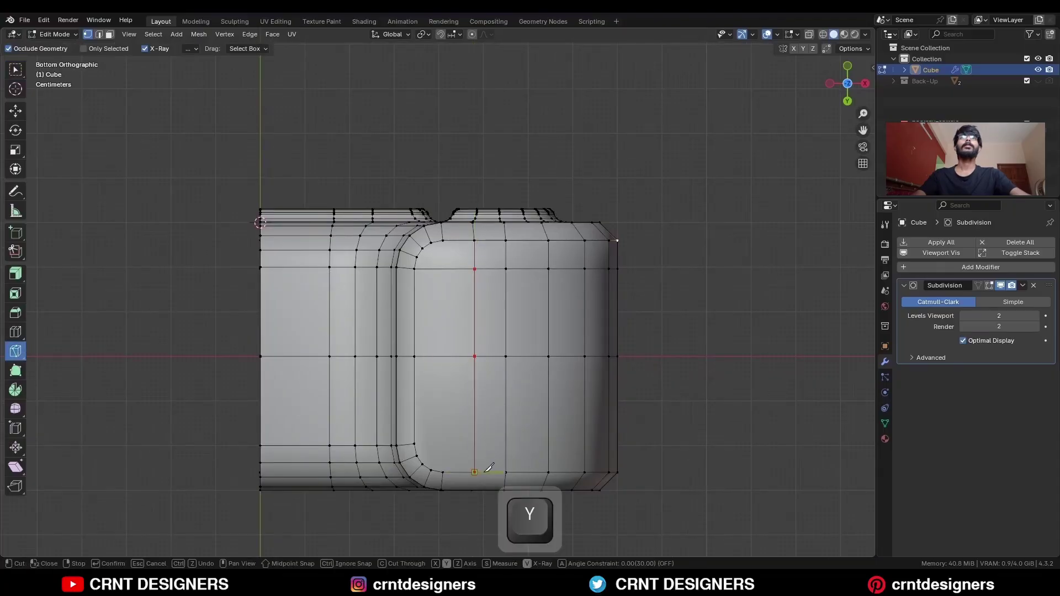
key("space")
left_click(442, 240)
left_click(442, 472)
key("space")
left_click(423, 248)
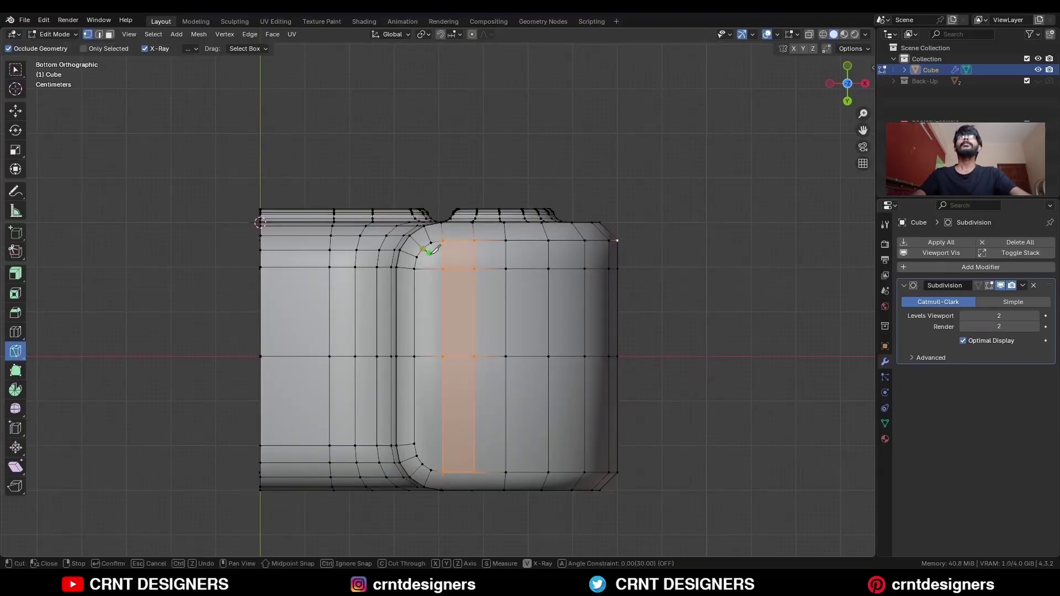
key("space")
Bevel the edge loops around the body's outer rims 0.0103 m with 2 segments and shape 1, and preview the smoothed leg without overlays
key("3")
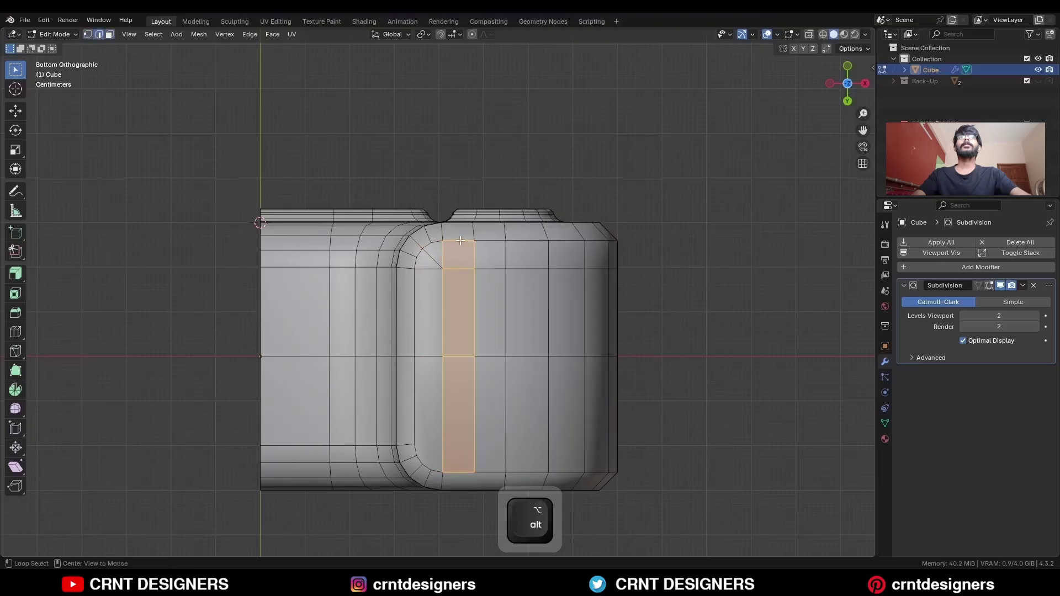
left_click(461, 241, "alt")
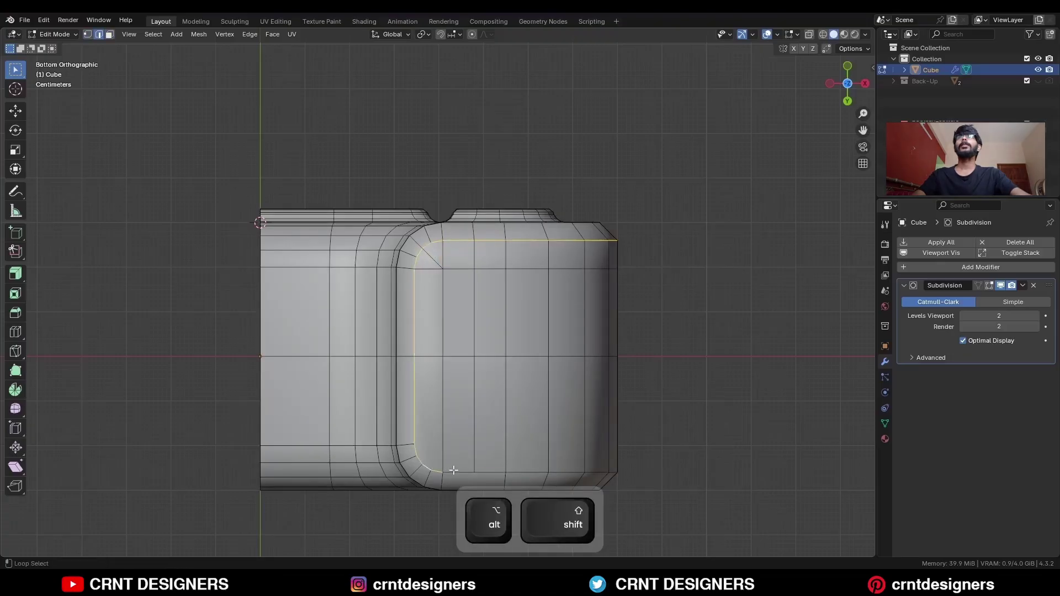
middle_click_drag(454, 470, 543, 257)
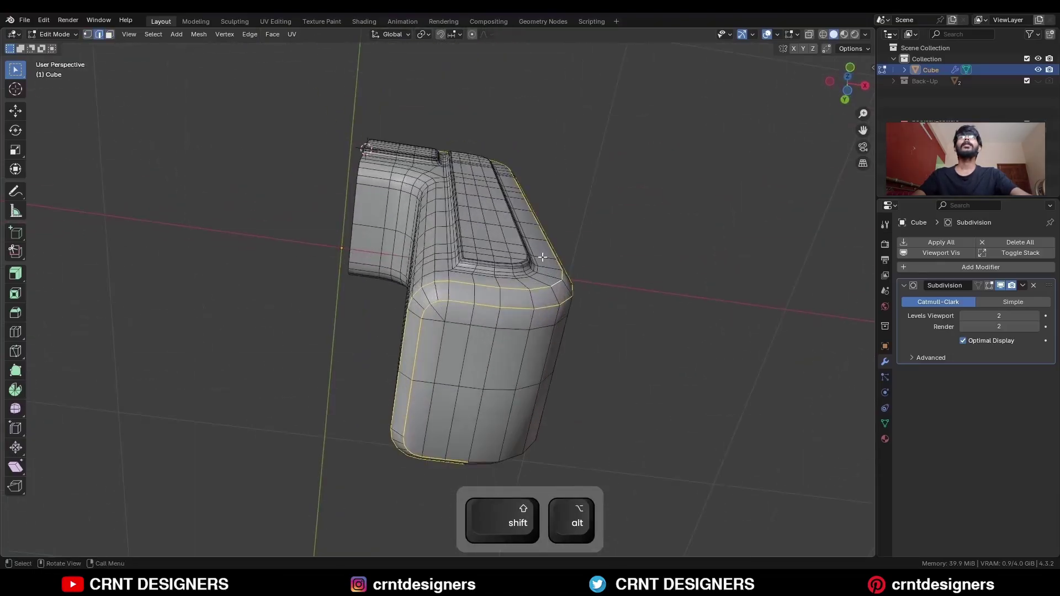
key("ctrl+b")
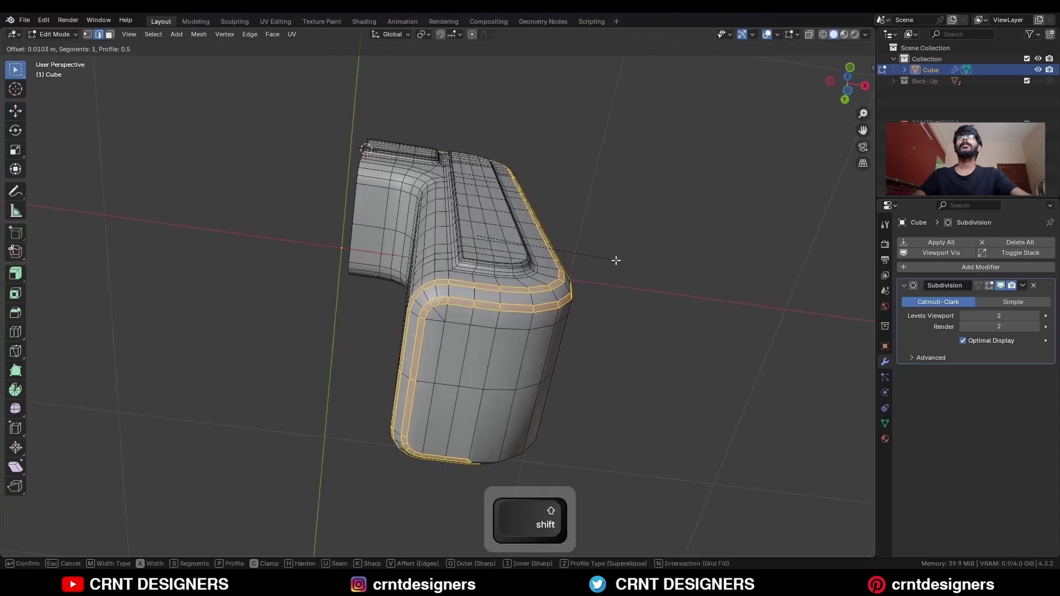
left_click(616, 261)
scroll(616, 256, "up", 2)
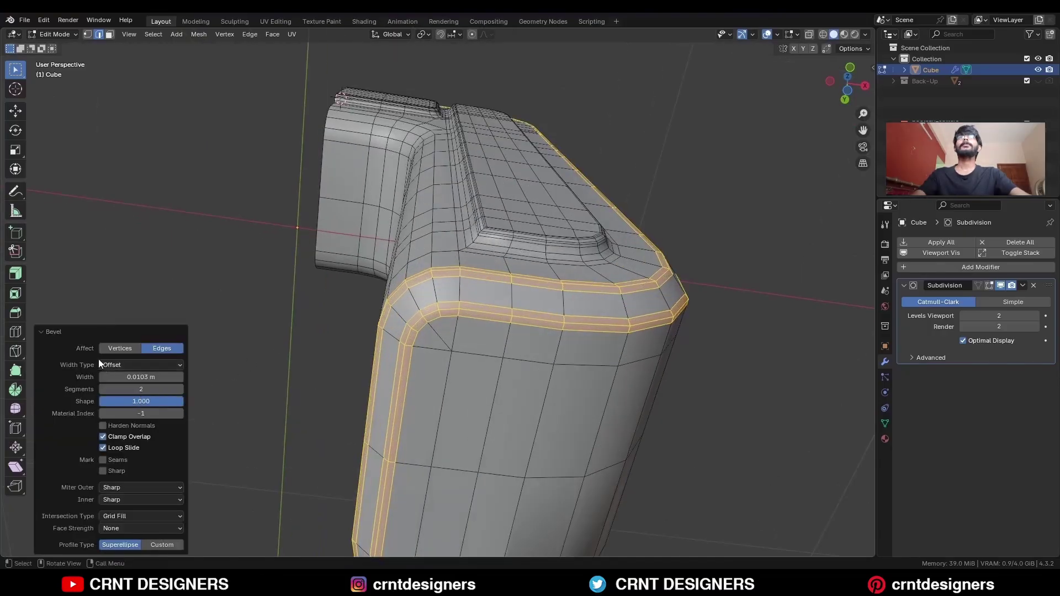
key("shift+alt+z")
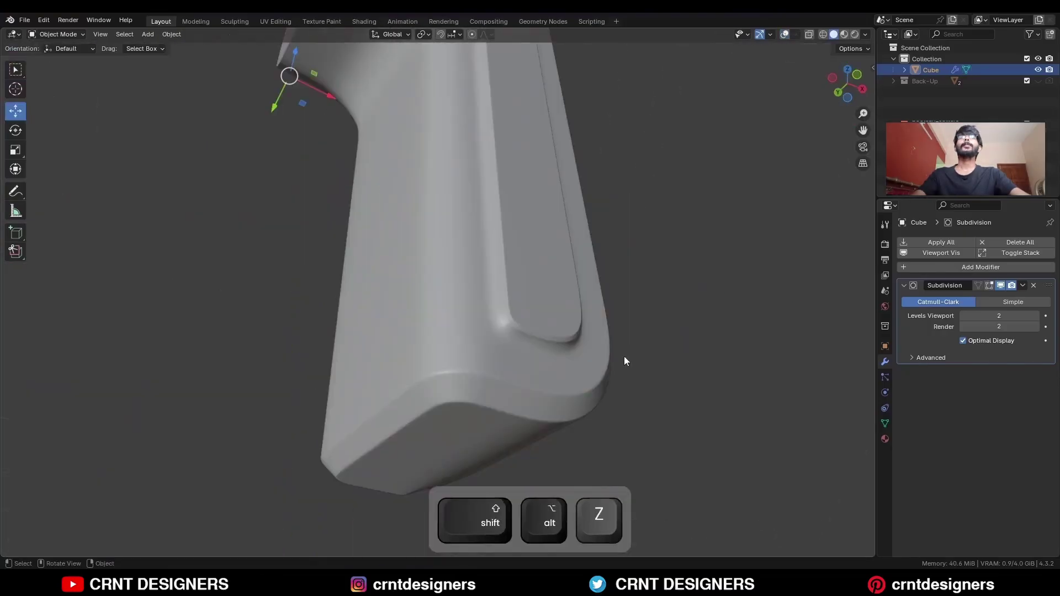
middle_click_drag(623, 356, 445, 348)
scroll(447, 353, "down", 4)
middle_click_drag(582, 298, 515, 275)
Symmetrize the whole mesh to rebuild the missing left half, and save the file
key("Tab")
key("shift+alt+z")
key("a")
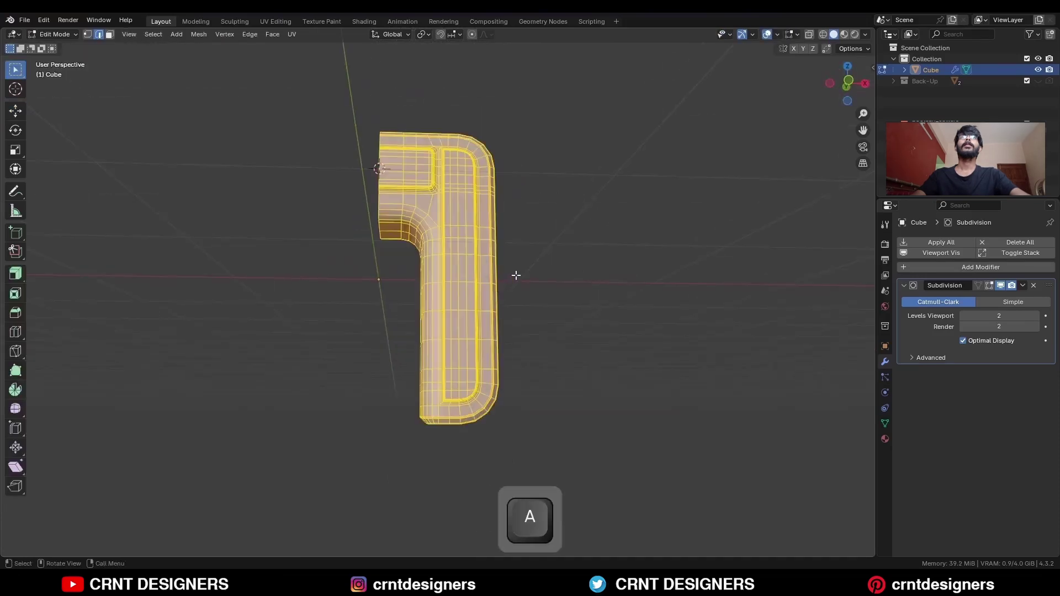
left_click(199, 34)
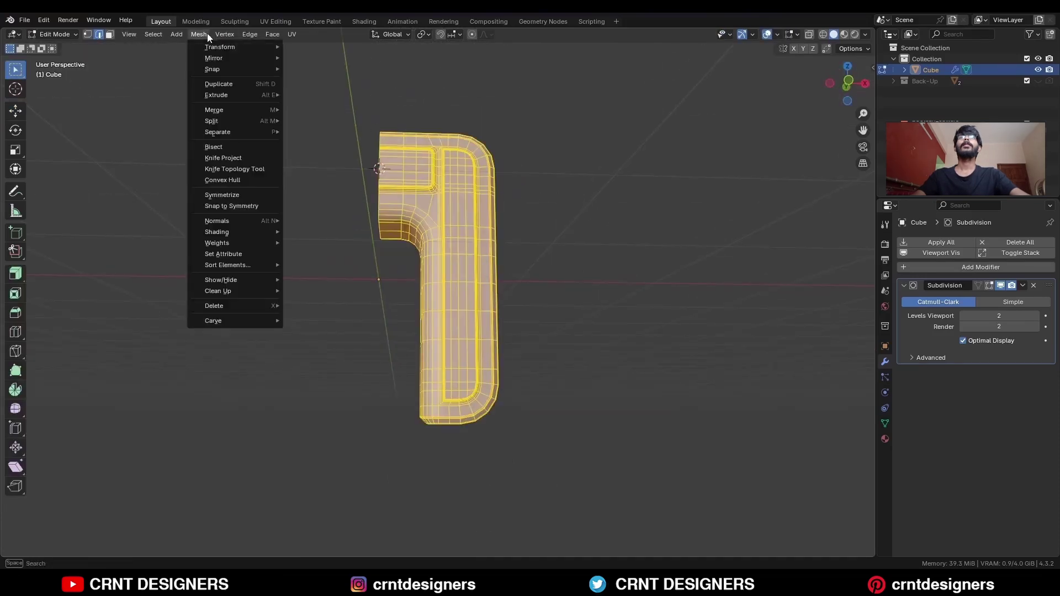
left_click(234, 194)
key("ctrl+s")
Examine the mirrored model from the front, back and several angles with and without overlays, and save the file again
middle_click_drag(558, 296, 772, 160)
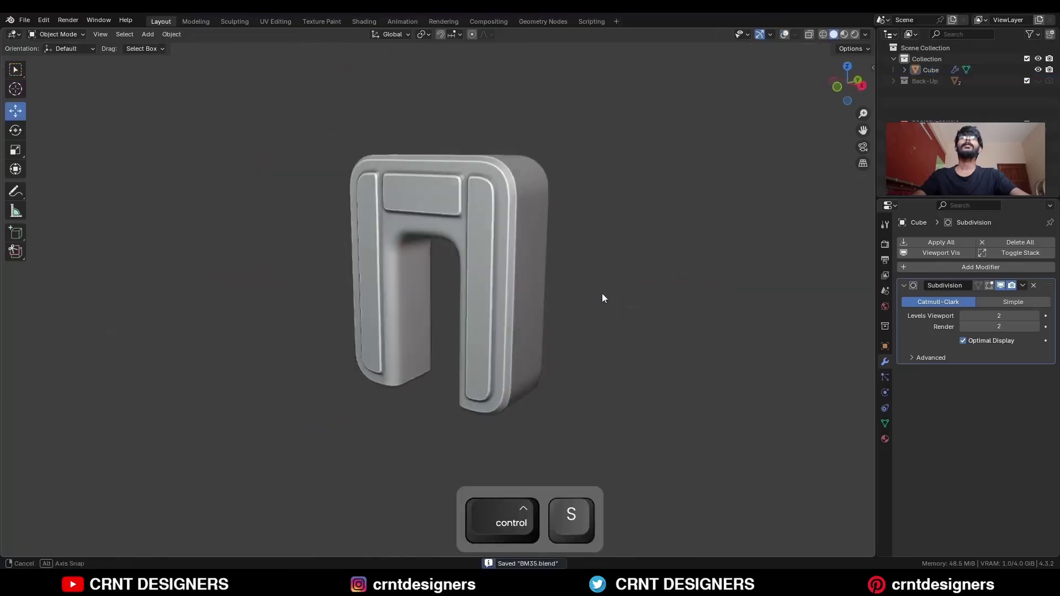
left_click(851, 88)
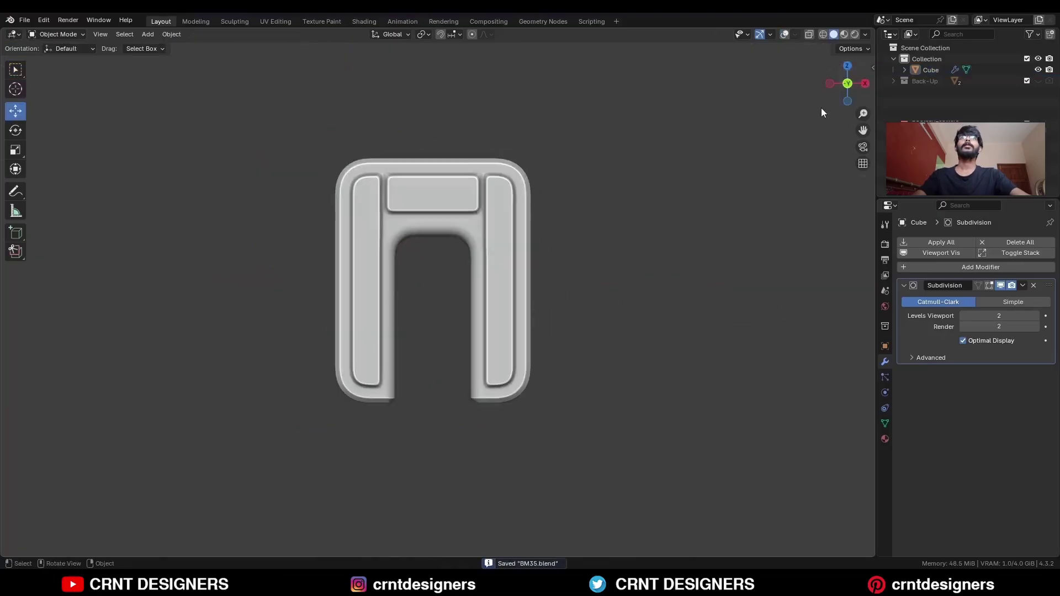
key("shift+alt+z")
left_click(846, 84)
key("shift+alt+z")
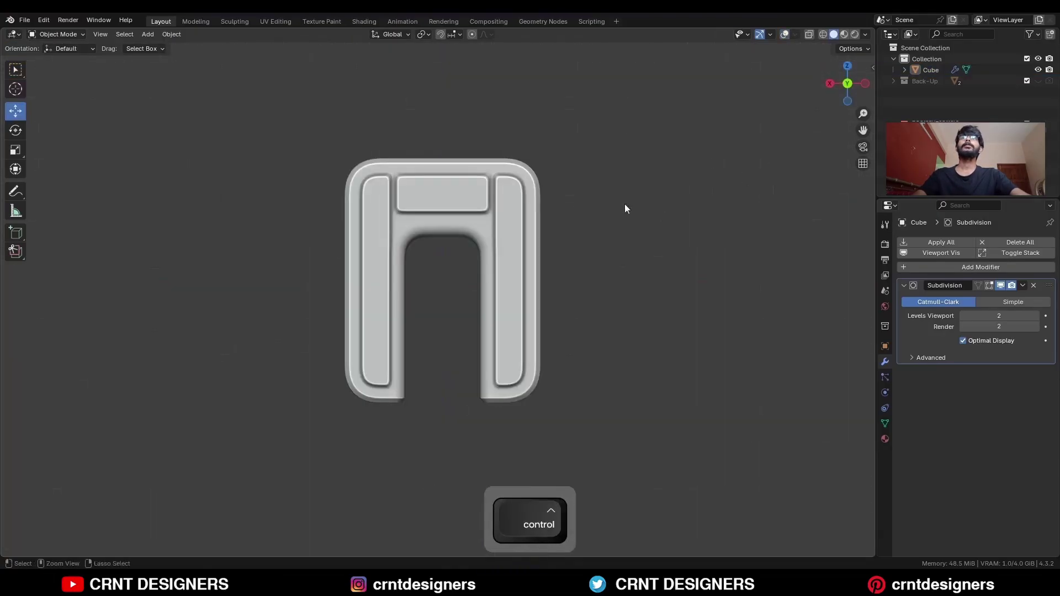
key("ctrl+s")
left_click_drag(825, 84, 829, 87)
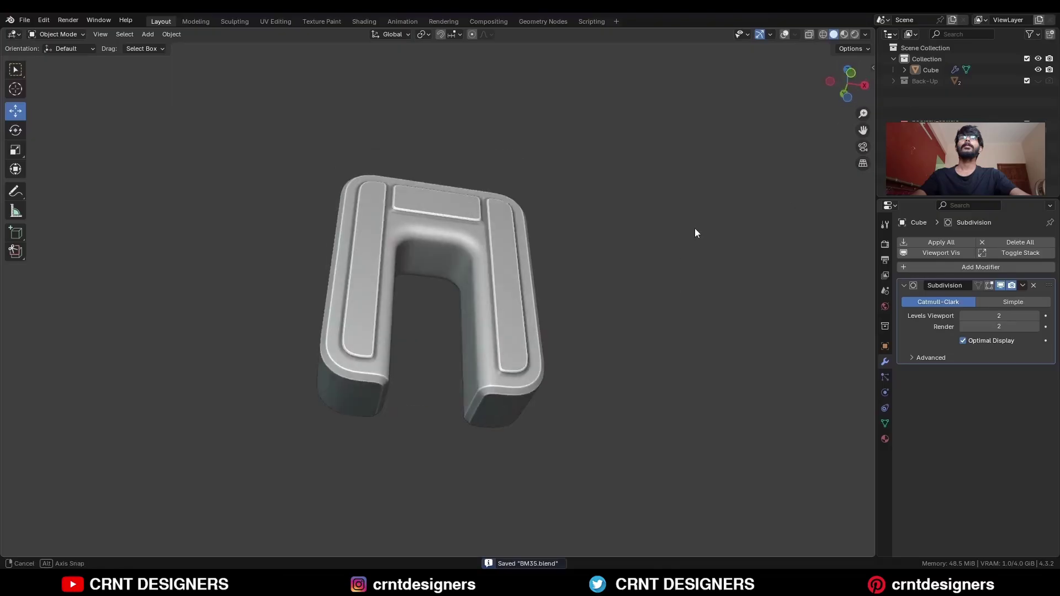
key("alt+shift+z")
key("alt+shift+z")
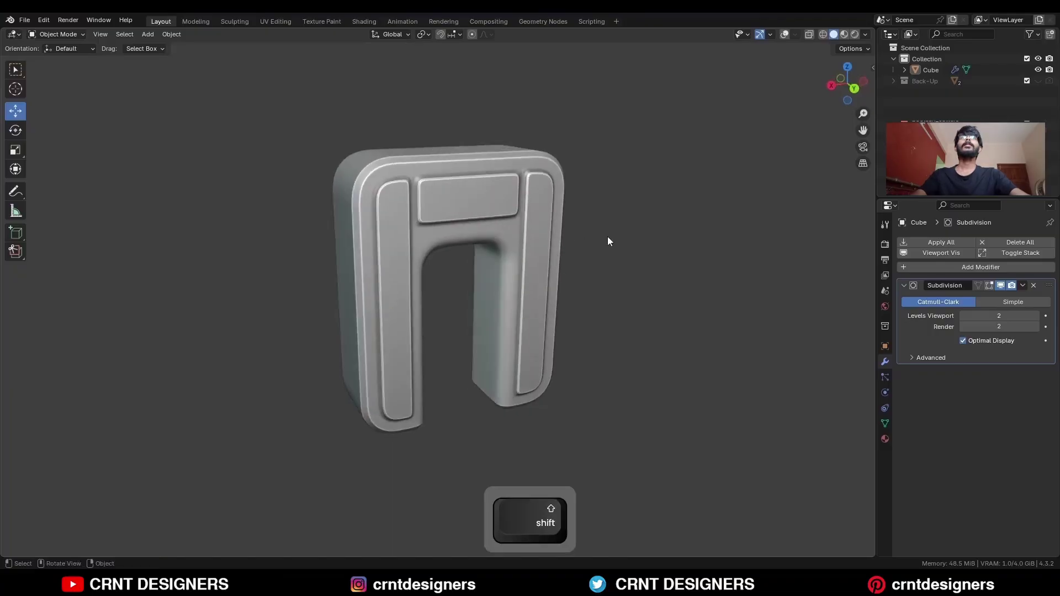
key("shift+alt+z")
key("shift+alt+z")
key("ctrl+s")
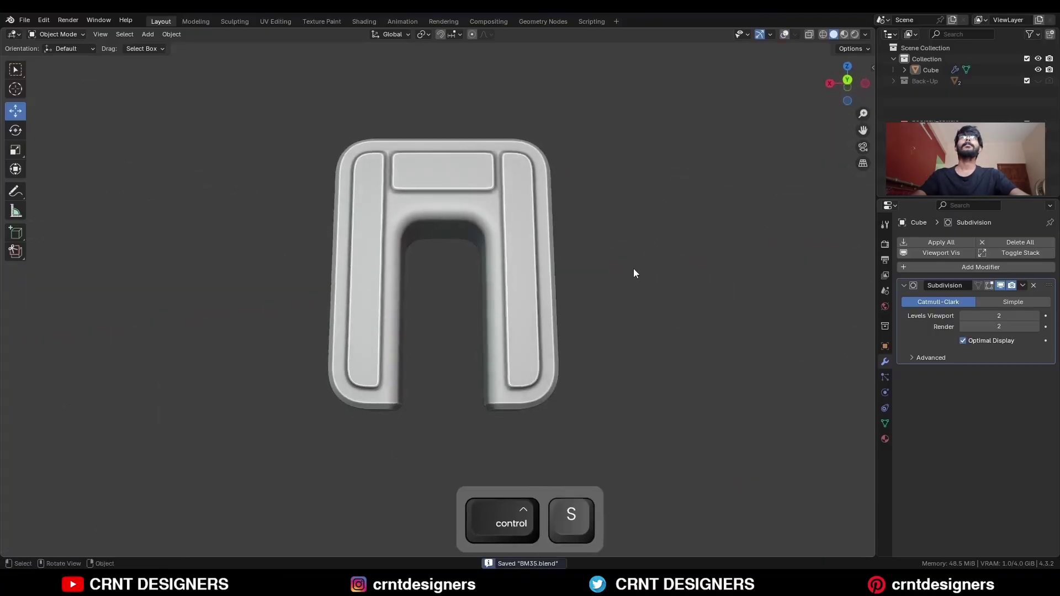